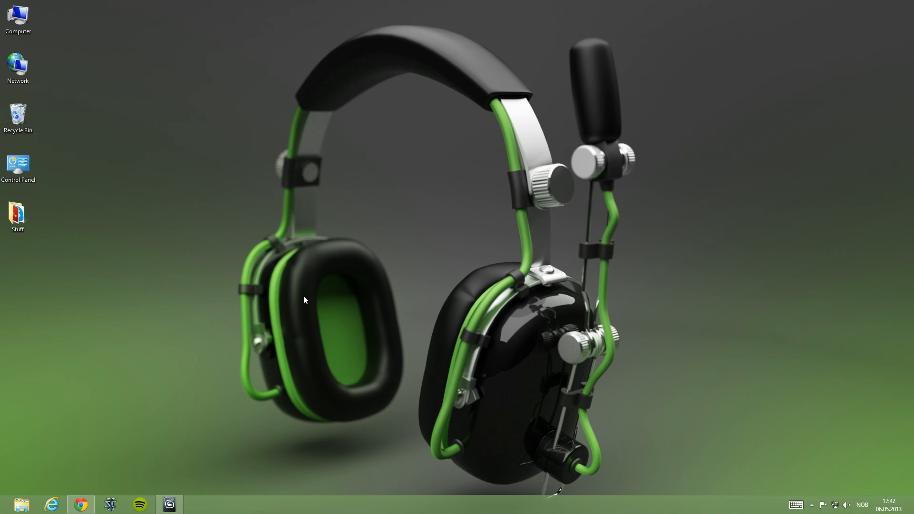
Switch to Chrome and review the jeffpatton.net article on the iray layered material release.
{"action": "left_click", "coordinate": [115, 455]}
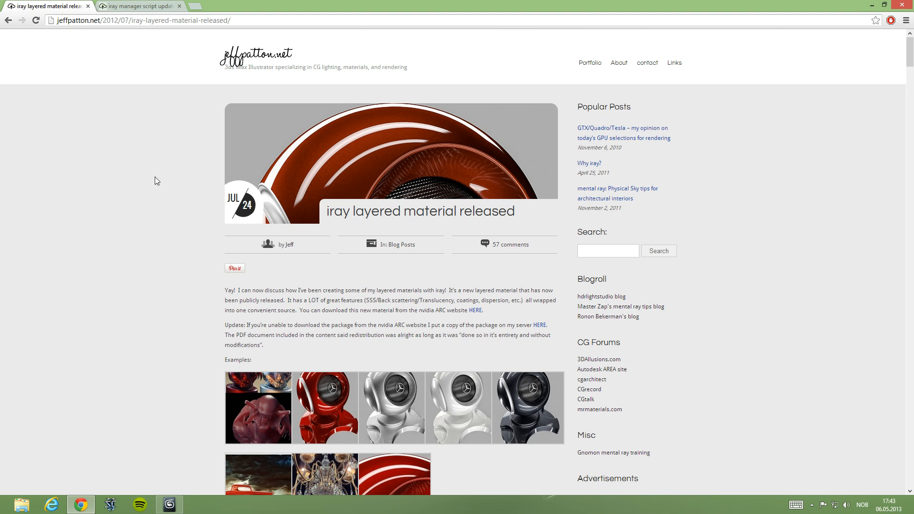
{"action": "scroll", "coordinate": [155, 181], "scroll_direction": "down", "scroll_amount": 1}
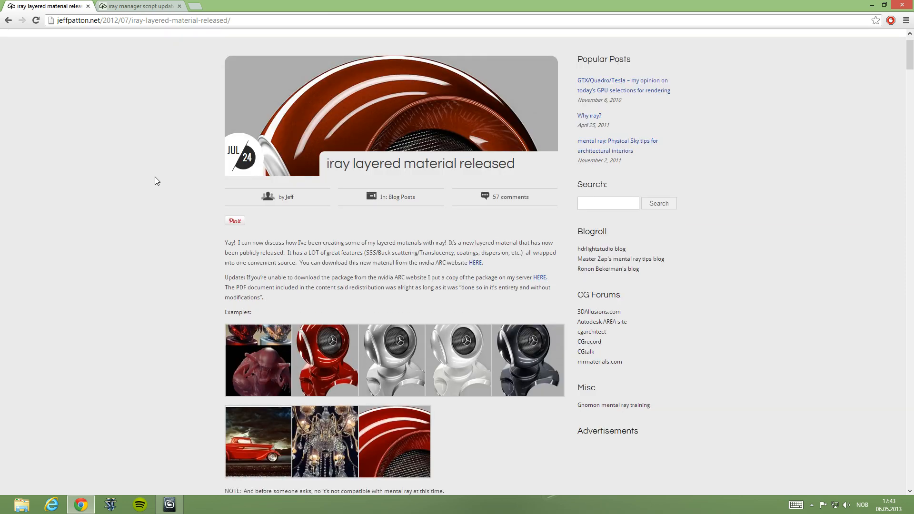
{"action": "scroll", "coordinate": [155, 181], "scroll_direction": "up", "scroll_amount": 1}
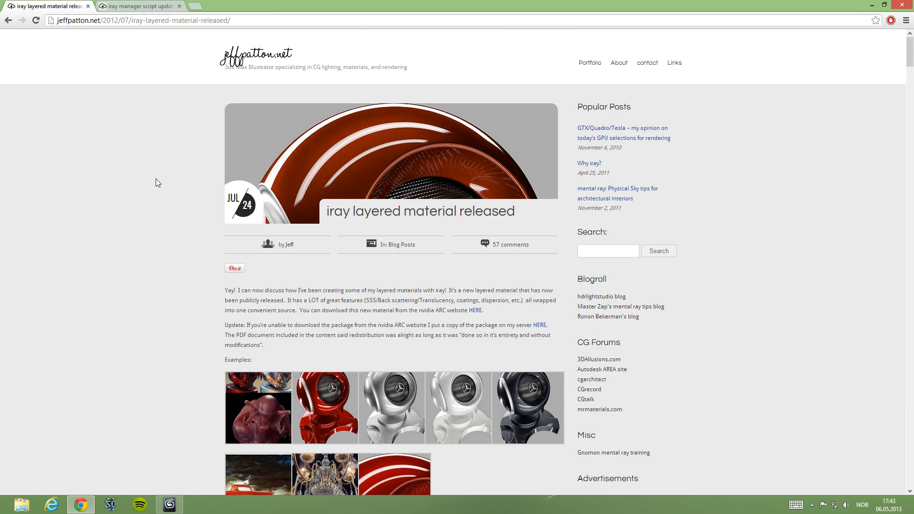
{"action": "scroll", "coordinate": [213, 354], "scroll_direction": "down", "scroll_amount": 1}
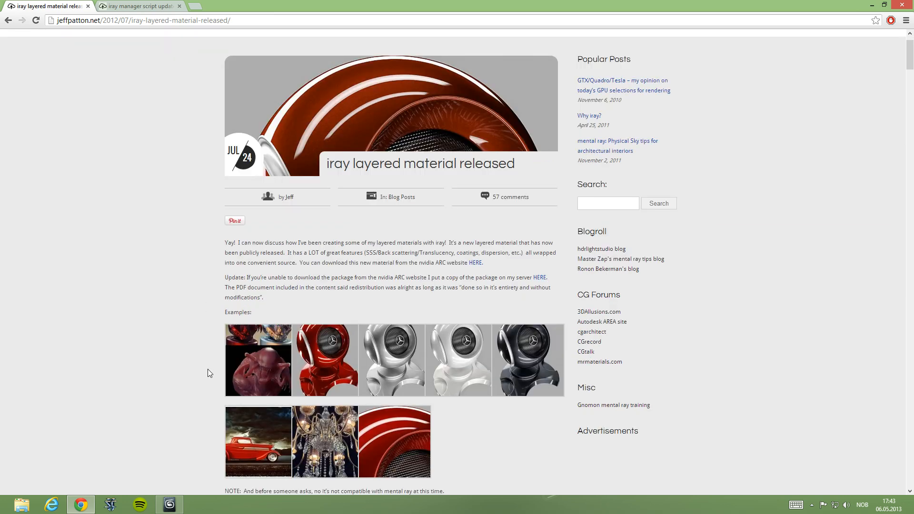
{"action": "scroll", "coordinate": [207, 370], "scroll_direction": "up", "scroll_amount": 1}
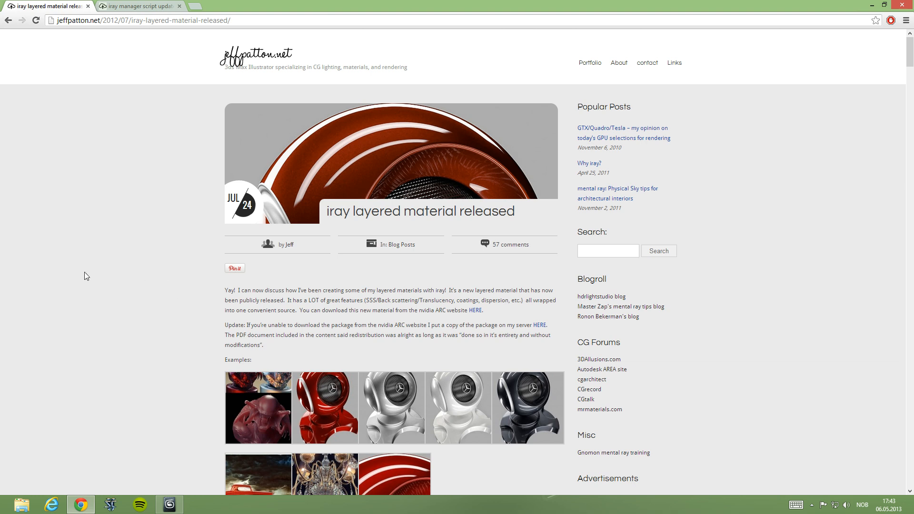
Review the jeffpatton.net article on the iray manager script v1.9, and minimize the browser.
{"action": "left_click", "coordinate": [120, 8]}
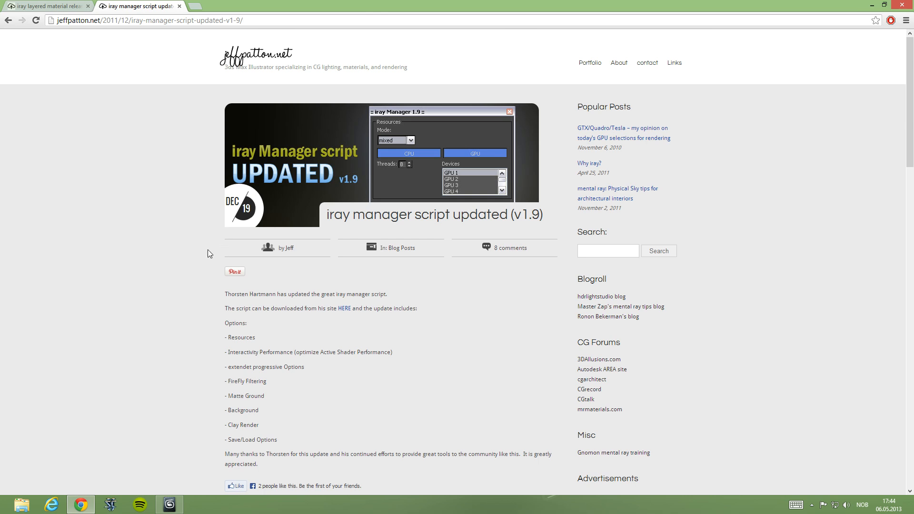
{"action": "scroll", "coordinate": [184, 271], "scroll_direction": "down", "scroll_amount": 7}
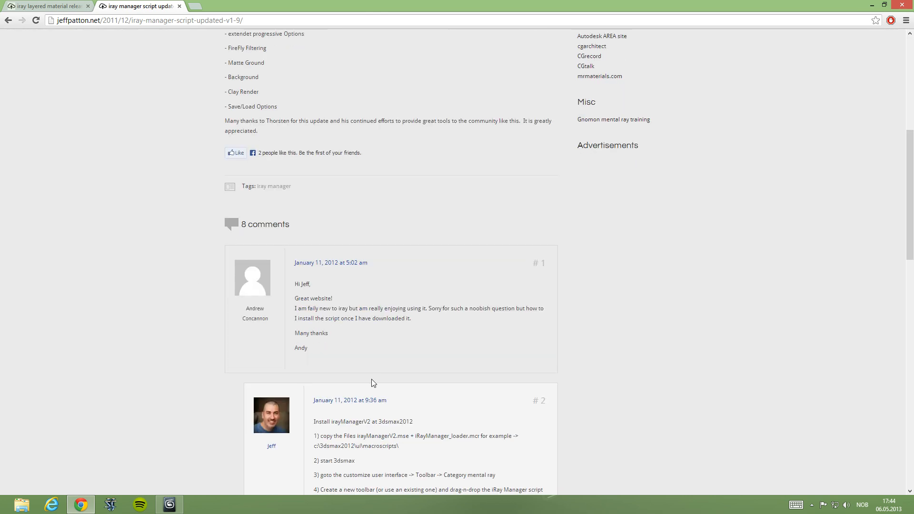
{"action": "scroll", "coordinate": [188, 349], "scroll_direction": "up", "scroll_amount": 7}
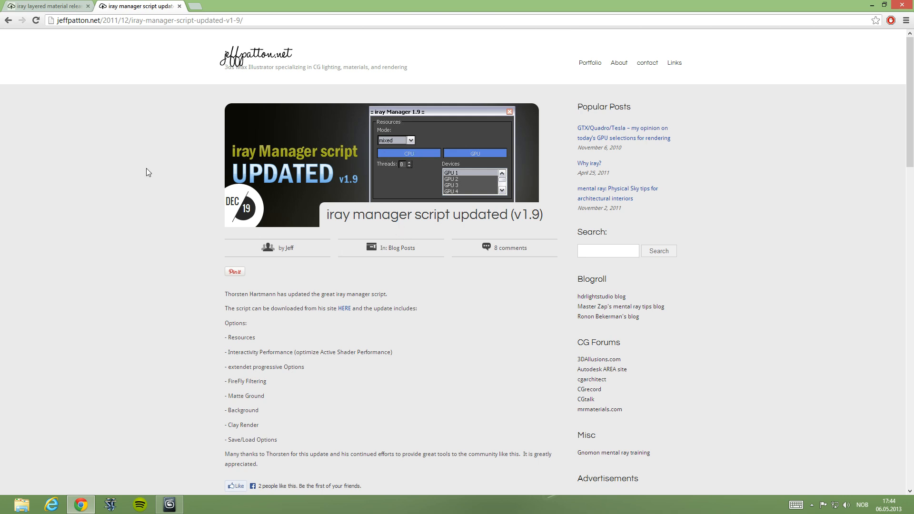
{"action": "left_click", "coordinate": [72, 7]}
{"action": "left_click", "coordinate": [151, 7]}
{"action": "left_click", "coordinate": [872, 5]}
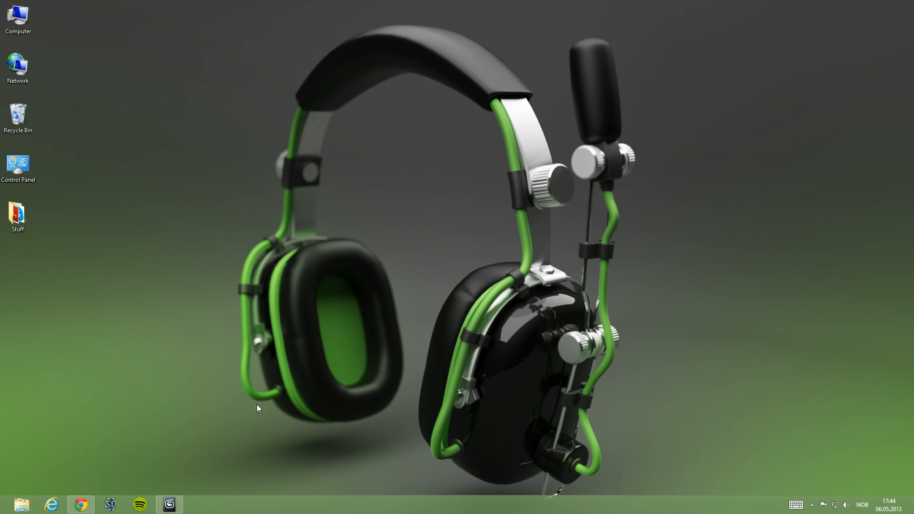
Switch to 3ds Max and reset to an empty scene without saving the headset scene.
{"action": "left_click", "coordinate": [170, 505]}
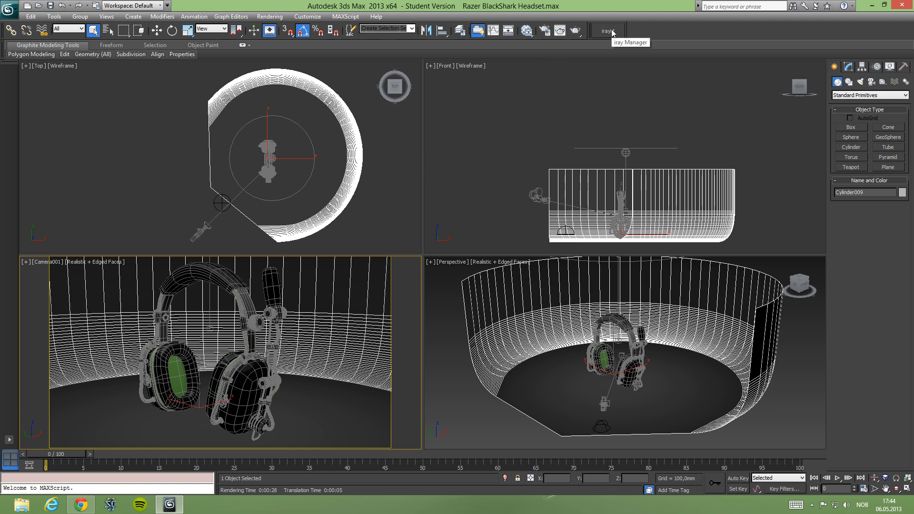
{"action": "left_click", "coordinate": [787, 417]}
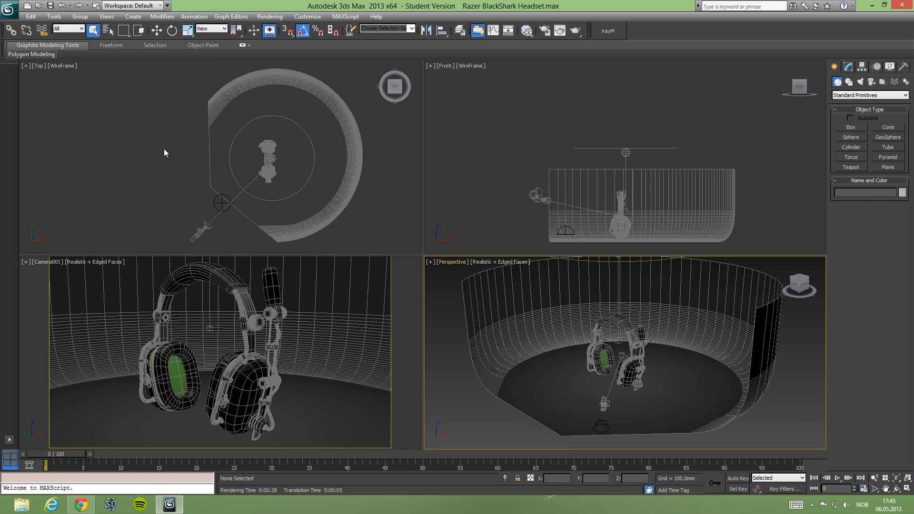
{"action": "left_click", "coordinate": [8, 9]}
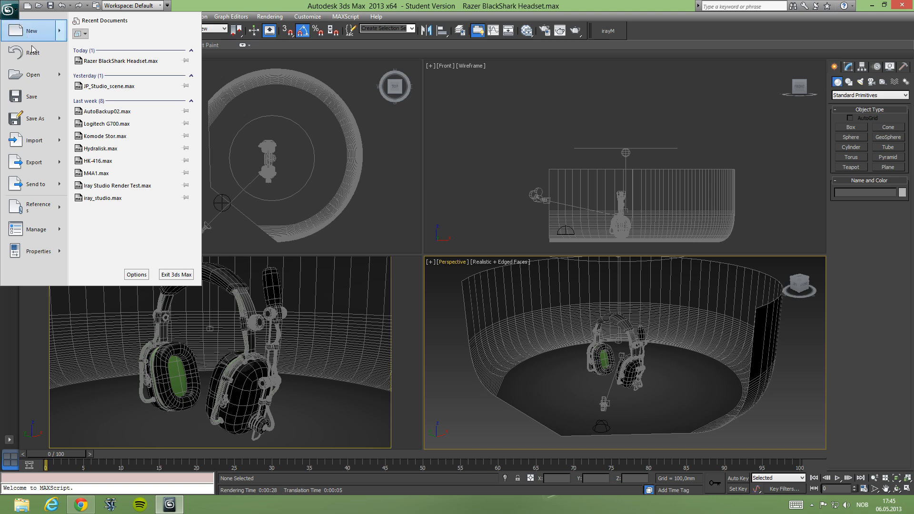
{"action": "left_click", "coordinate": [34, 62]}
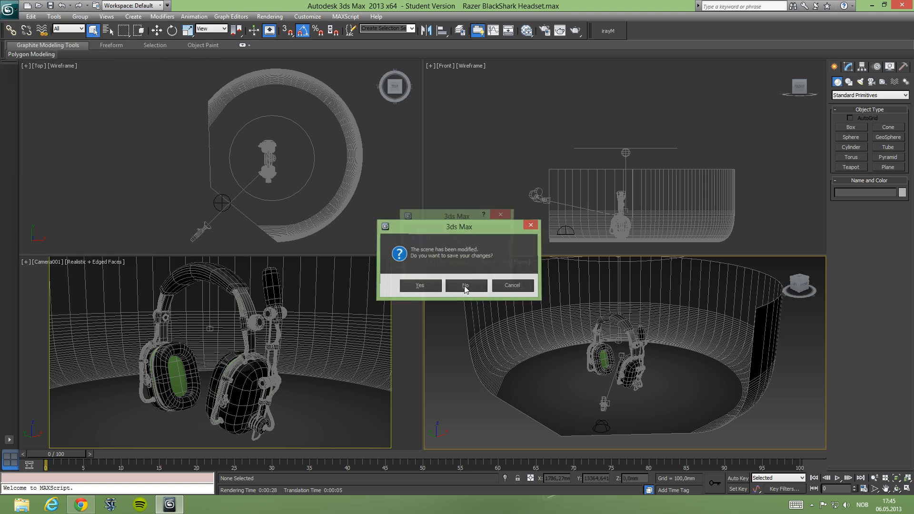
{"action": "left_click", "coordinate": [438, 269]}
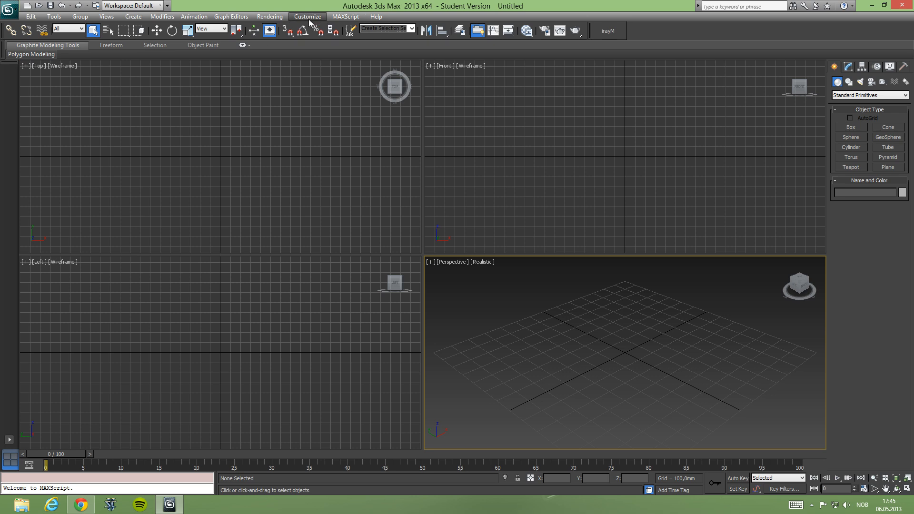
Open the Render Setup dialog and expand its Assign Renderer section.
{"action": "key", "text": "F10"}
{"action": "left_click_drag", "start_coordinate": [129, 22], "coordinate": [173, 27]}
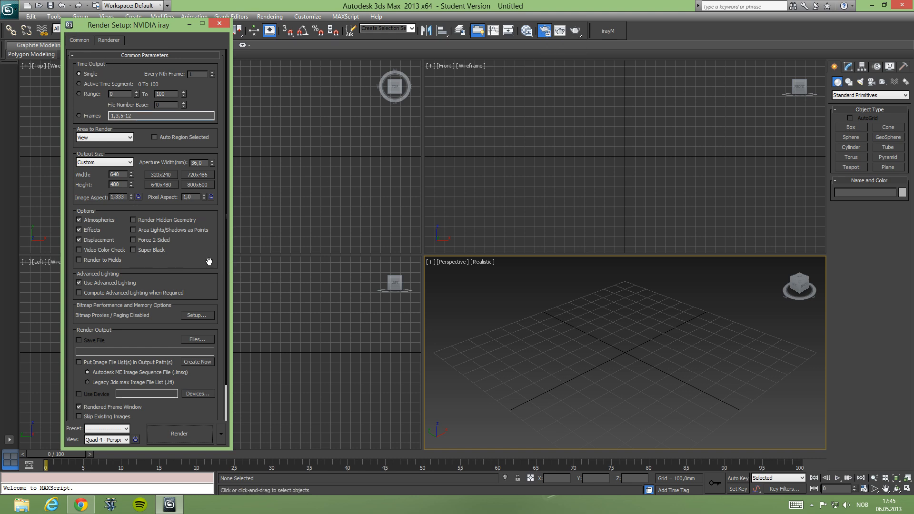
{"action": "left_click_drag", "start_coordinate": [207, 262], "coordinate": [199, 109]}
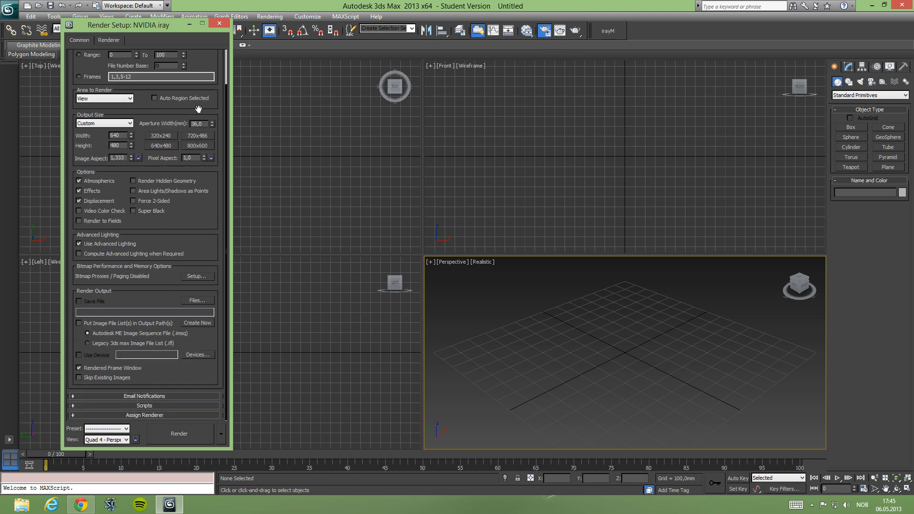
{"action": "left_click", "coordinate": [144, 415]}
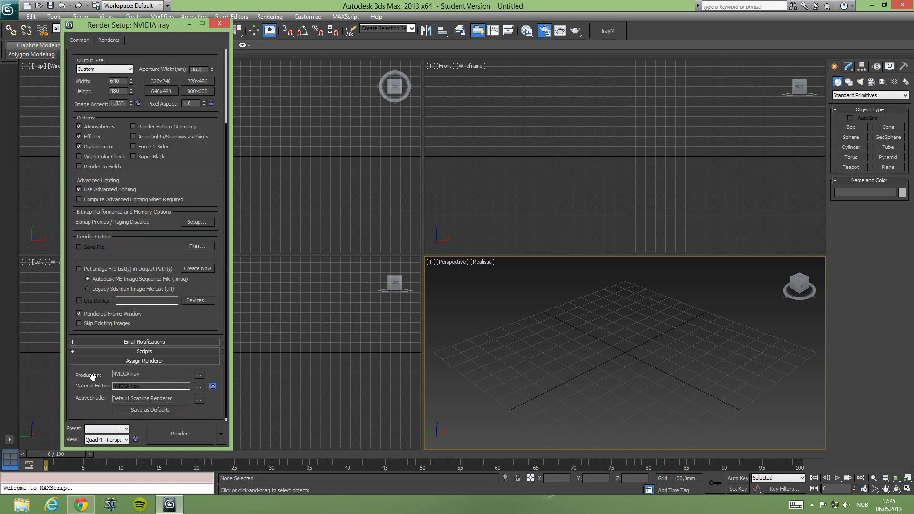
Try NVIDIA mental ray and the Default Scanline Renderer as the production renderer.
{"action": "left_click", "coordinate": [199, 374]}
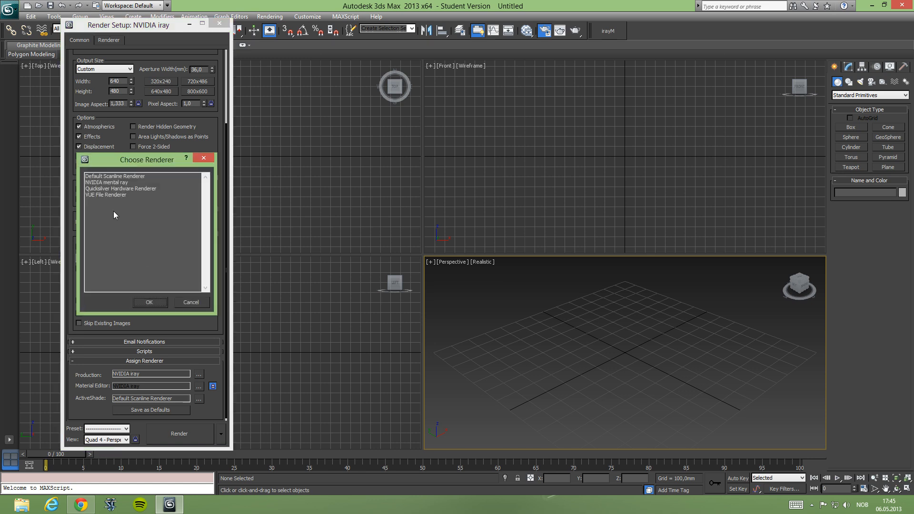
{"action": "left_click", "coordinate": [110, 184]}
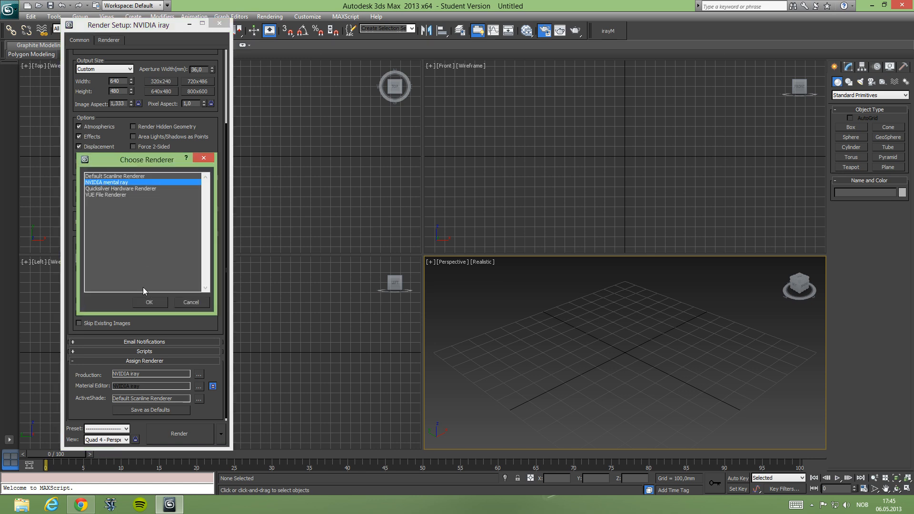
{"action": "left_click", "coordinate": [148, 302]}
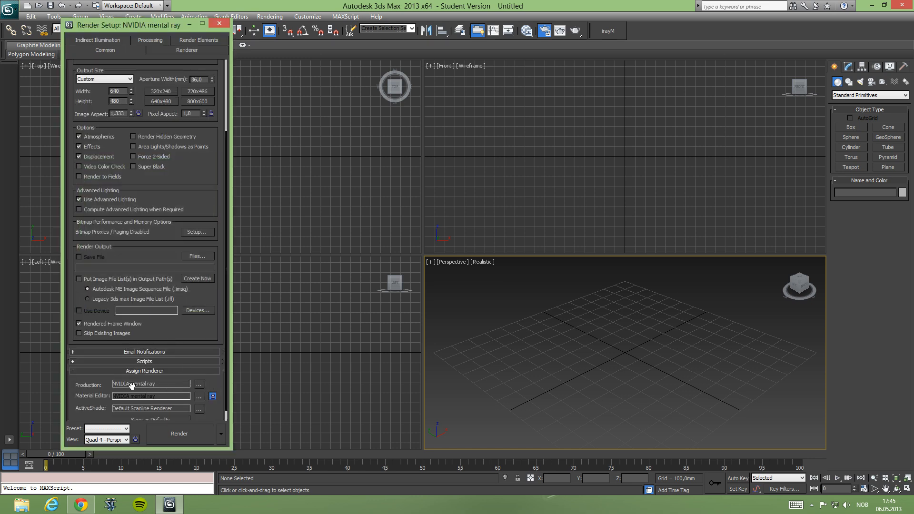
{"action": "left_click", "coordinate": [196, 385]}
{"action": "left_click", "coordinate": [145, 305]}
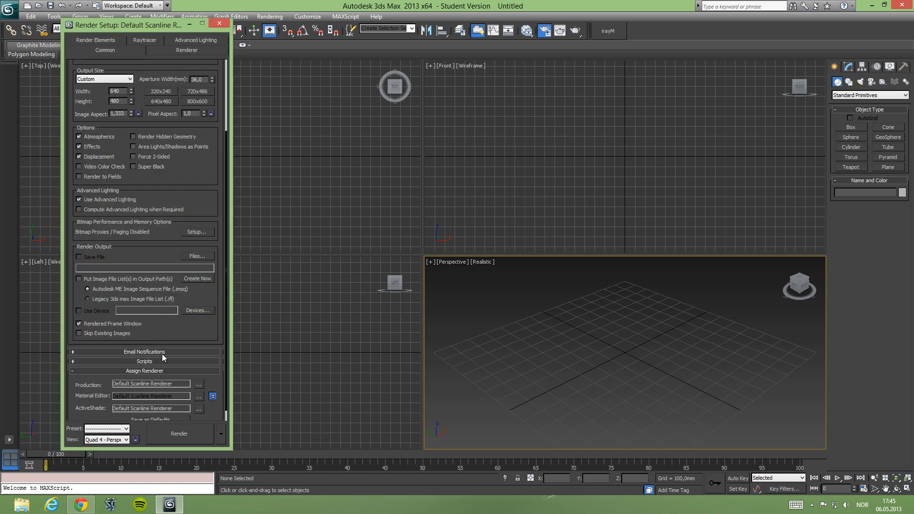
Assign NVIDIA iray as the production renderer.
{"action": "left_click", "coordinate": [199, 383]}
{"action": "left_click", "coordinate": [109, 177]}
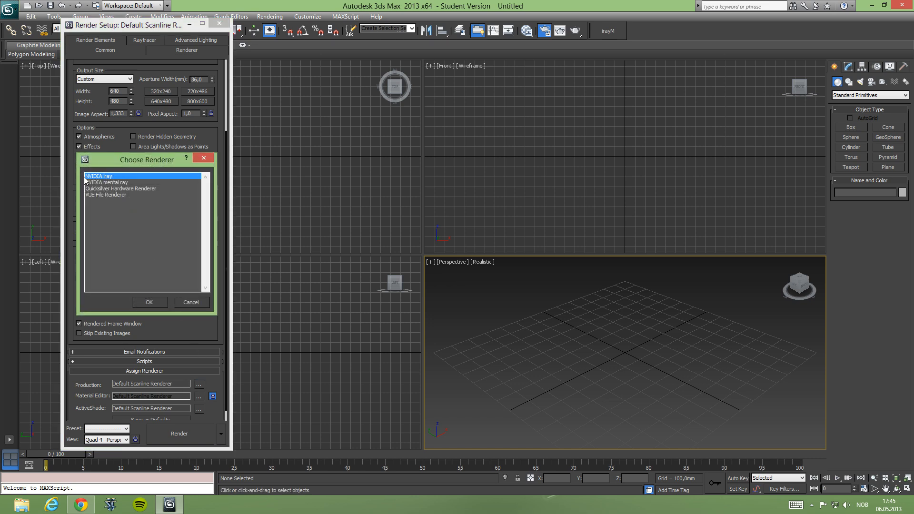
{"action": "left_click", "coordinate": [149, 302]}
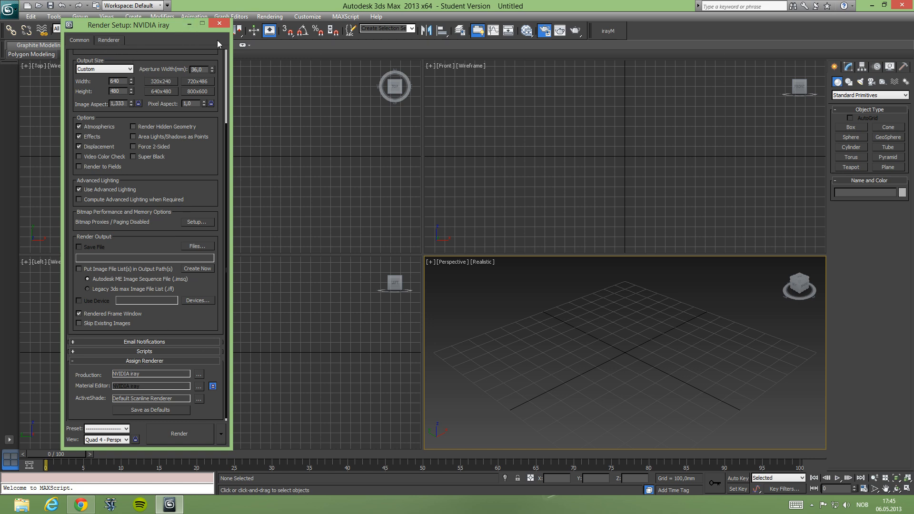
Keep the area to render at View and set the output size to HDTV (video) at 1280 x 720.
{"action": "left_click_drag", "start_coordinate": [151, 27], "coordinate": [251, 14]}
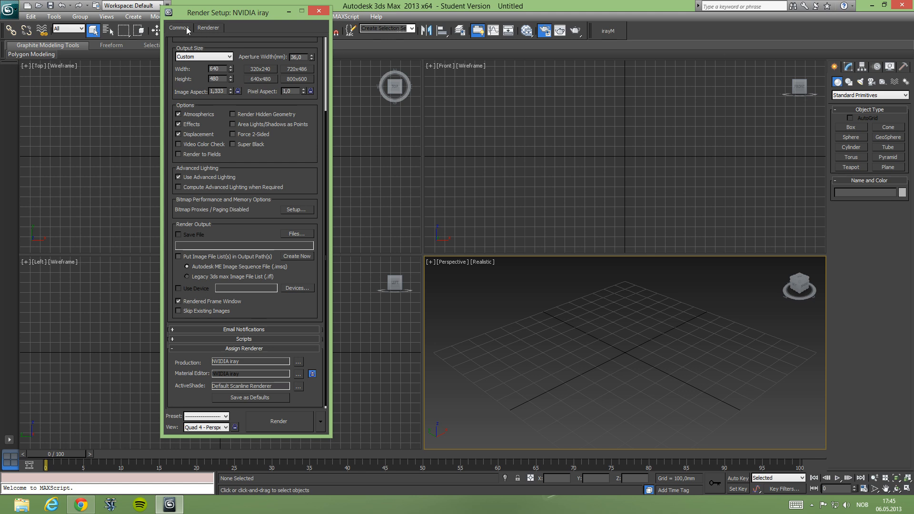
{"action": "left_click_drag", "start_coordinate": [309, 139], "coordinate": [308, 303]}
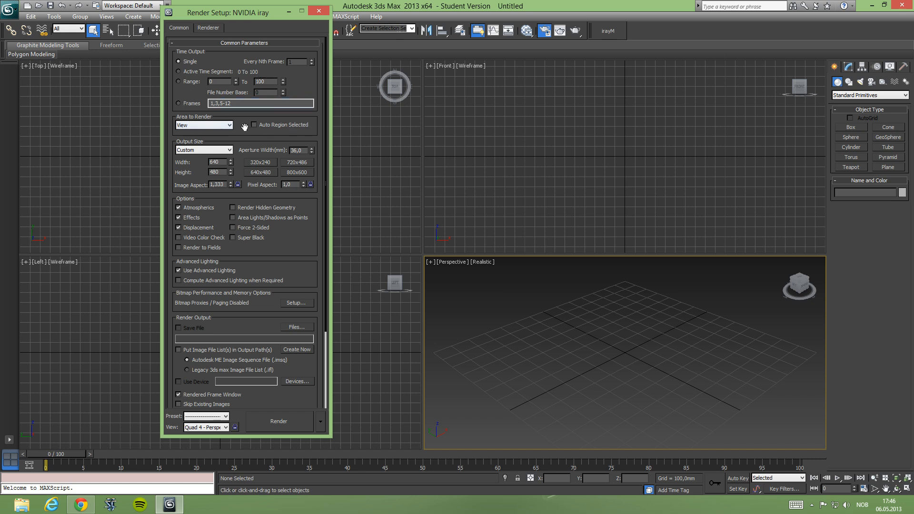
{"action": "left_click", "coordinate": [208, 125]}
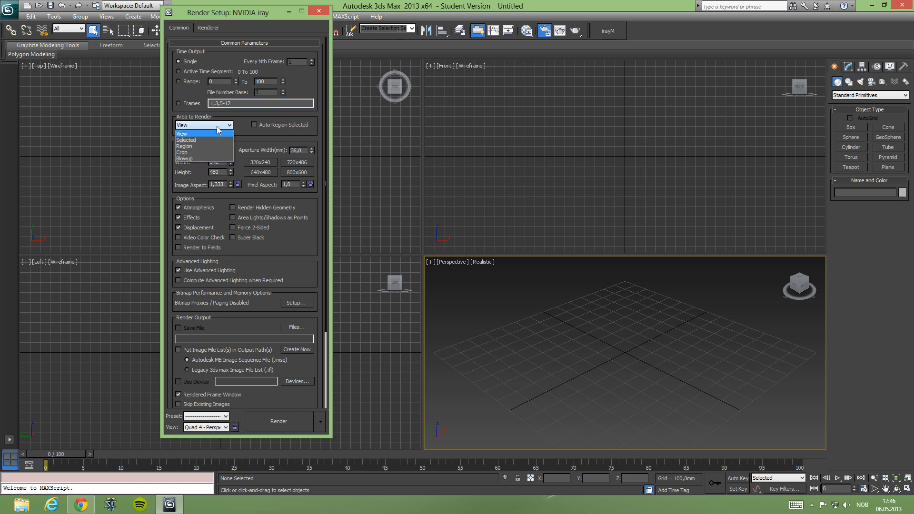
{"action": "left_click", "coordinate": [206, 133]}
{"action": "left_click_drag", "start_coordinate": [246, 133], "coordinate": [245, 122]}
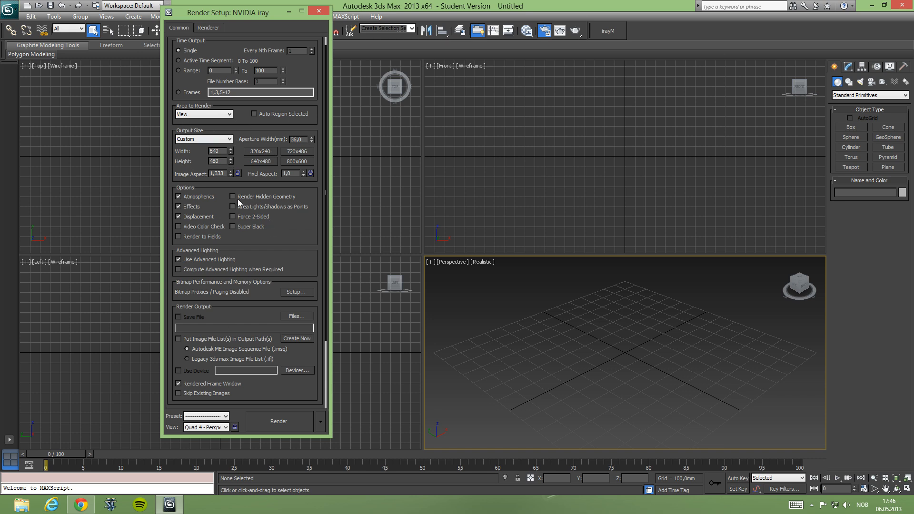
{"action": "left_click_drag", "start_coordinate": [291, 250], "coordinate": [279, 399]}
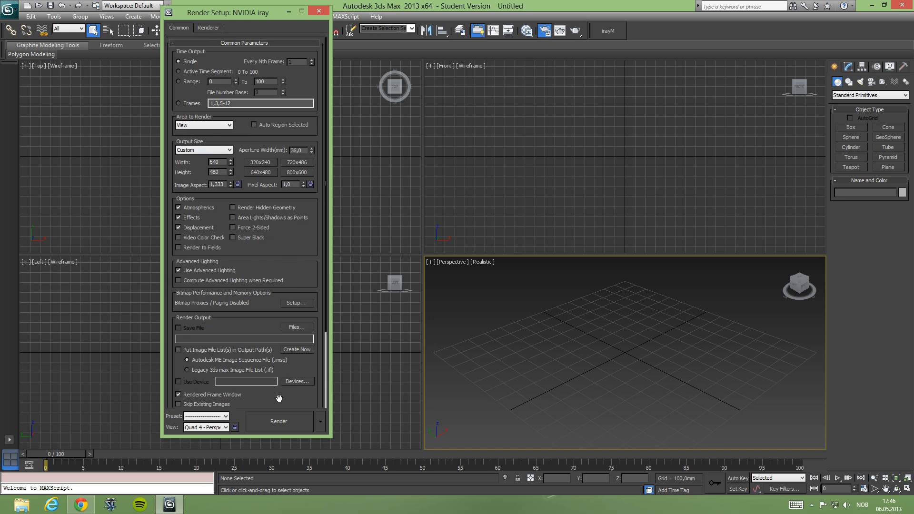
{"action": "left_click", "coordinate": [218, 151]}
{"action": "left_click", "coordinate": [203, 270]}
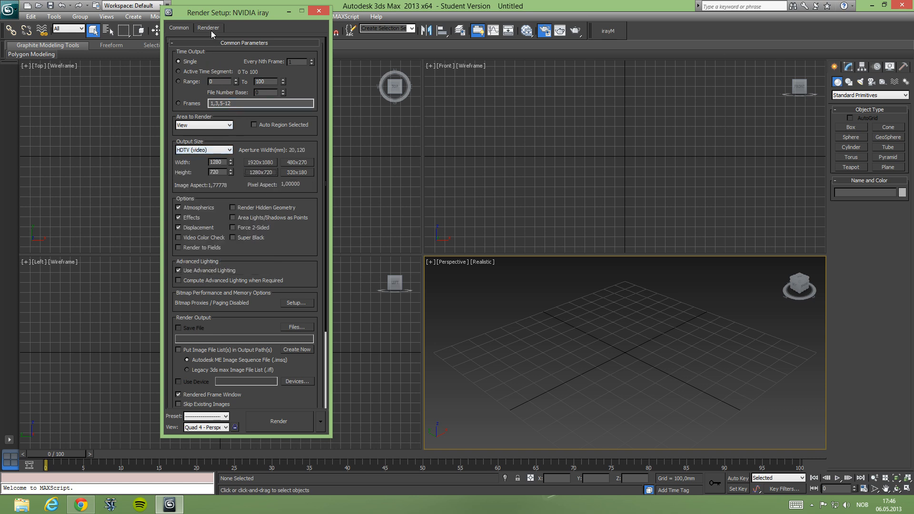
Display the iray renderer settings, and shorten and reposition the Render Setup window to suit them.
{"action": "left_click_drag", "start_coordinate": [236, 13], "coordinate": [128, 21]}
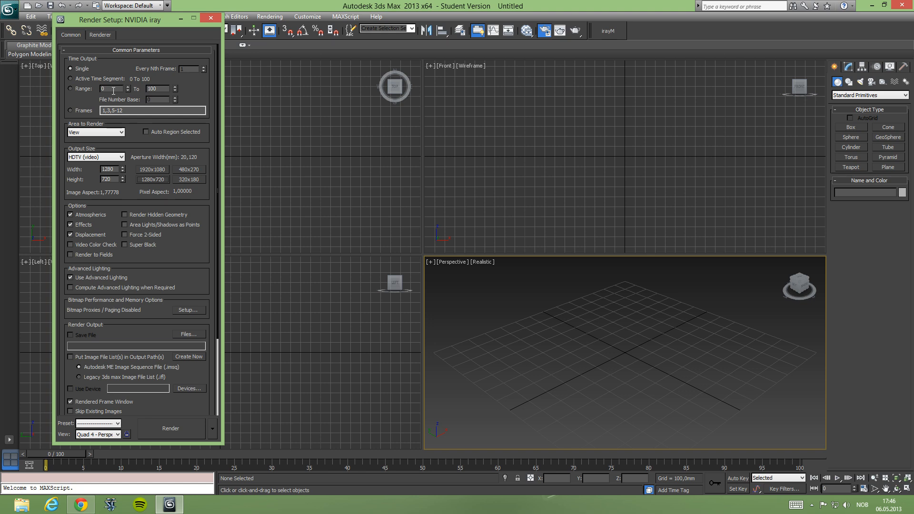
{"action": "left_click", "coordinate": [100, 35]}
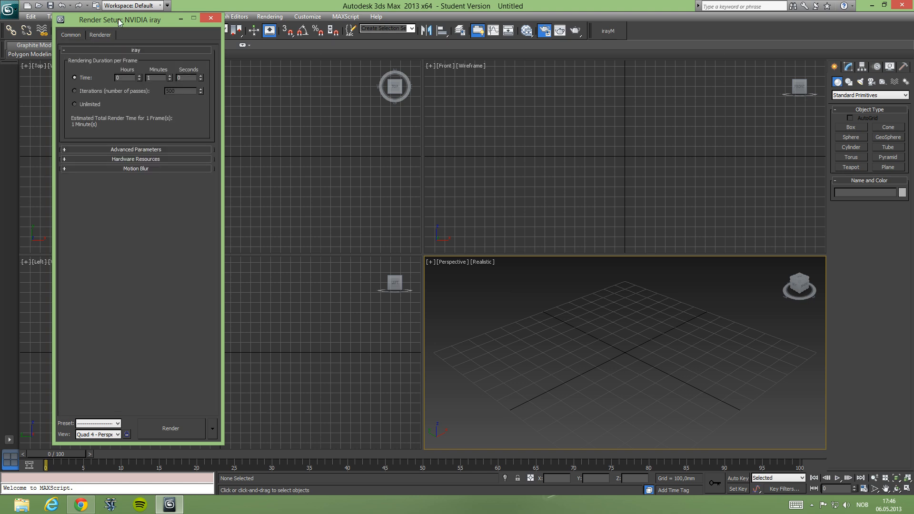
{"action": "left_click_drag", "start_coordinate": [140, 445], "coordinate": [140, 301]}
{"action": "left_click_drag", "start_coordinate": [144, 21], "coordinate": [119, 132]}
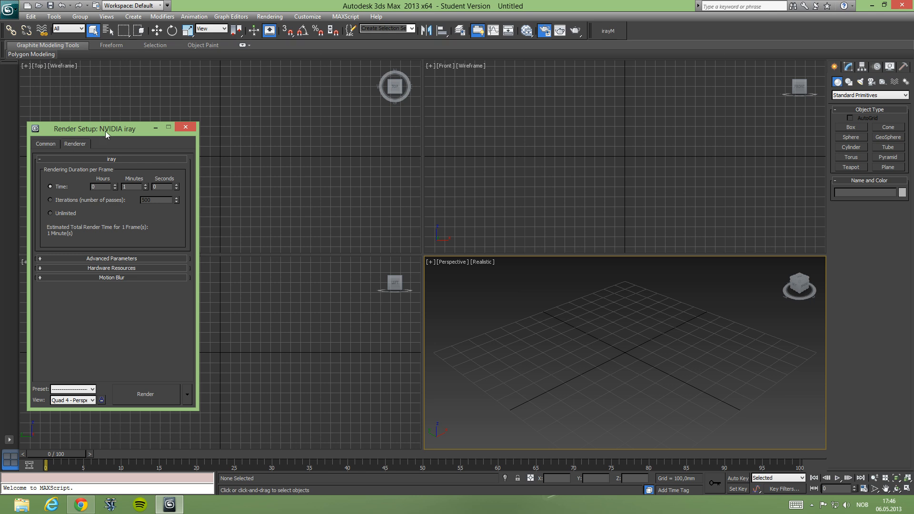
{"action": "left_click_drag", "start_coordinate": [113, 130], "coordinate": [219, 119]}
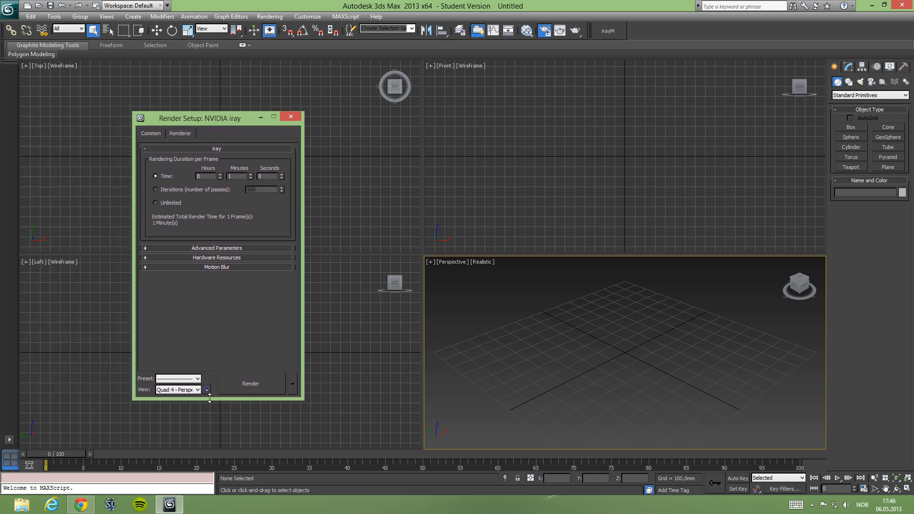
{"action": "left_click_drag", "start_coordinate": [209, 397], "coordinate": [211, 423]}
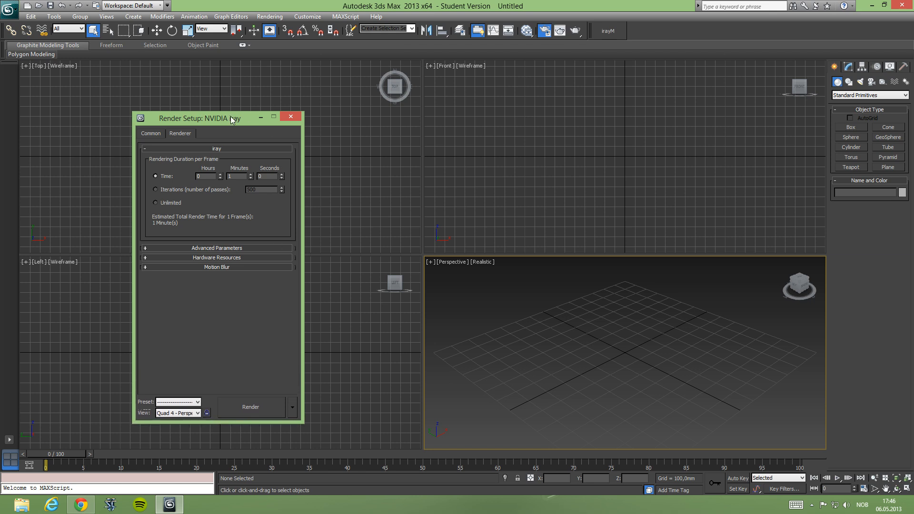
{"action": "left_click_drag", "start_coordinate": [231, 116], "coordinate": [227, 86]}
{"action": "left_click_drag", "start_coordinate": [227, 392], "coordinate": [227, 416]}
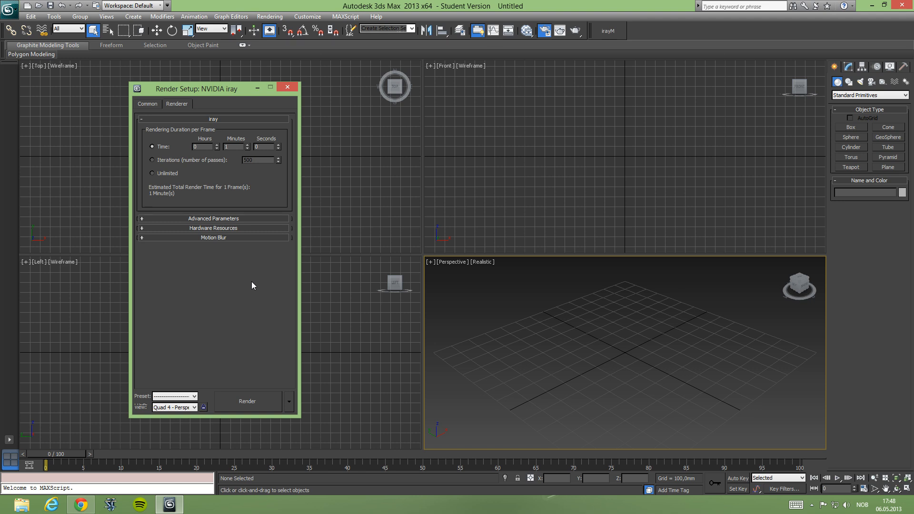
Switch to the NVIDIA Control Panel and examine the SLI, Surround and PhysX configuration of the graphics cards.
{"action": "left_click", "coordinate": [871, 6]}
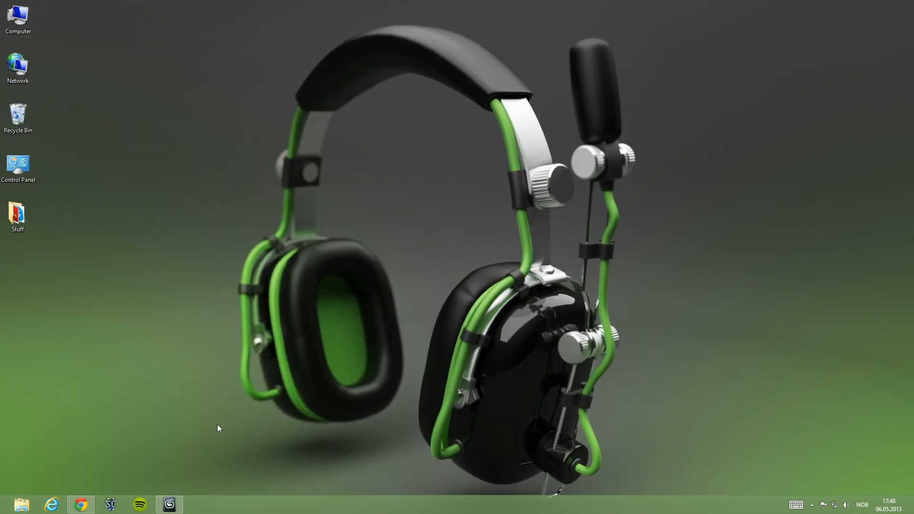
{"action": "right_click", "coordinate": [209, 154]}
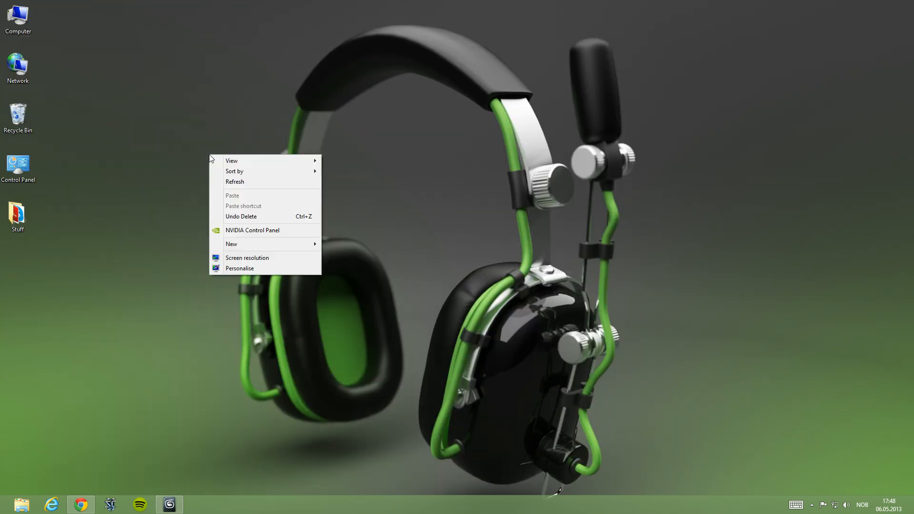
{"action": "left_click", "coordinate": [244, 233]}
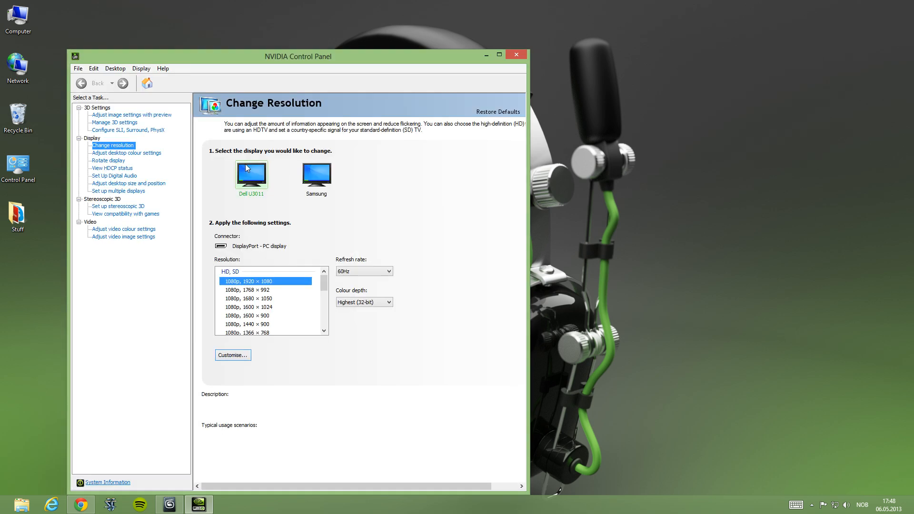
{"action": "left_click_drag", "start_coordinate": [265, 64], "coordinate": [268, 33]}
{"action": "left_click", "coordinate": [143, 103]}
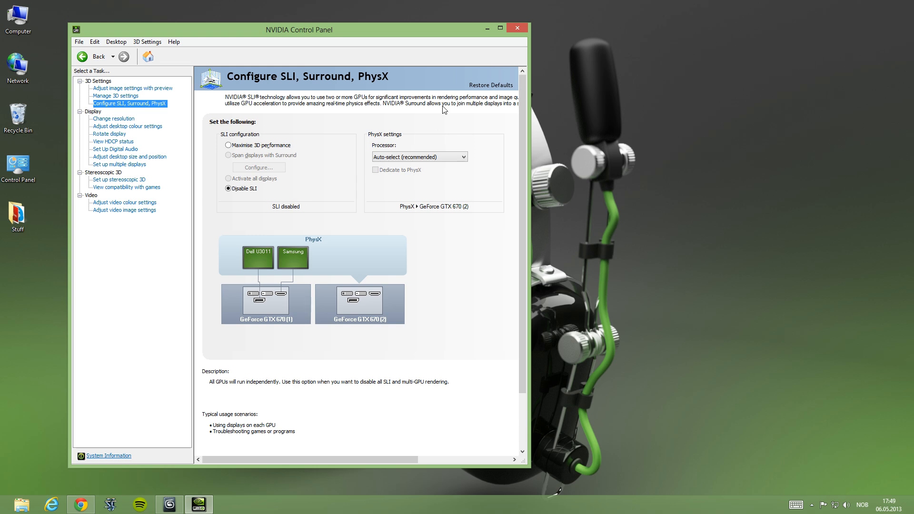
{"action": "left_click", "coordinate": [488, 28]}
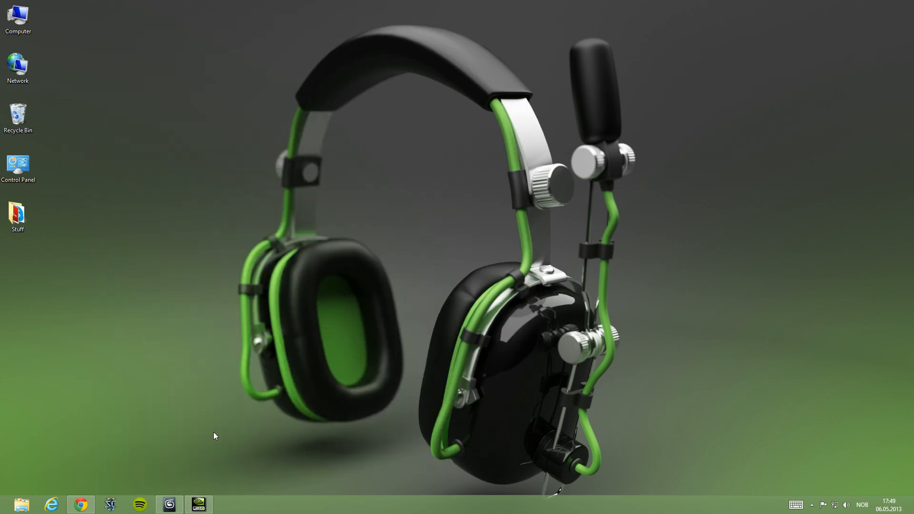
Switch back to 3ds Max, reposition the Render Setup window, and check the common parameters before returning to the iray renderer settings.
{"action": "left_click", "coordinate": [169, 505]}
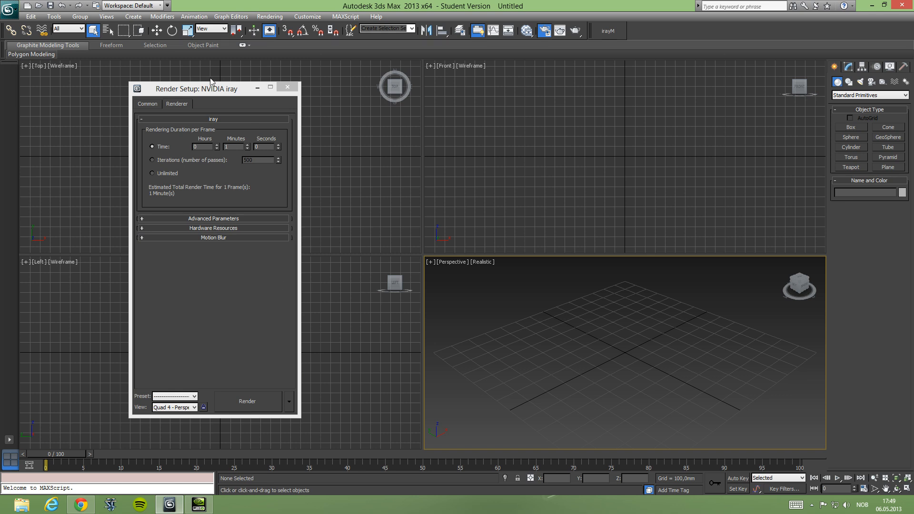
{"action": "left_click_drag", "start_coordinate": [220, 90], "coordinate": [184, 90]}
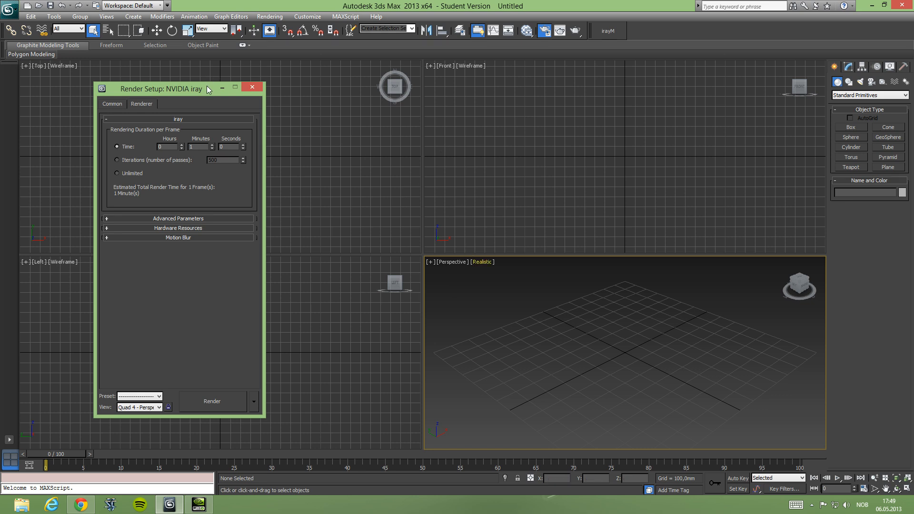
{"action": "left_click_drag", "start_coordinate": [207, 86], "coordinate": [174, 84]}
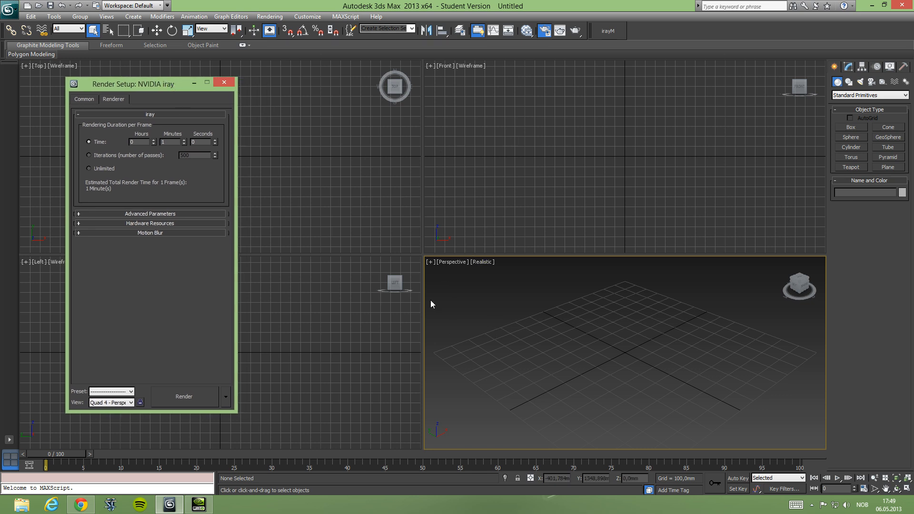
{"action": "left_click", "coordinate": [95, 100]}
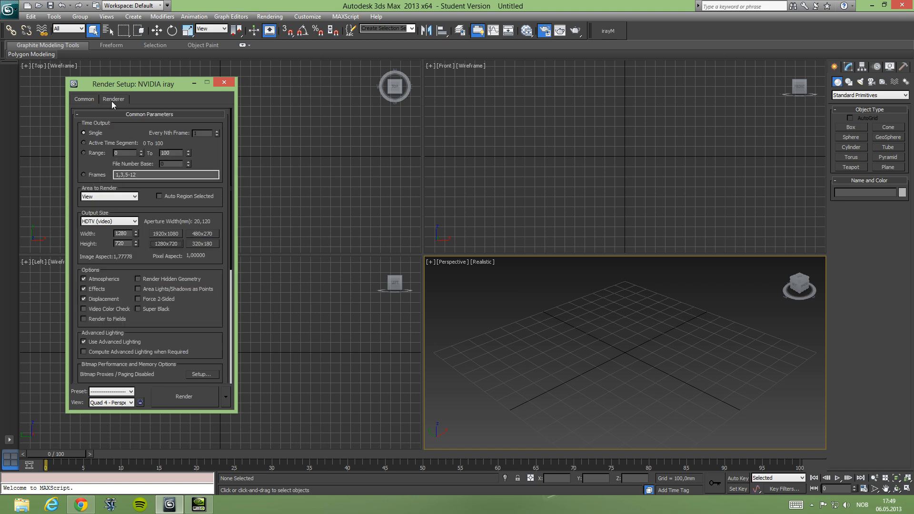
{"action": "left_click", "coordinate": [115, 99]}
{"action": "left_click_drag", "start_coordinate": [169, 86], "coordinate": [181, 80]}
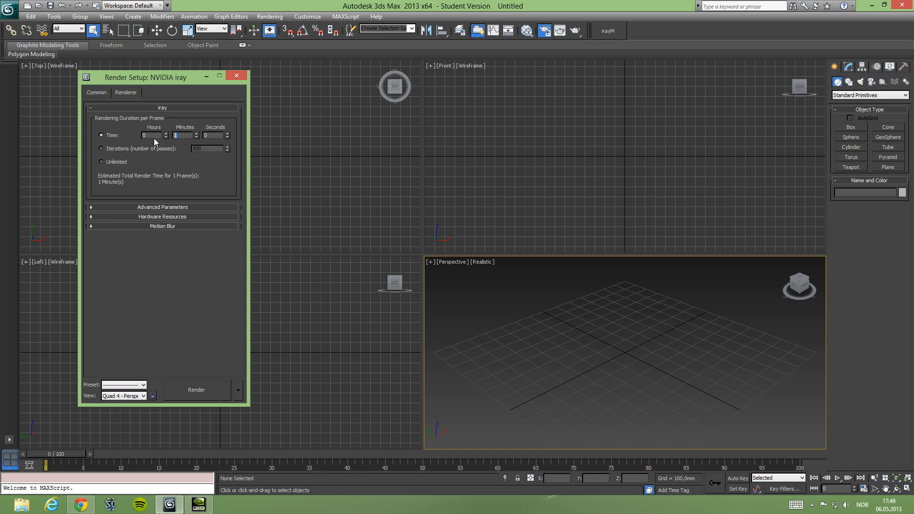
Try Iterations and Unlimited as the rendering duration per frame, and return the setting to Time.
{"action": "key", "text": "BackSpace"}
{"action": "left_click", "coordinate": [108, 150]}
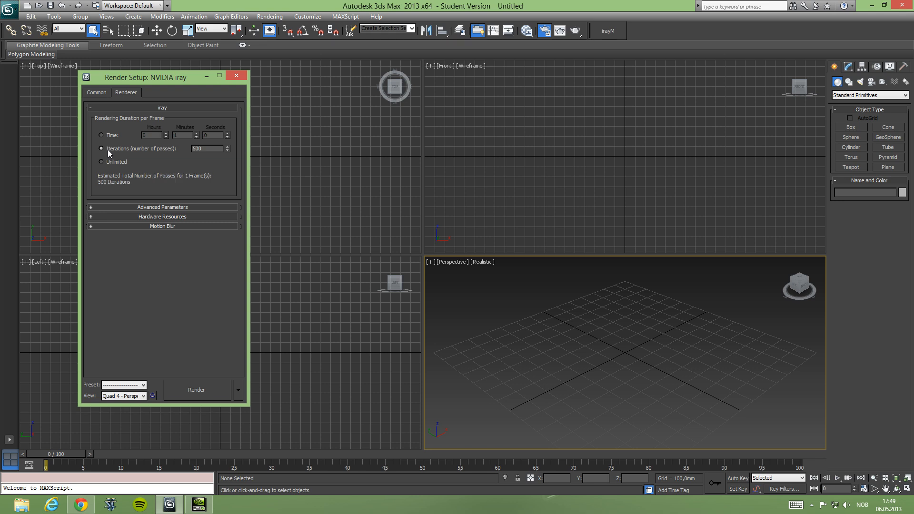
{"action": "left_click", "coordinate": [102, 136]}
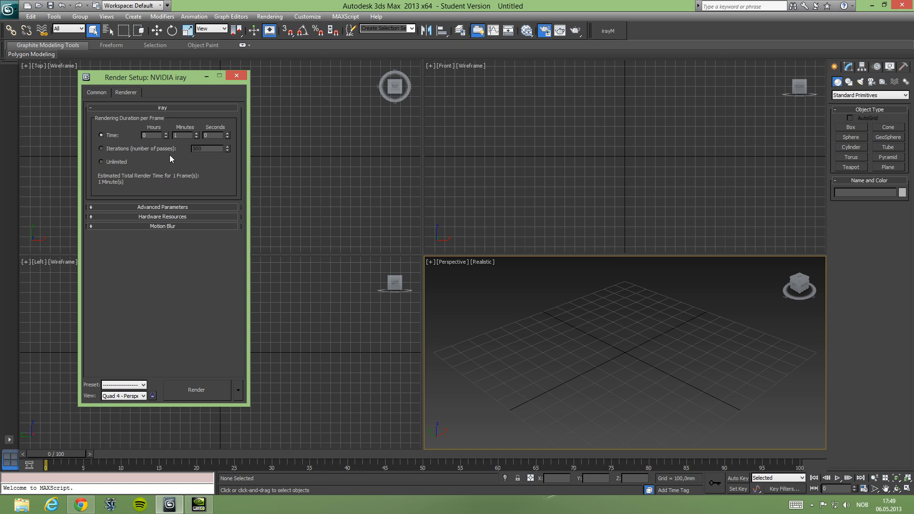
{"action": "left_click", "coordinate": [113, 148]}
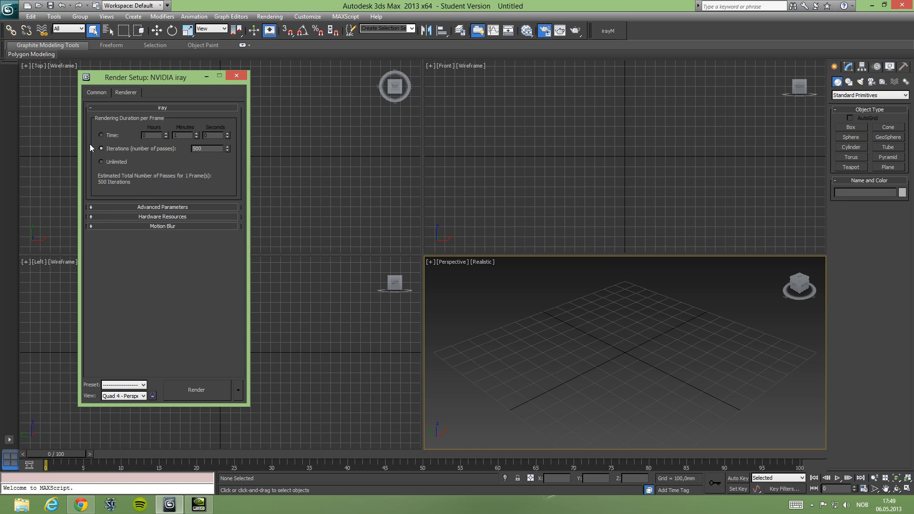
{"action": "left_click", "coordinate": [109, 137]}
{"action": "left_click", "coordinate": [110, 149]}
{"action": "left_click", "coordinate": [110, 136]}
{"action": "left_click", "coordinate": [115, 150]}
{"action": "left_click", "coordinate": [111, 137]}
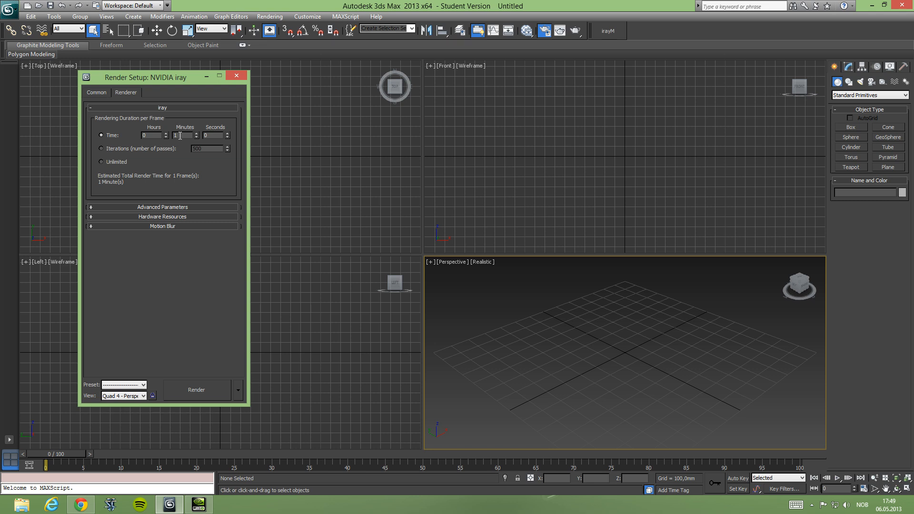
{"action": "left_click", "coordinate": [121, 150]}
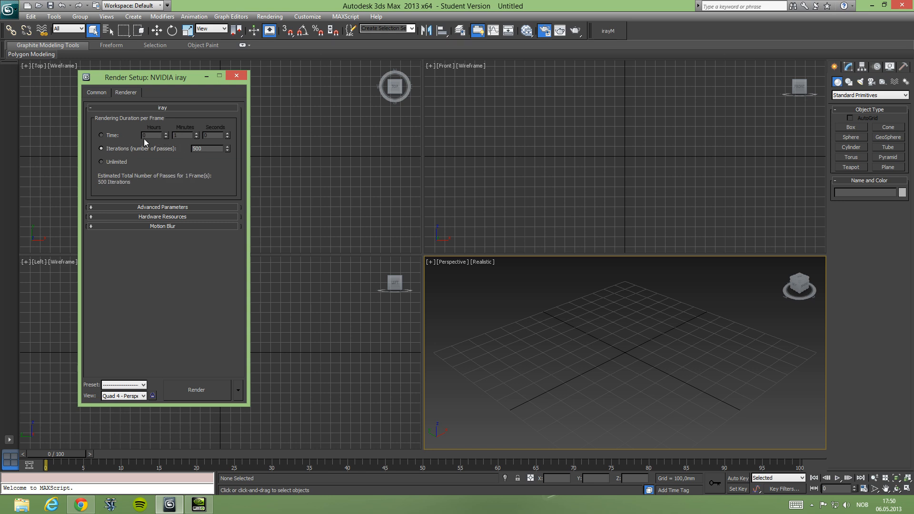
{"action": "left_click", "coordinate": [127, 159]}
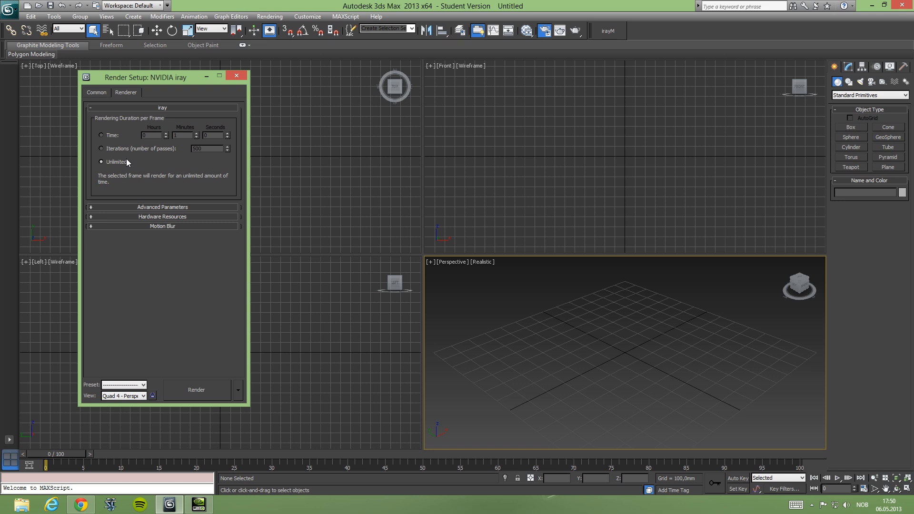
{"action": "left_click", "coordinate": [109, 138]}
Expand the Advanced Parameters in an enlarged, repositioned Render Setup window and collapse the iray duration settings.
{"action": "left_click", "coordinate": [138, 206]}
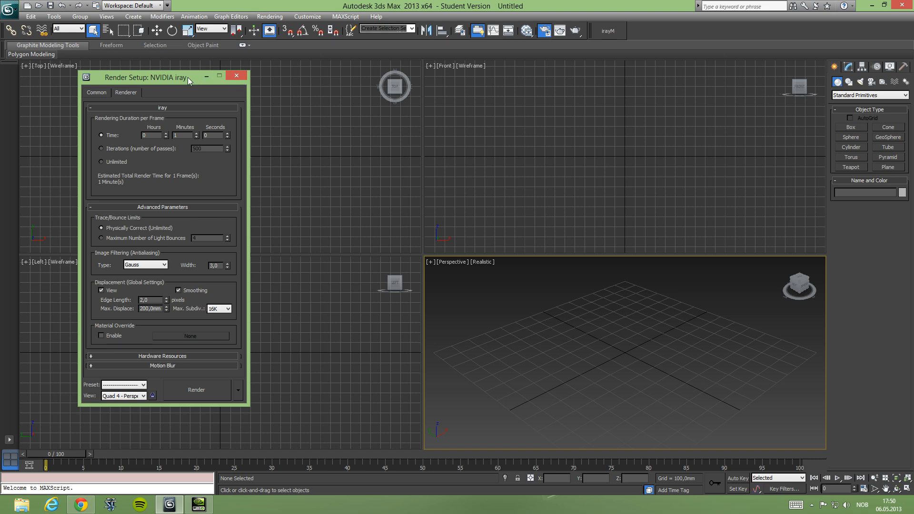
{"action": "left_click_drag", "start_coordinate": [187, 77], "coordinate": [214, 71]}
{"action": "left_click_drag", "start_coordinate": [188, 398], "coordinate": [187, 413]}
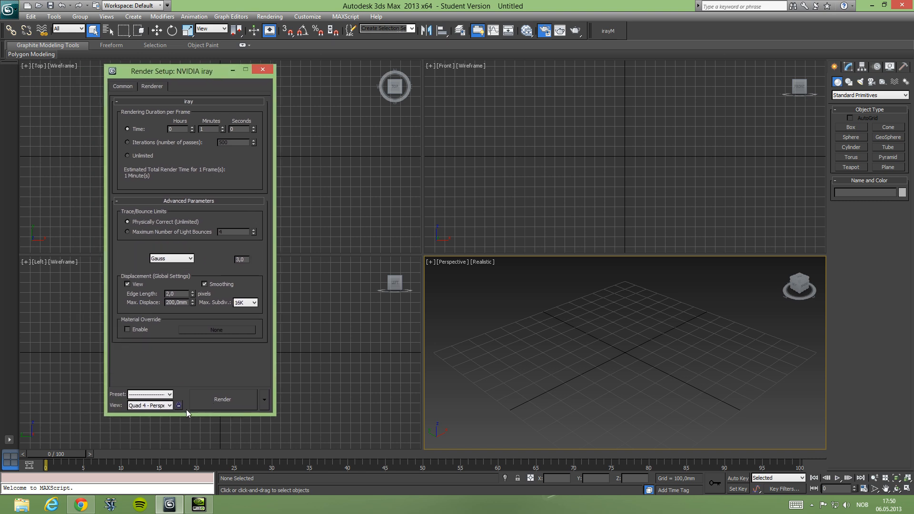
{"action": "left_click", "coordinate": [201, 102]}
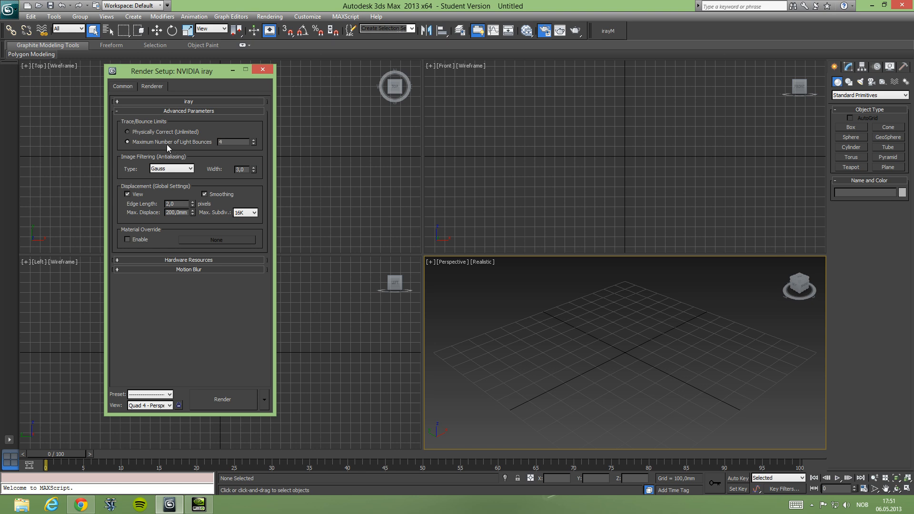
Review the common output size settings and set the iray trace/bounce limits to Physically Correct (Unlimited).
{"action": "left_click", "coordinate": [124, 87]}
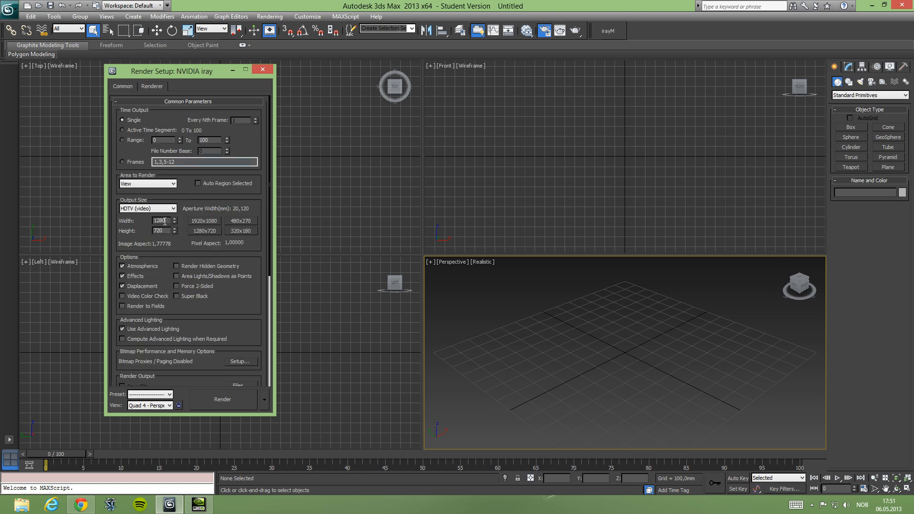
{"action": "left_click", "coordinate": [152, 87]}
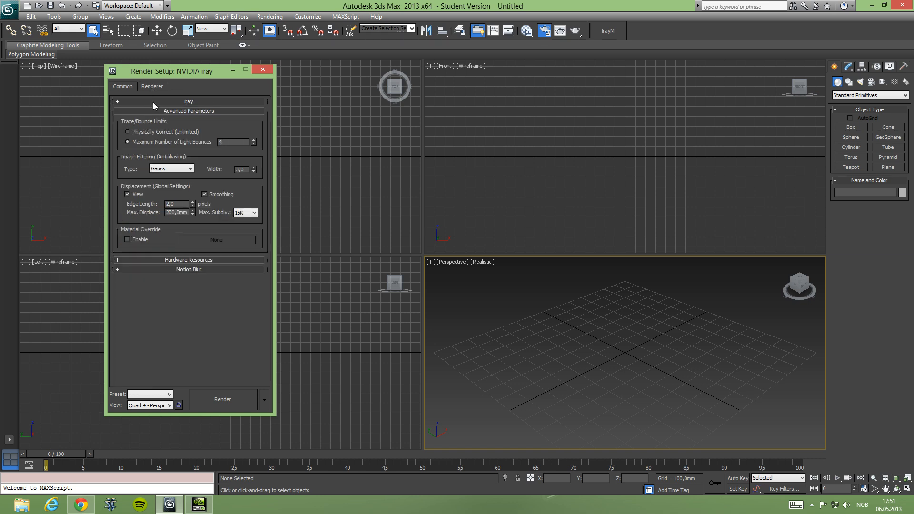
{"action": "left_click", "coordinate": [147, 132]}
Try Box as the image filtering type and return it to Gauss.
{"action": "left_click", "coordinate": [180, 169]}
{"action": "left_click", "coordinate": [172, 169]}
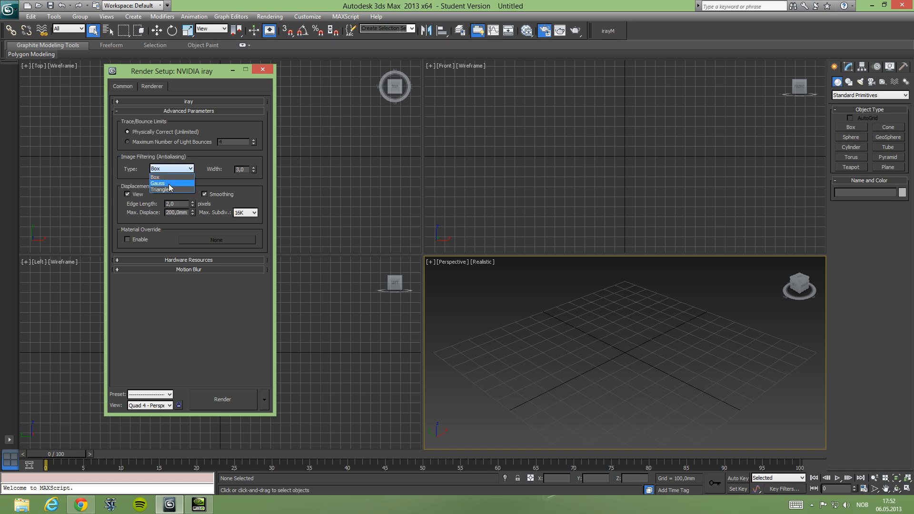
{"action": "left_click", "coordinate": [159, 183]}
{"action": "left_click", "coordinate": [173, 183]}
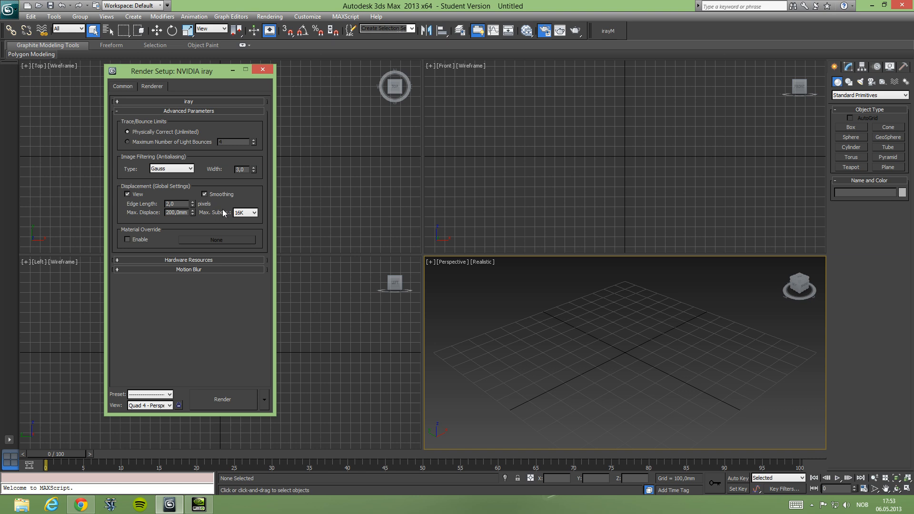
Review the maximum subdivision options in the global displacement settings, keeping 16K.
{"action": "left_click", "coordinate": [242, 212]}
{"action": "left_click", "coordinate": [241, 262]}
{"action": "left_click", "coordinate": [242, 213]}
{"action": "left_click", "coordinate": [244, 262]}
Expand the Hardware Resources, fit the Render Setup window to them, and examine the CPU and GPU allocation.
{"action": "left_click", "coordinate": [180, 260]}
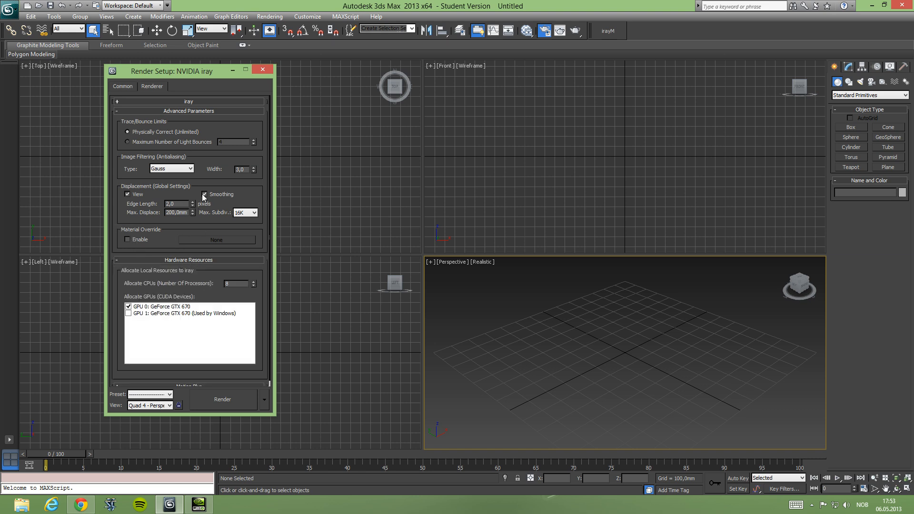
{"action": "left_click_drag", "start_coordinate": [185, 415], "coordinate": [185, 463]}
{"action": "left_click_drag", "start_coordinate": [204, 73], "coordinate": [198, 50]}
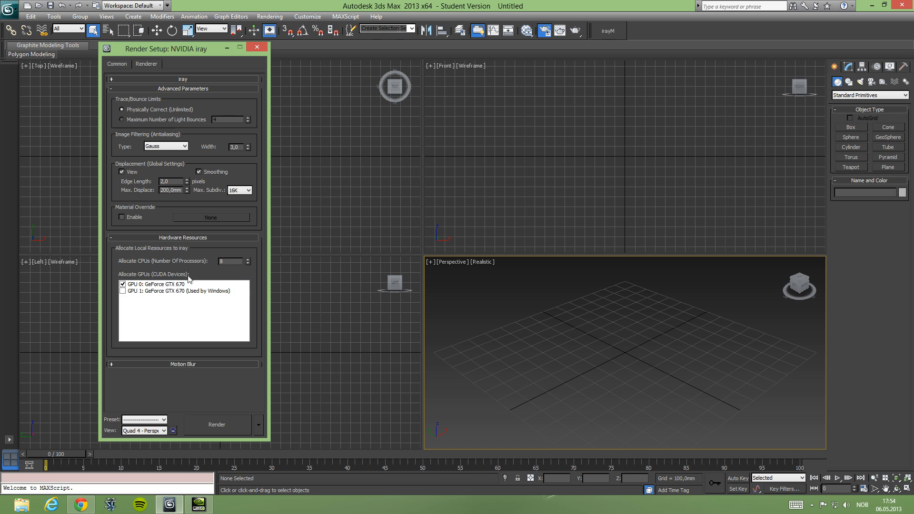
{"action": "left_click", "coordinate": [227, 261]}
Examine the iray Motion Blur settings and collapse them again.
{"action": "left_click", "coordinate": [174, 364]}
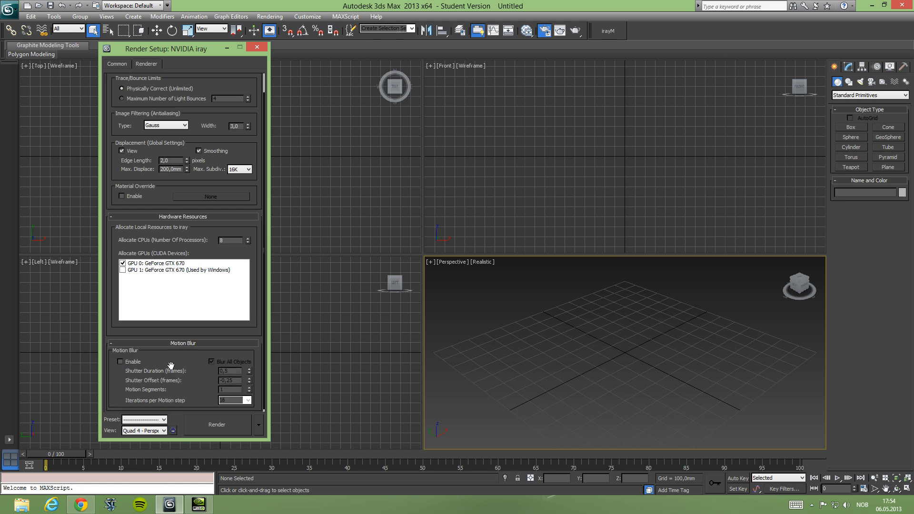
{"action": "scroll", "coordinate": [165, 375], "scroll_direction": "down", "scroll_amount": 1}
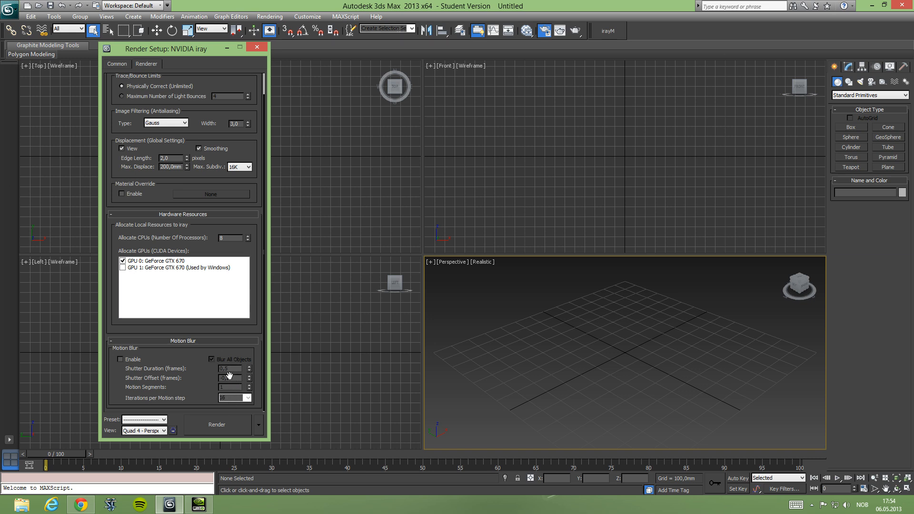
{"action": "left_click", "coordinate": [114, 342]}
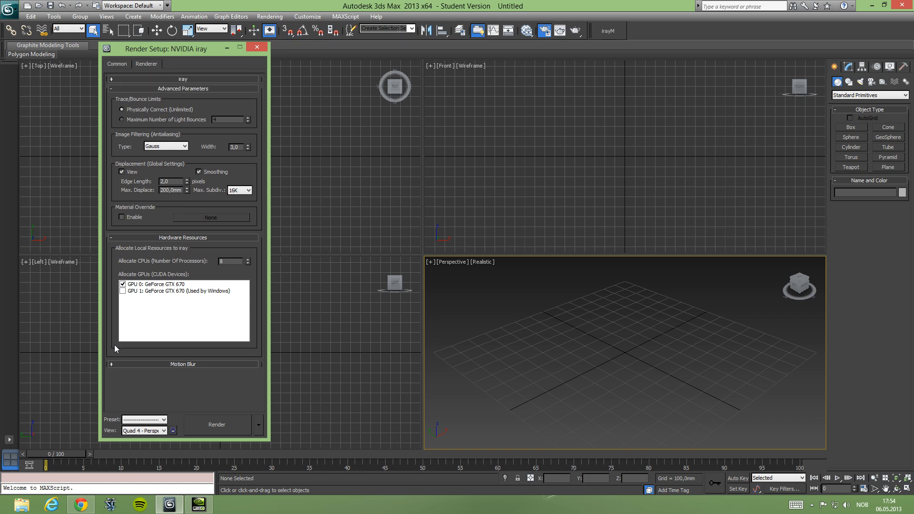
{"action": "left_click", "coordinate": [112, 366]}
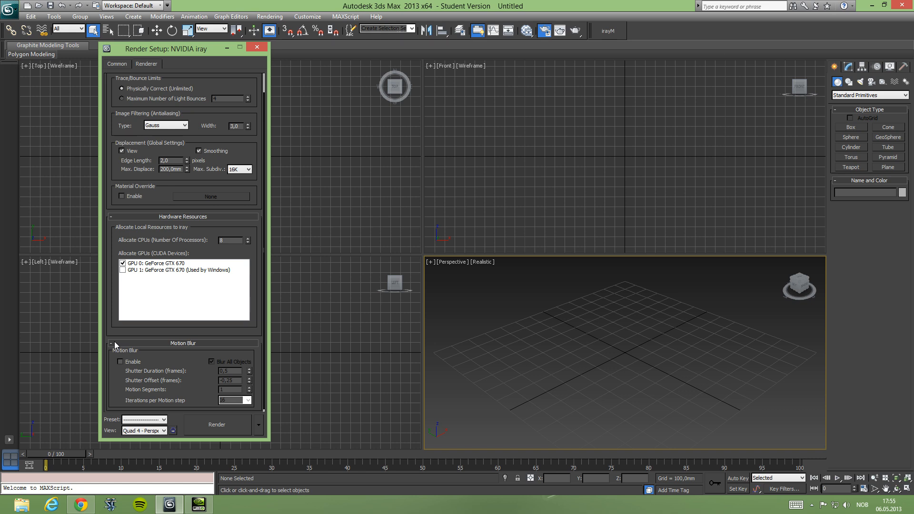
{"action": "left_click", "coordinate": [114, 342]}
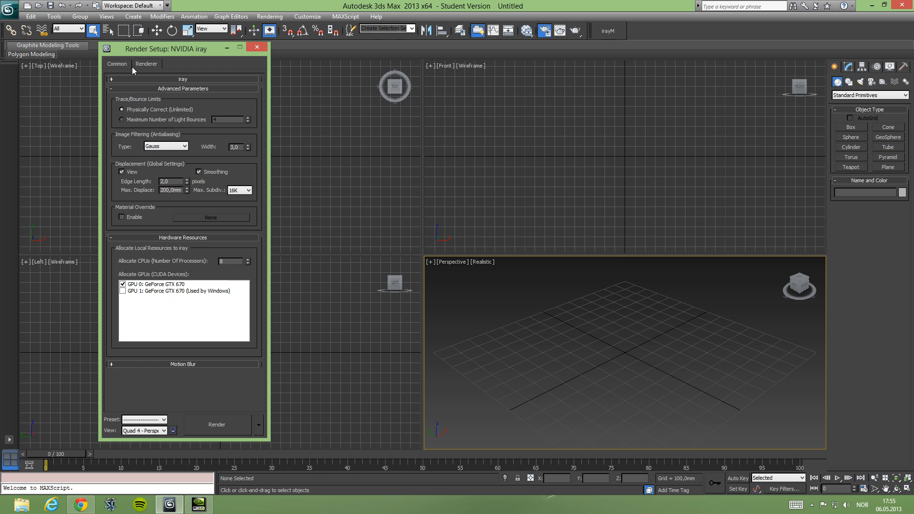
Reposition the Render Setup window and collapse the Advanced Parameters, keeping the Hardware Resources expanded.
{"action": "left_click_drag", "start_coordinate": [176, 52], "coordinate": [139, 44]}
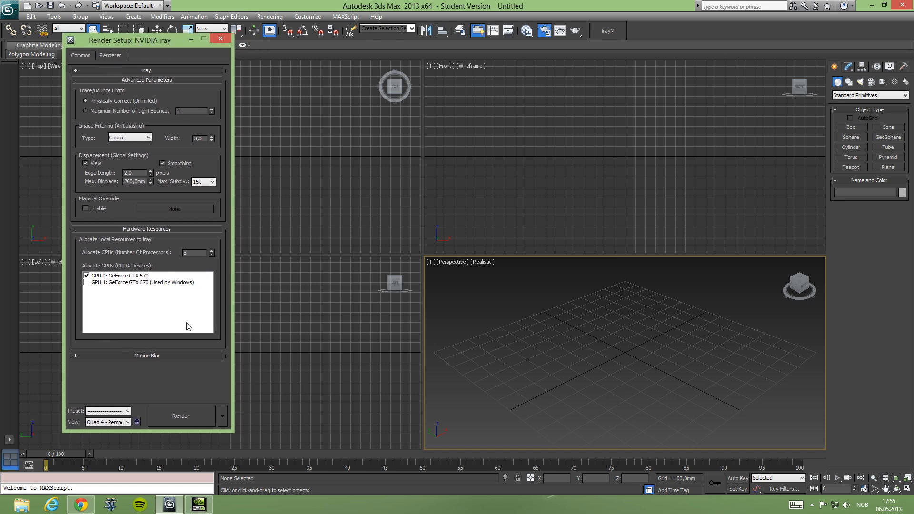
{"action": "left_click", "coordinate": [136, 230]}
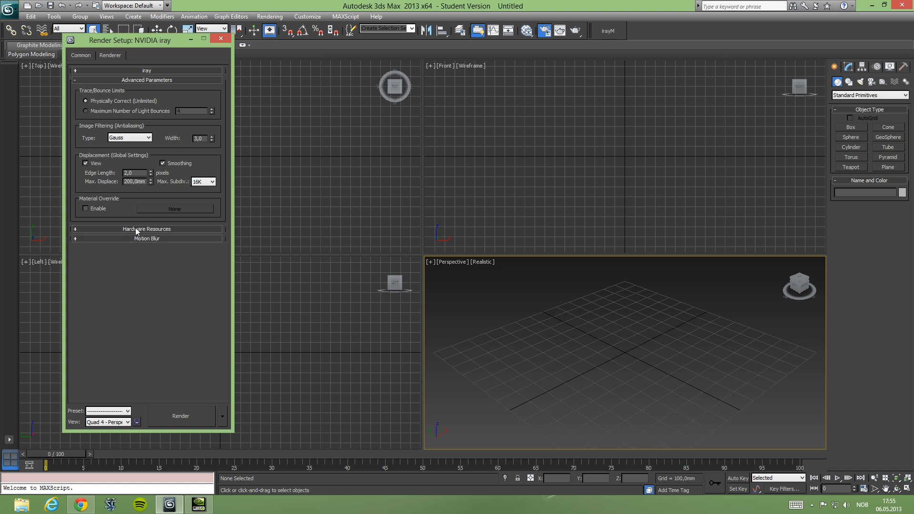
{"action": "left_click", "coordinate": [136, 230]}
{"action": "left_click", "coordinate": [126, 81]}
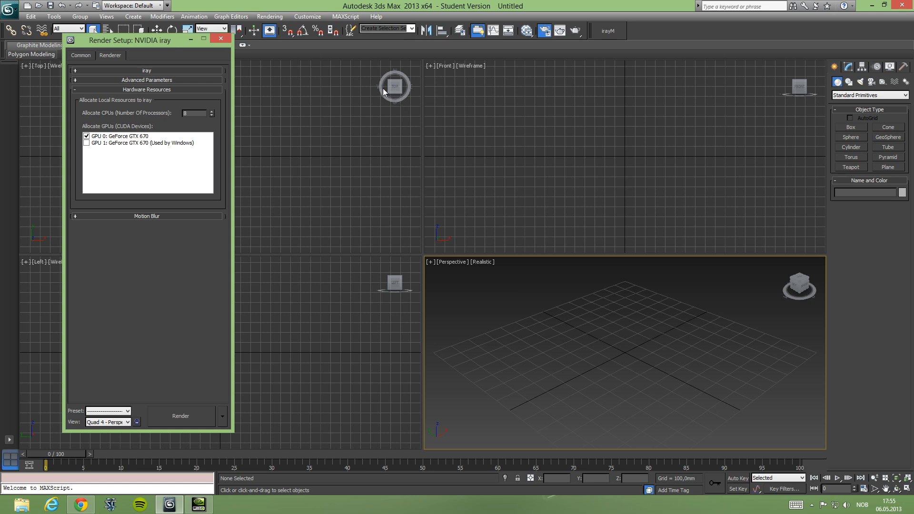
Close Render Setup, launch the iray Manager 2013 script, and move its window clear of the Perspective viewport.
{"action": "left_click", "coordinate": [222, 38]}
{"action": "left_click", "coordinate": [608, 31]}
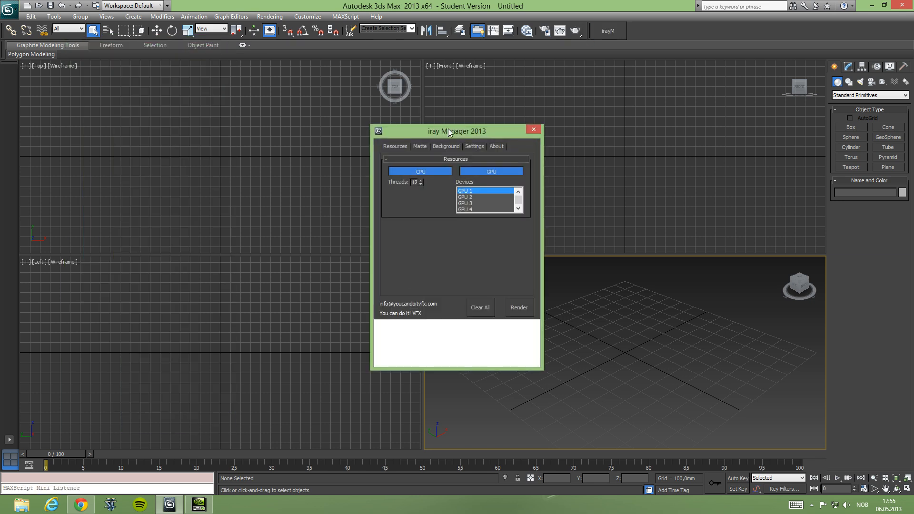
{"action": "left_click_drag", "start_coordinate": [448, 129], "coordinate": [114, 98]}
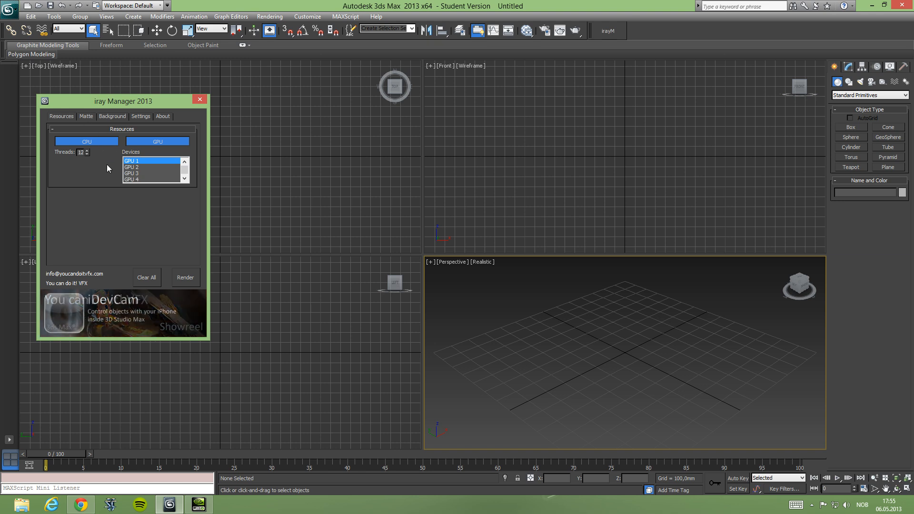
Examine the Matte and Background settings in iray Manager 2013, repositioning its window over the Top and Left viewports.
{"action": "left_click", "coordinate": [84, 118]}
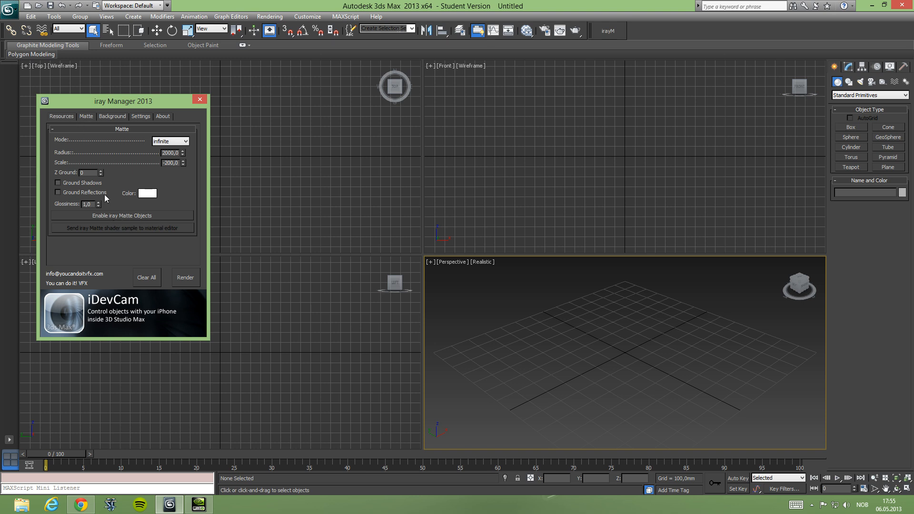
{"action": "left_click_drag", "start_coordinate": [114, 106], "coordinate": [151, 131]}
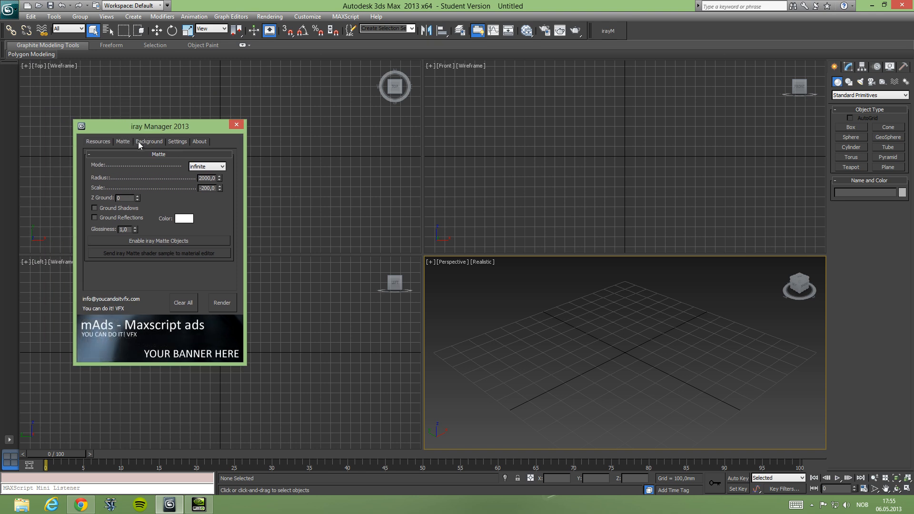
{"action": "left_click", "coordinate": [142, 142]}
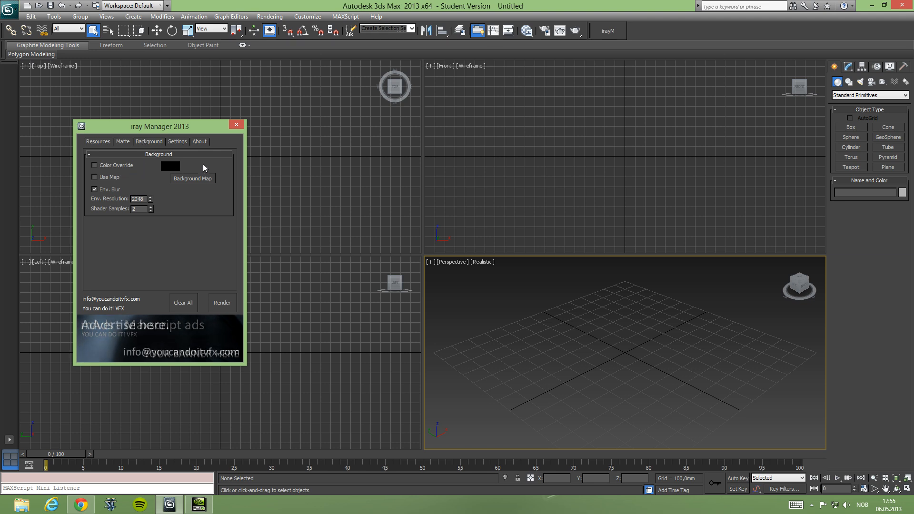
{"action": "left_click_drag", "start_coordinate": [198, 132], "coordinate": [208, 134]}
{"action": "left_click", "coordinate": [338, 149]}
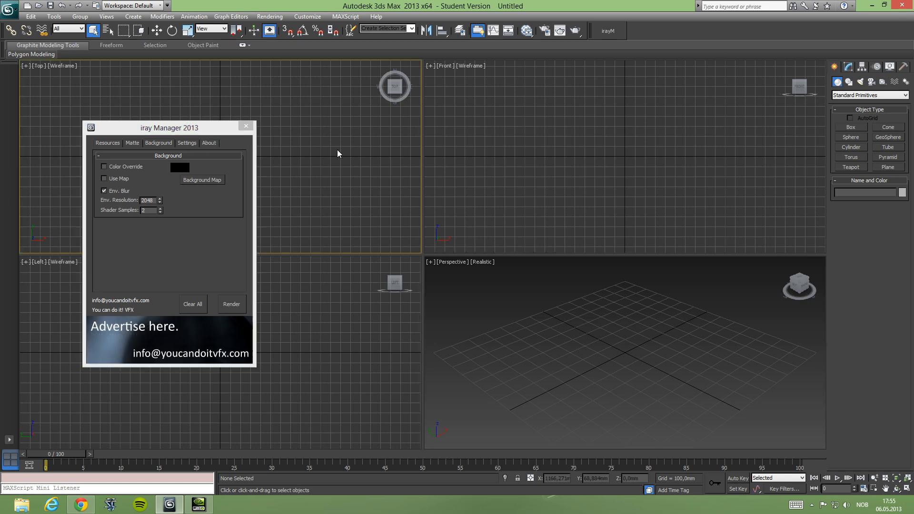
Open Environment and Effects, resize its window to fit the rollouts, examine the background colour and environment map options, and close it.
{"action": "key", "text": "8"}
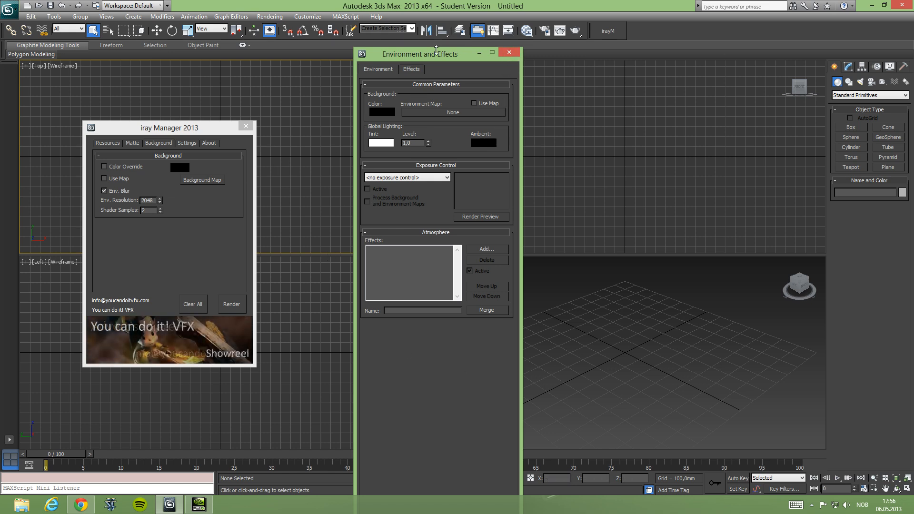
{"action": "left_click_drag", "start_coordinate": [439, 50], "coordinate": [430, 104]}
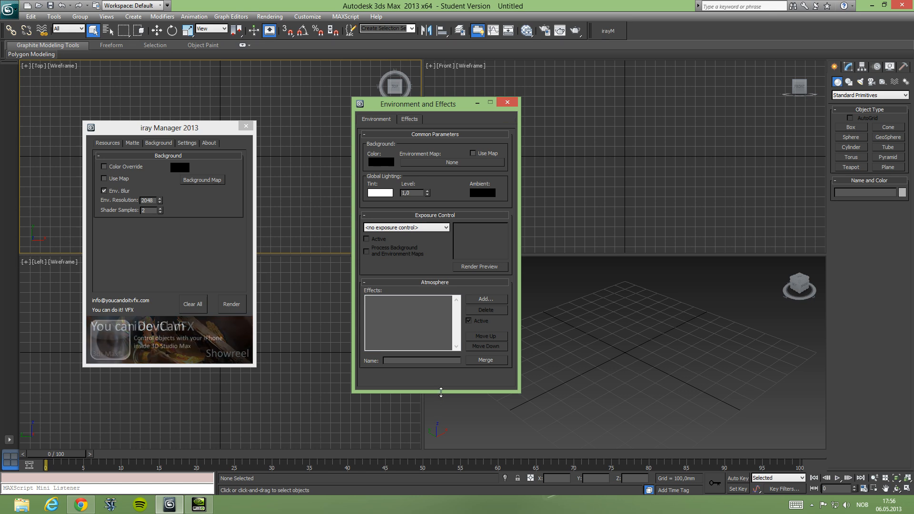
{"action": "left_click_drag", "start_coordinate": [437, 394], "coordinate": [438, 418]}
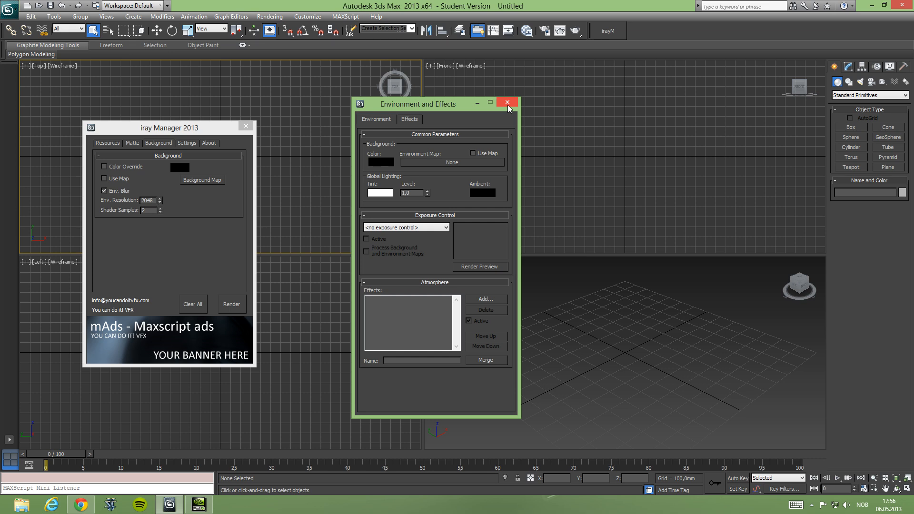
{"action": "left_click", "coordinate": [507, 105]}
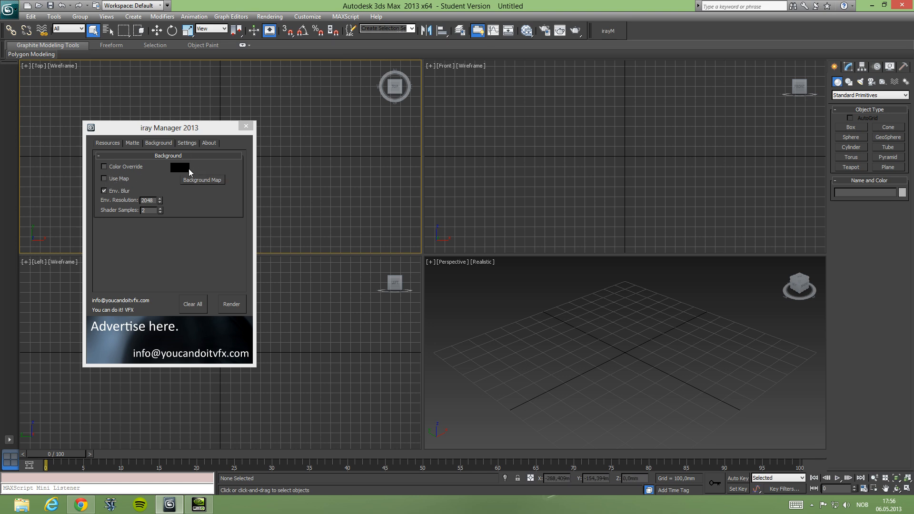
Review the Settings, About and Resources pages of iray Manager 2013 and close the script window.
{"action": "left_click", "coordinate": [189, 144]}
{"action": "left_click", "coordinate": [207, 143]}
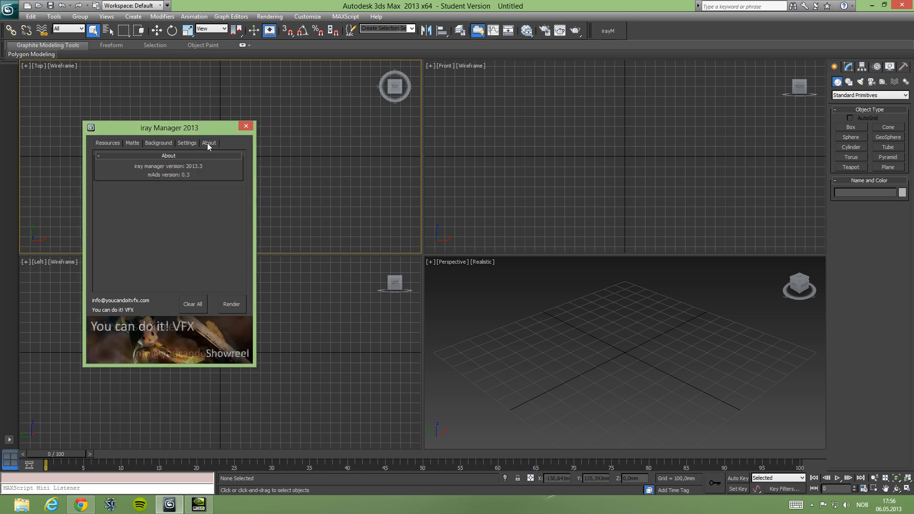
{"action": "left_click", "coordinate": [189, 144]}
{"action": "left_click", "coordinate": [151, 144]}
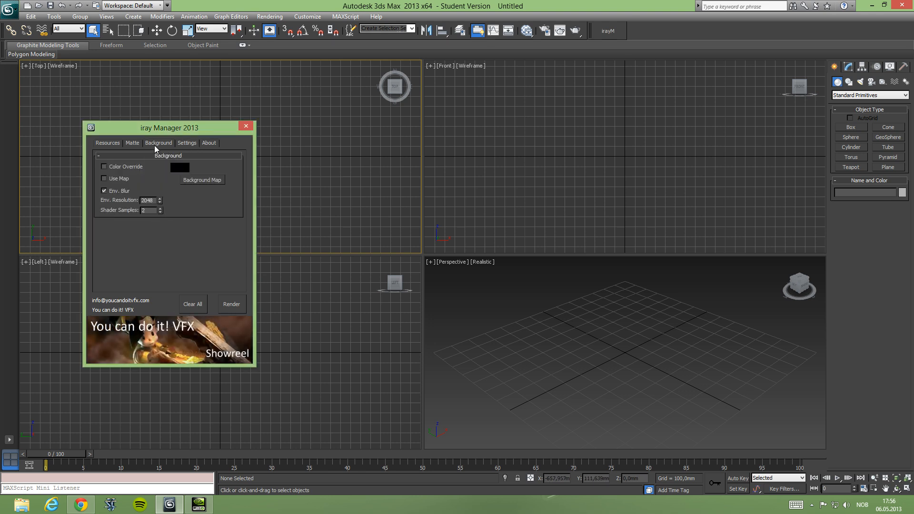
{"action": "left_click", "coordinate": [103, 144]}
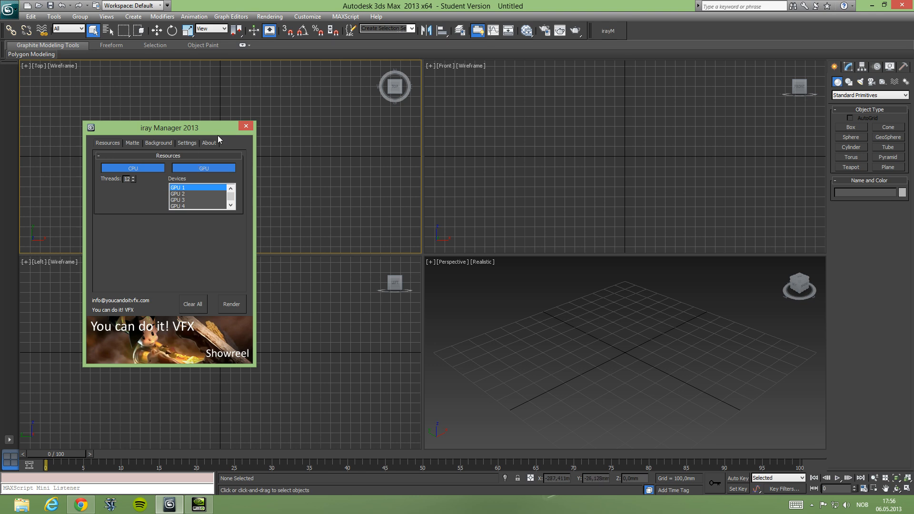
{"action": "left_click", "coordinate": [187, 144]}
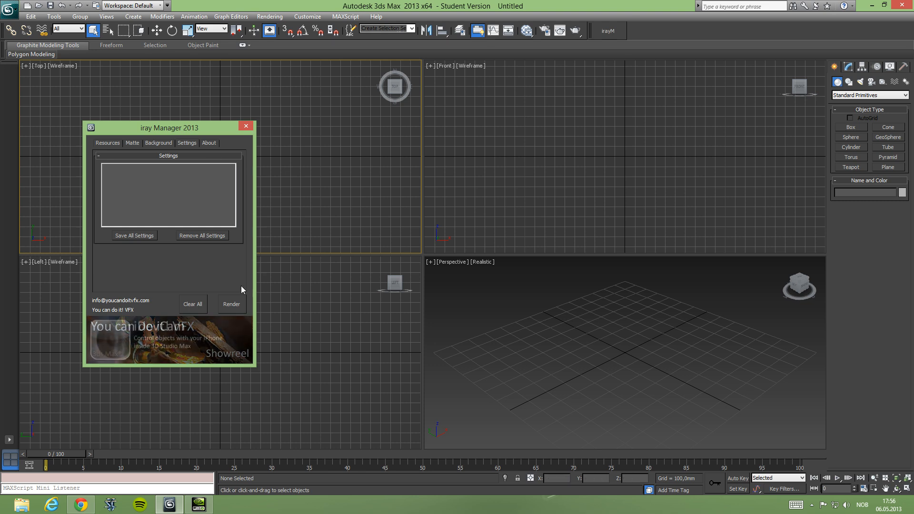
{"action": "left_click", "coordinate": [246, 128]}
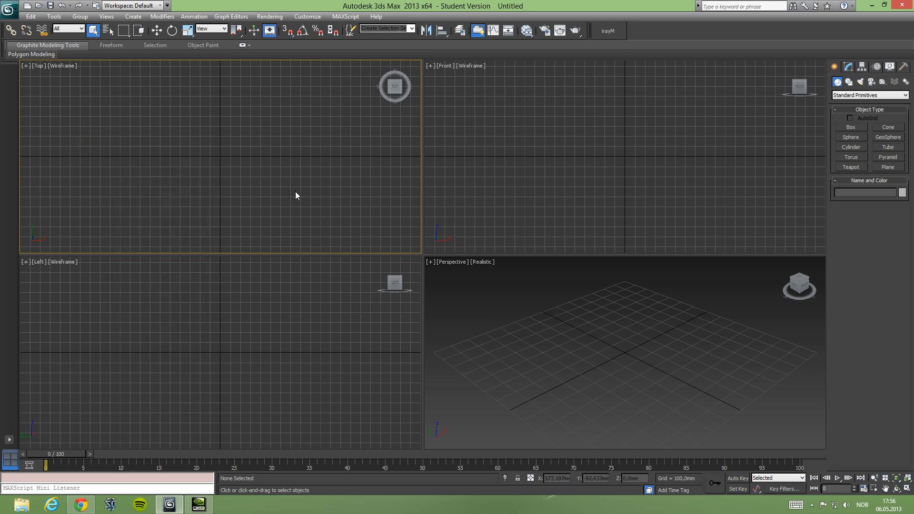
{"action": "left_click", "coordinate": [456, 316]}
{"action": "left_click", "coordinate": [390, 326]}
{"action": "left_click", "coordinate": [396, 231]}
{"action": "left_click", "coordinate": [492, 240]}
{"action": "left_click", "coordinate": [504, 307]}
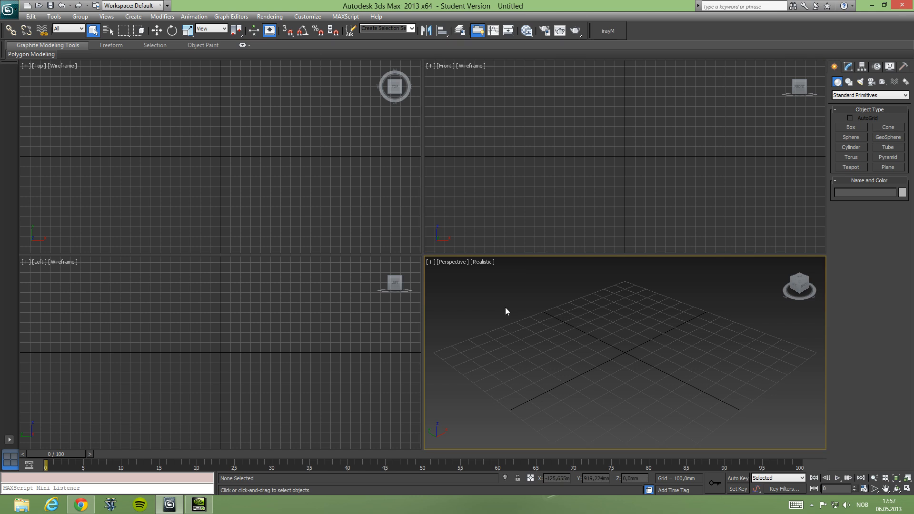
Open the recent scene Razer BlackShark Headset.max, discarding the changes to the untitled scene.
{"action": "left_click", "coordinate": [10, 9]}
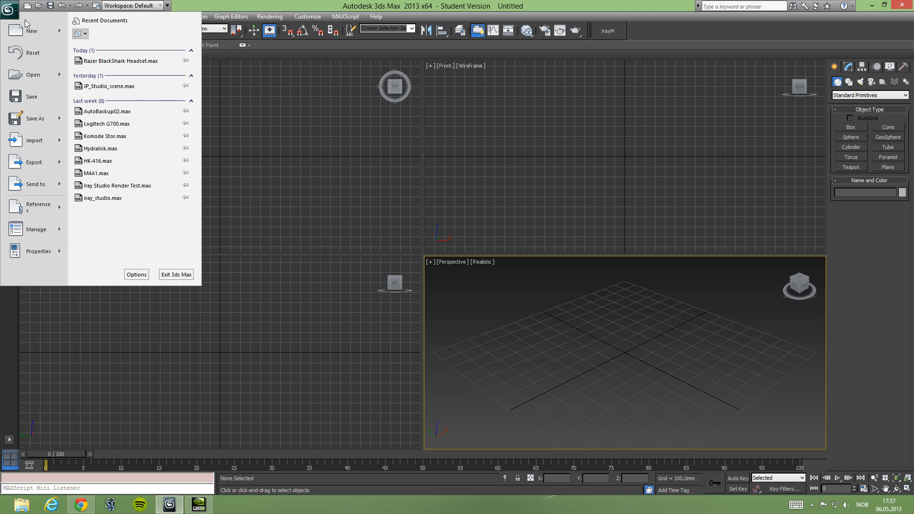
{"action": "left_click", "coordinate": [119, 61]}
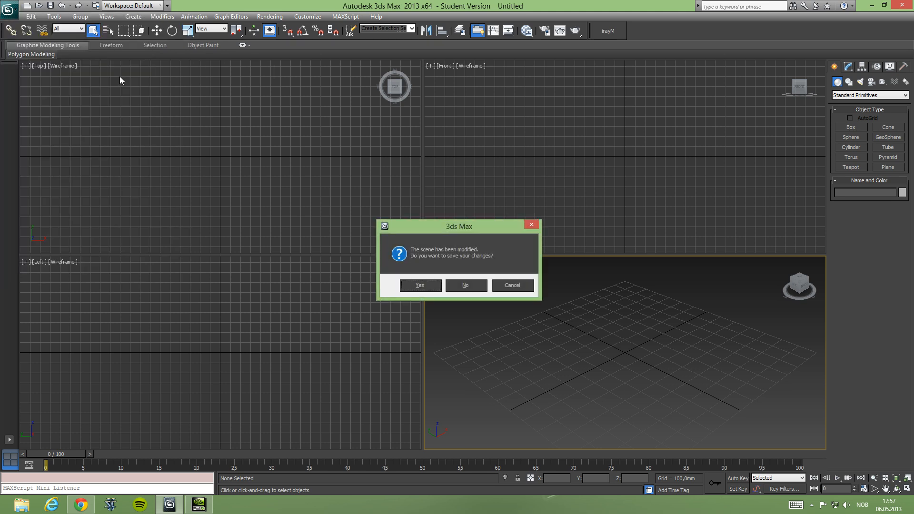
{"action": "left_click", "coordinate": [474, 286]}
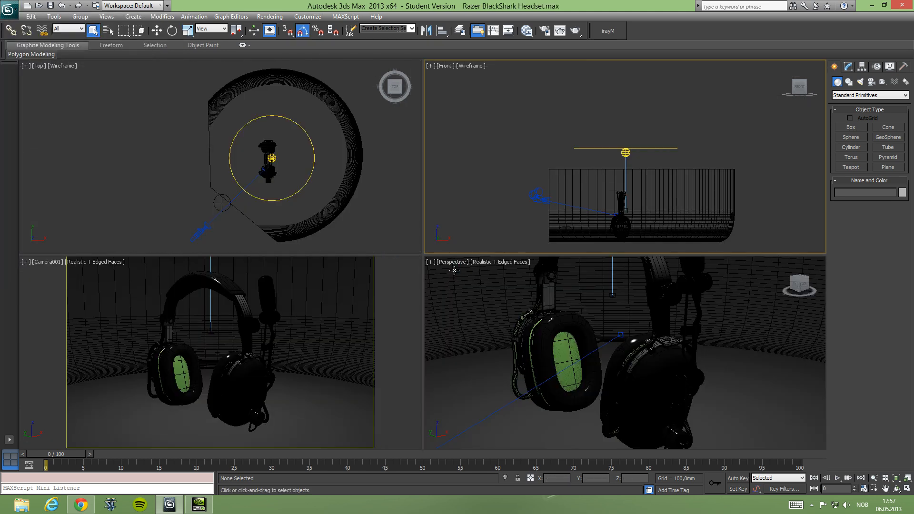
Maximize the Perspective viewport and frame the whole headset studio setup from above.
{"action": "left_click", "coordinate": [488, 371]}
{"action": "key", "text": "alt+w"}
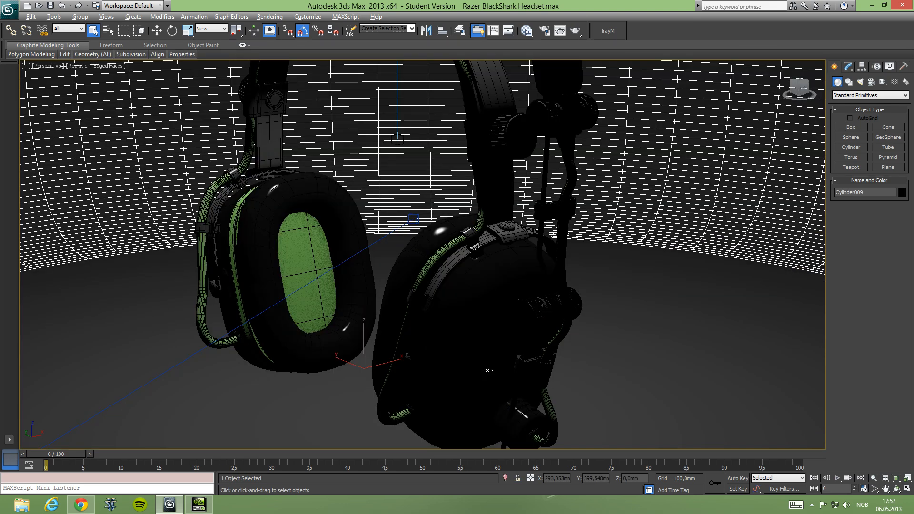
{"action": "key", "text": "z"}
{"action": "left_click", "coordinate": [758, 363]}
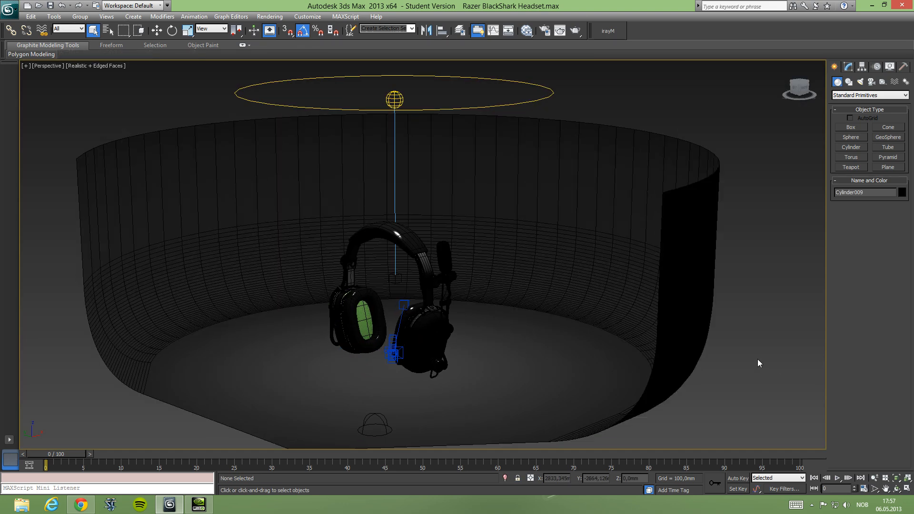
{"action": "middle_click_drag", "start_coordinate": [586, 308], "coordinate": [591, 310], "text": "alt"}
{"action": "scroll", "coordinate": [591, 310], "scroll_direction": "down", "scroll_amount": 3}
{"action": "middle_click_drag", "start_coordinate": [512, 293], "coordinate": [545, 308], "text": "alt"}
Move the skylight farther outside the curved backdrop, to about X -2664 mm and Y -2875 mm.
{"action": "left_click", "coordinate": [560, 387]}
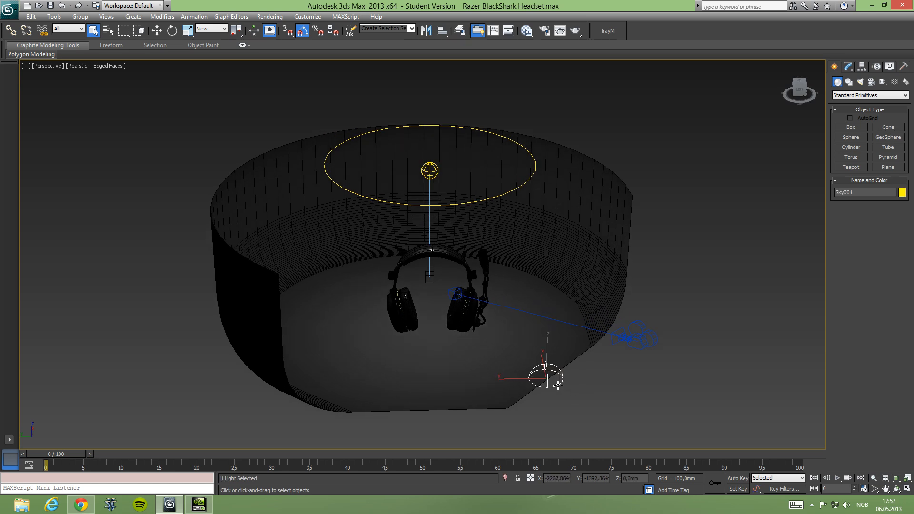
{"action": "key", "text": "w"}
{"action": "left_click_drag", "start_coordinate": [534, 373], "coordinate": [637, 391]}
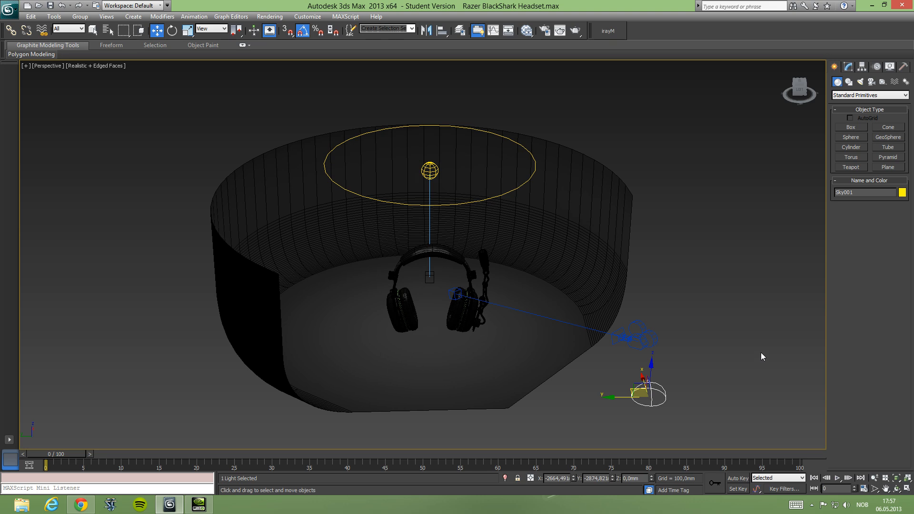
Examine the curved studio backdrop and the disc-shaped photometric light above the headset, and clear the selection.
{"action": "left_click", "coordinate": [534, 335]}
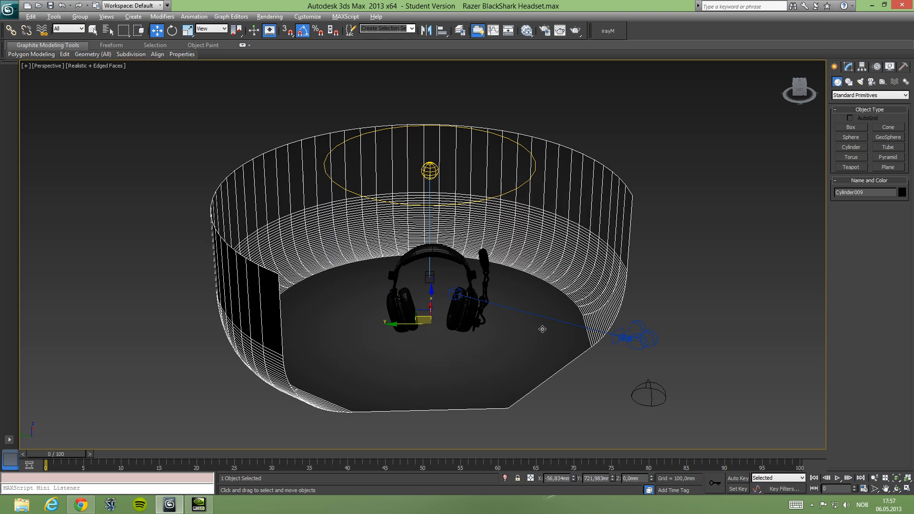
{"action": "middle_click_drag", "start_coordinate": [543, 329], "coordinate": [523, 329], "text": "alt"}
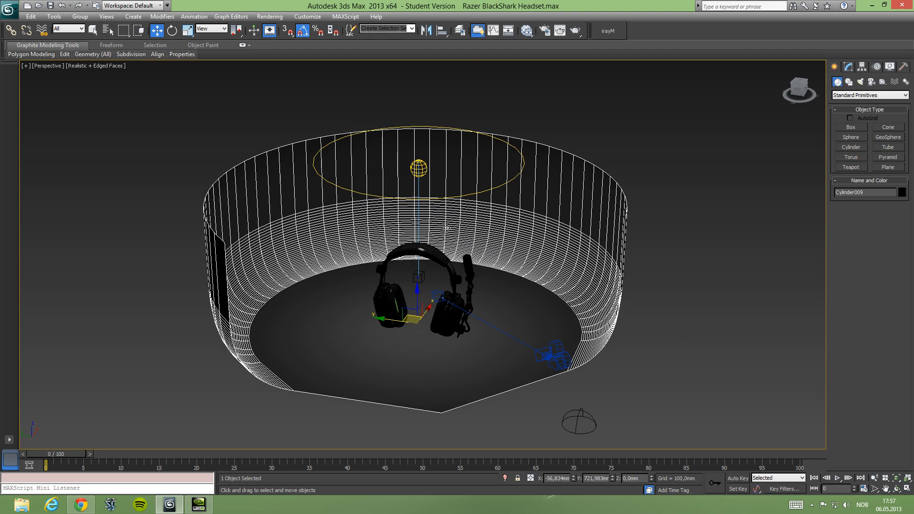
{"action": "left_click", "coordinate": [423, 168]}
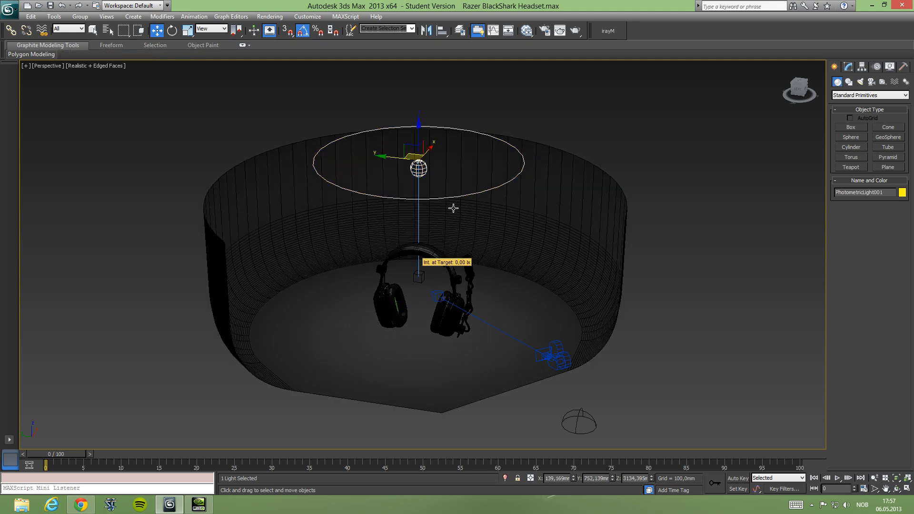
{"action": "middle_click_drag", "start_coordinate": [415, 208], "coordinate": [420, 176], "text": "alt"}
{"action": "scroll", "coordinate": [414, 166], "scroll_direction": "up", "scroll_amount": 5}
{"action": "scroll", "coordinate": [421, 175], "scroll_direction": "down", "scroll_amount": 3}
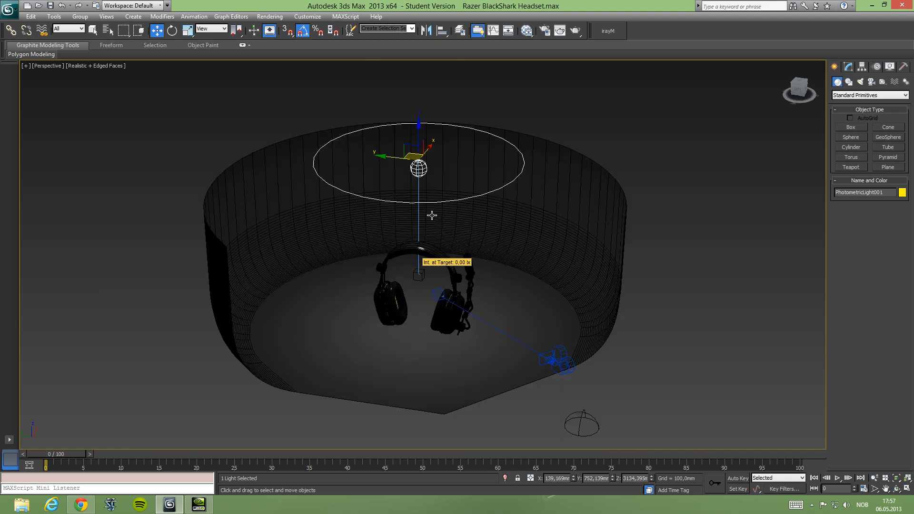
{"action": "left_click", "coordinate": [426, 249]}
{"action": "left_click", "coordinate": [450, 238]}
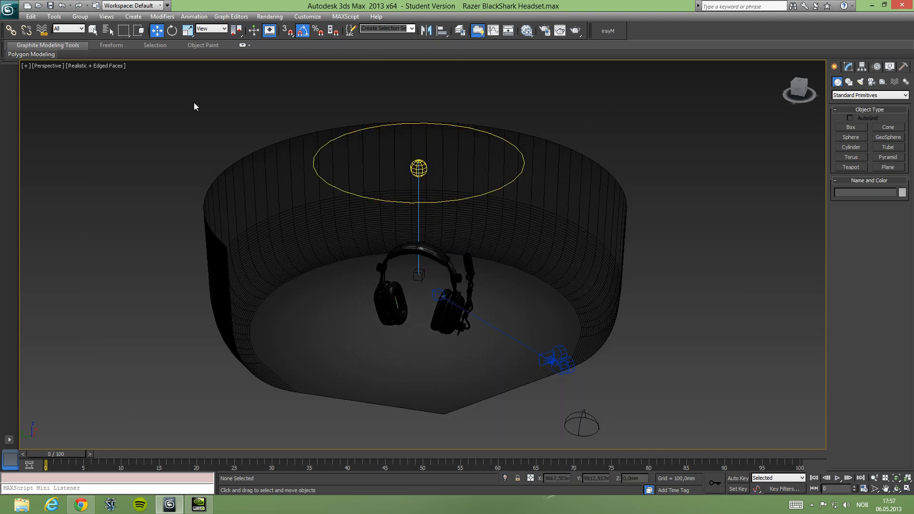
Restore the four-viewport layout and set the render output size for the Camera001 view to the HDTV (video) preset.
{"action": "left_click", "coordinate": [95, 30]}
{"action": "key", "text": "alt+w"}
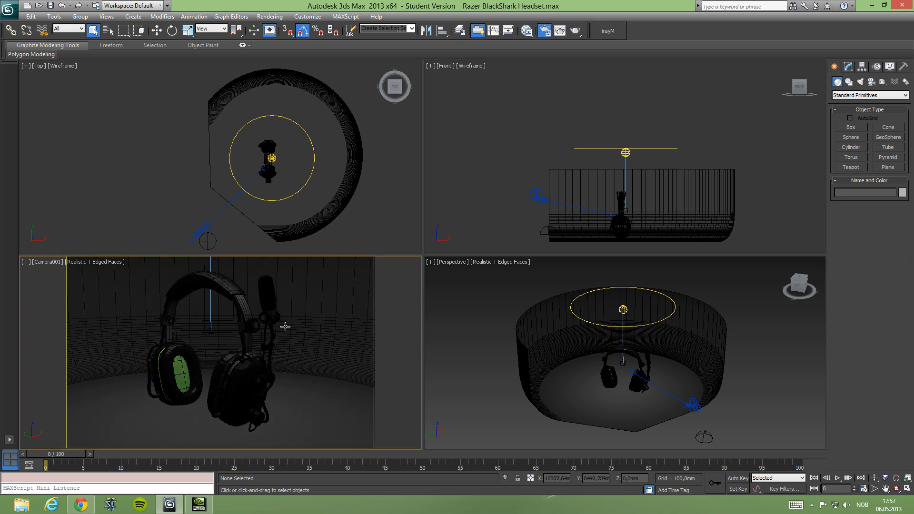
{"action": "key", "text": "F10"}
{"action": "left_click", "coordinate": [82, 56]}
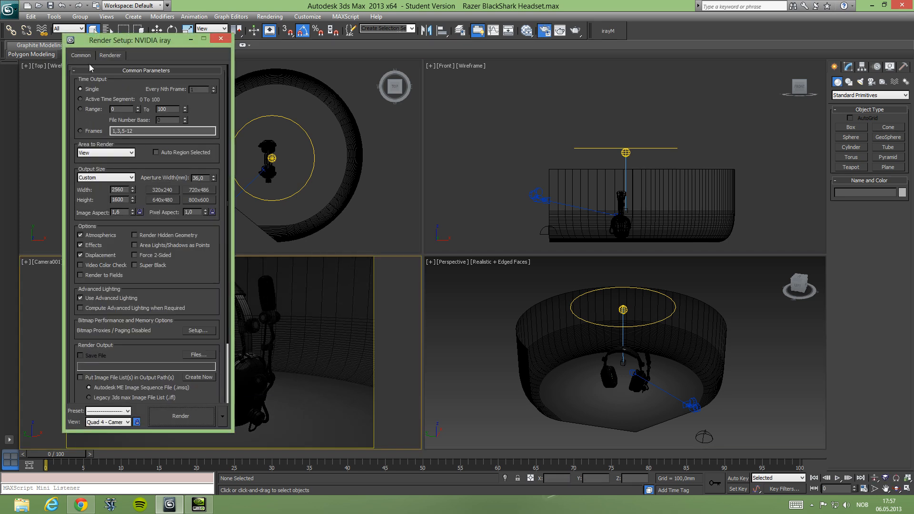
{"action": "left_click", "coordinate": [131, 179]}
{"action": "left_click", "coordinate": [92, 298]}
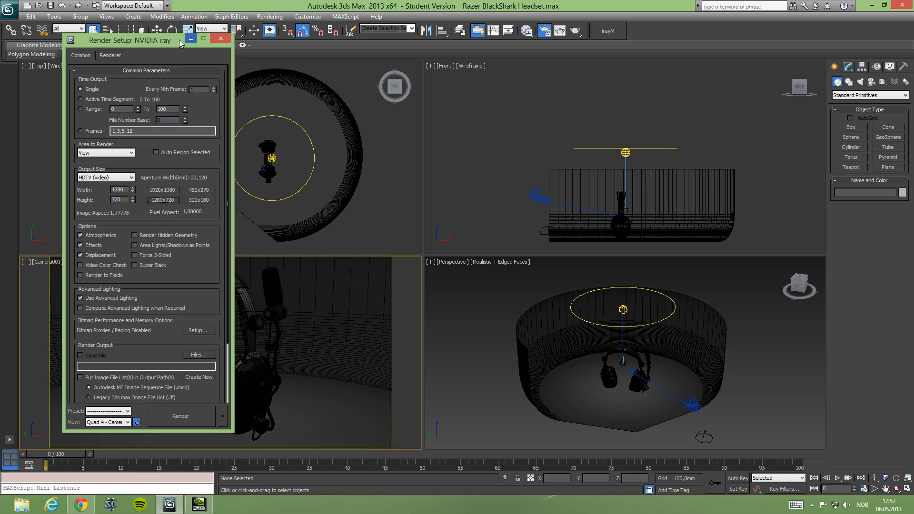
Render the headset from Camera001 with iray, keep the progress window off the image, and stop the render once it has refined.
{"action": "left_click_drag", "start_coordinate": [180, 40], "coordinate": [155, 43]}
{"action": "left_click", "coordinate": [156, 419]}
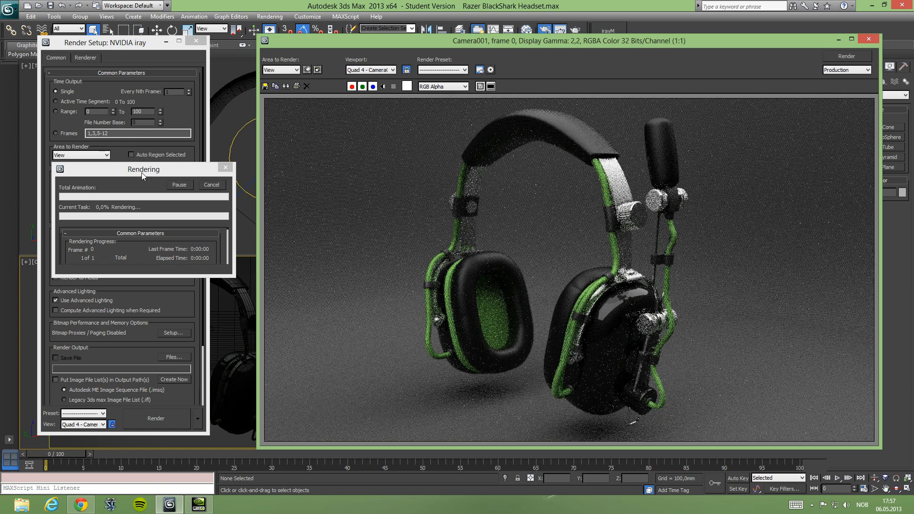
{"action": "left_click_drag", "start_coordinate": [162, 170], "coordinate": [149, 279]}
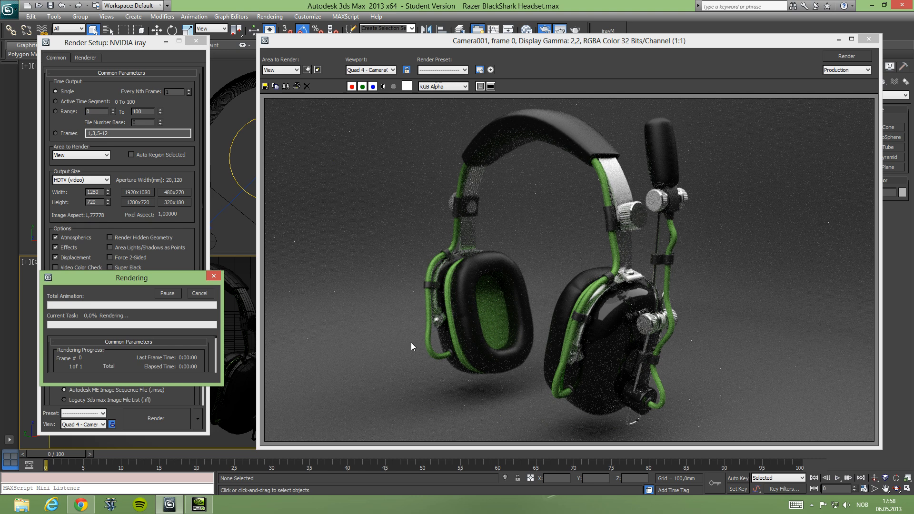
{"action": "left_click_drag", "start_coordinate": [151, 280], "coordinate": [154, 231]}
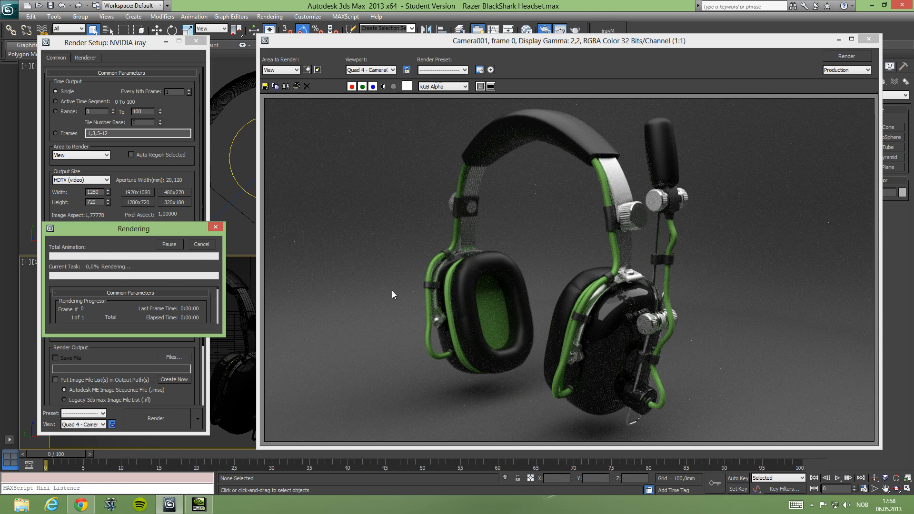
{"action": "left_click", "coordinate": [200, 246]}
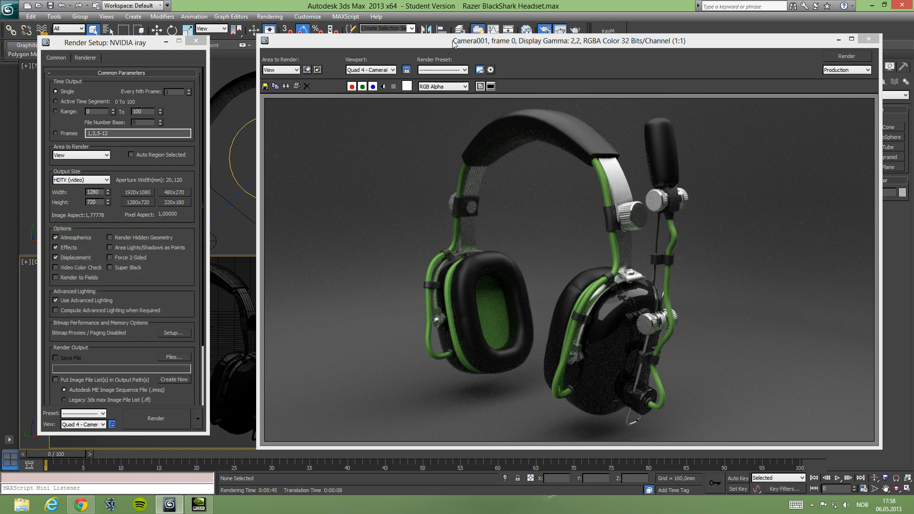
View the image-saving options for the rendered headset frame and close them without saving.
{"action": "left_click_drag", "start_coordinate": [453, 40], "coordinate": [455, 33]}
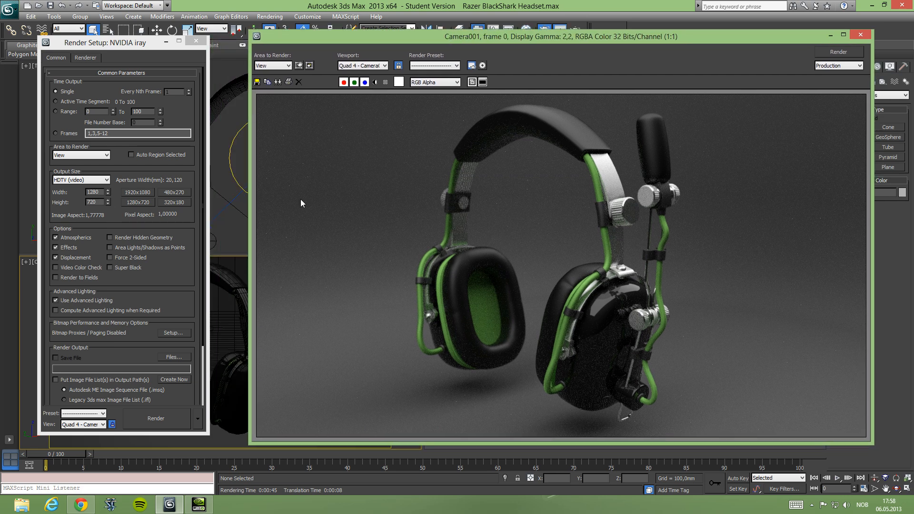
{"action": "left_click", "coordinate": [257, 82]}
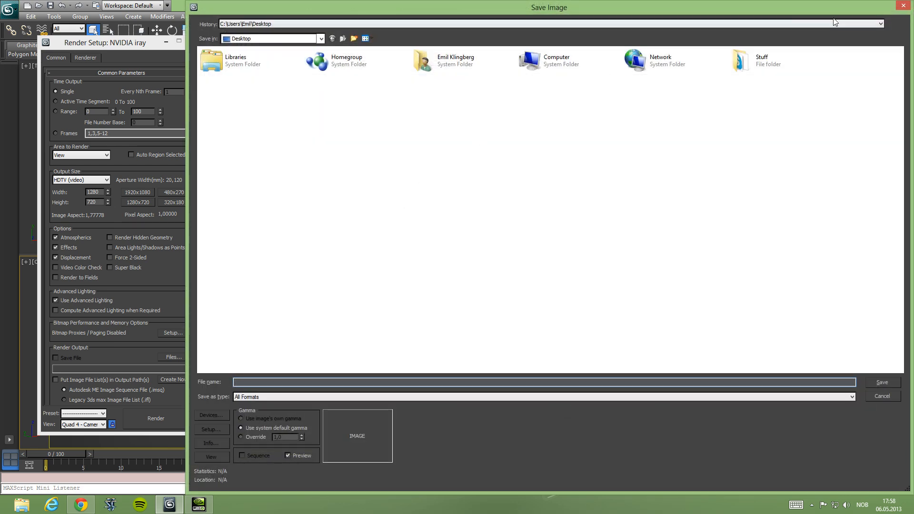
{"action": "left_click", "coordinate": [903, 6]}
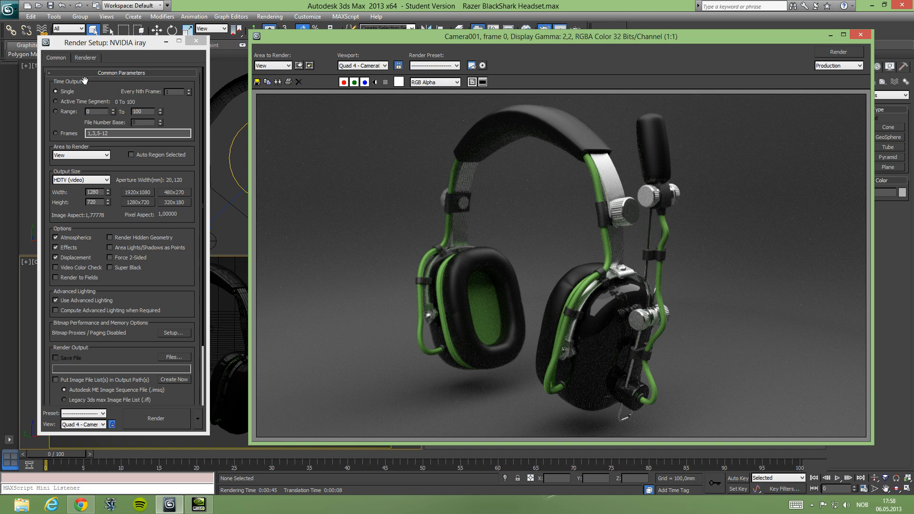
Limit the iray rendering duration to 0 minutes and 30 seconds per frame, and render the headset from Camera001.
{"action": "left_click", "coordinate": [90, 60]}
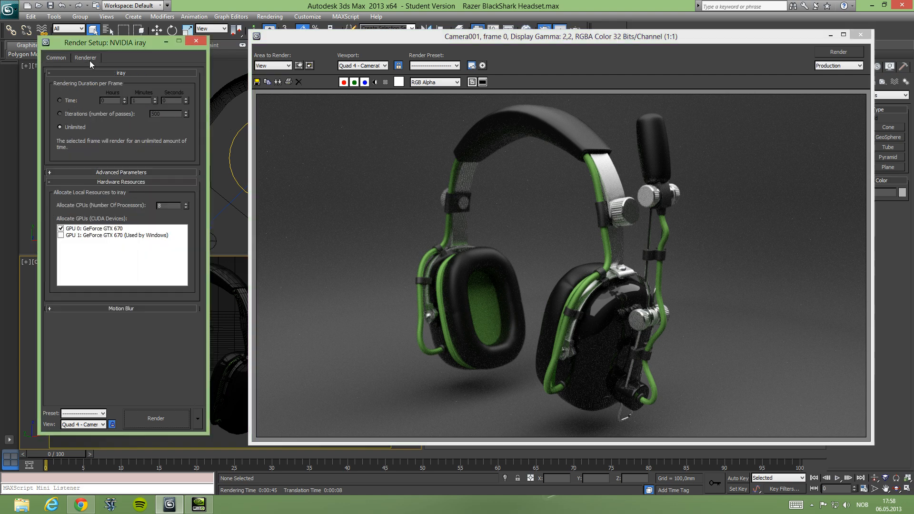
{"action": "left_click", "coordinate": [65, 99]}
{"action": "double_click", "coordinate": [139, 102]}
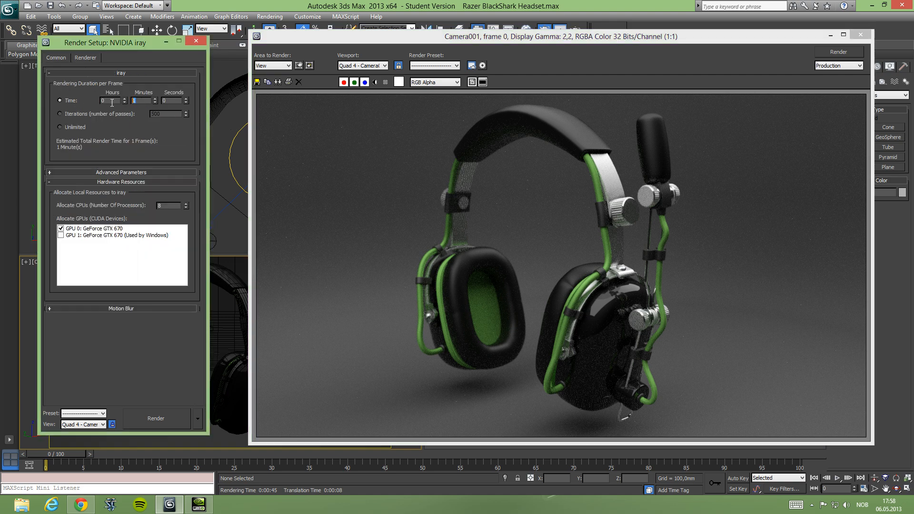
{"action": "double_click", "coordinate": [171, 101]}
{"action": "type", "text": "30"}
{"action": "left_click", "coordinate": [147, 100]}
{"action": "key", "text": "BackSpace"}
{"action": "type", "text": "0"}
{"action": "key", "text": "Return"}
{"action": "left_click", "coordinate": [152, 417]}
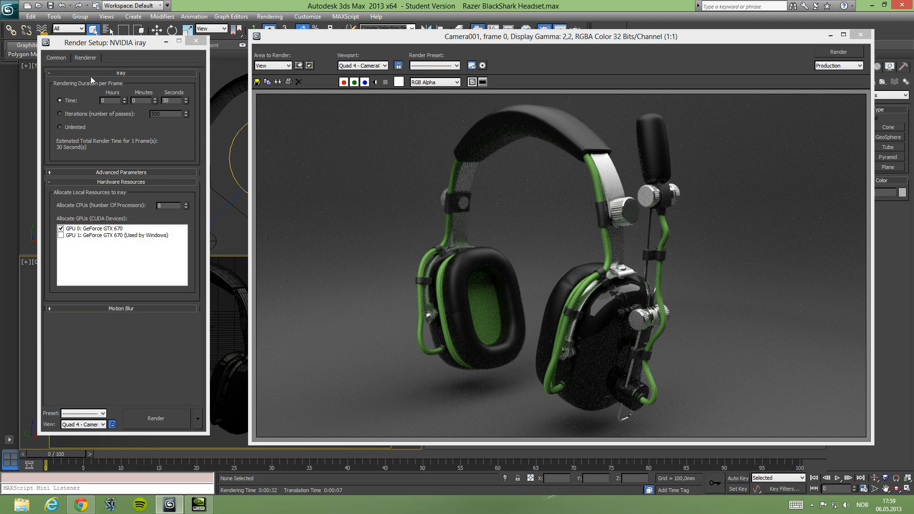
Check the estimated total iray render time for the active time segment, and return the time output to a single frame.
{"action": "left_click", "coordinate": [57, 58]}
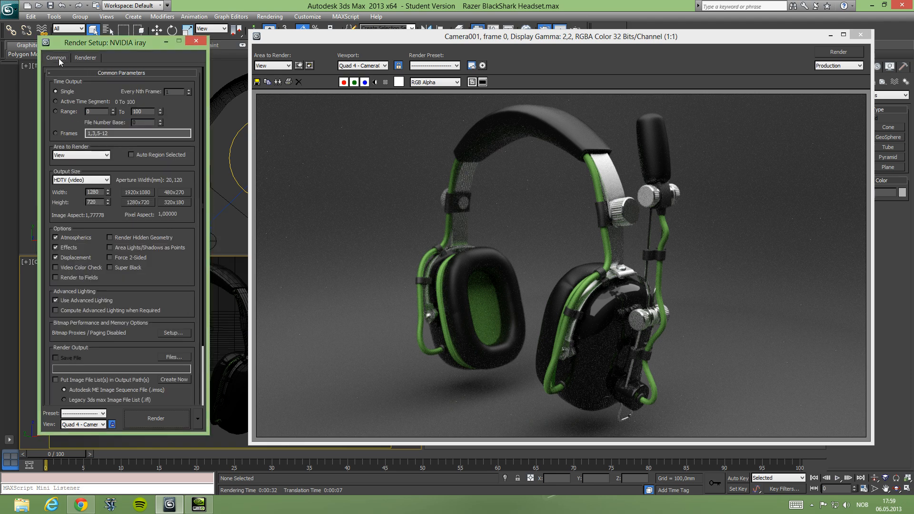
{"action": "left_click", "coordinate": [58, 100]}
{"action": "left_click", "coordinate": [84, 58]}
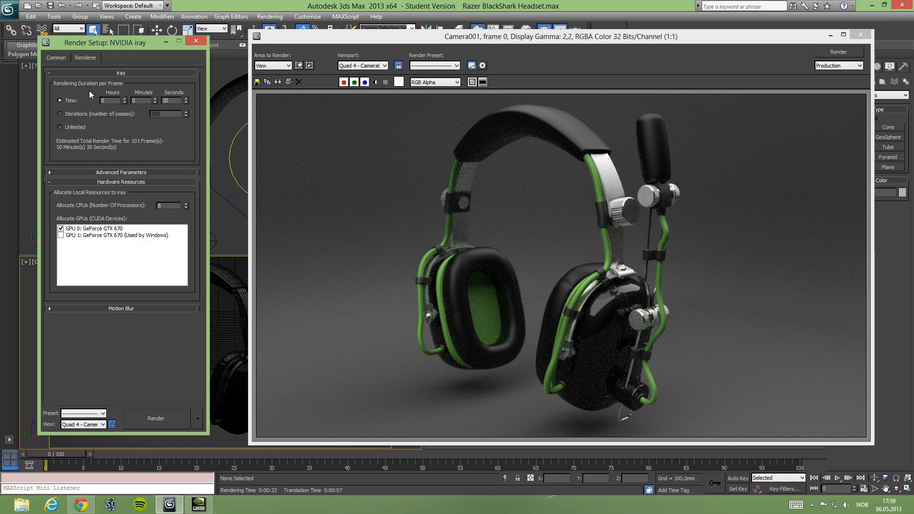
{"action": "left_click", "coordinate": [58, 59]}
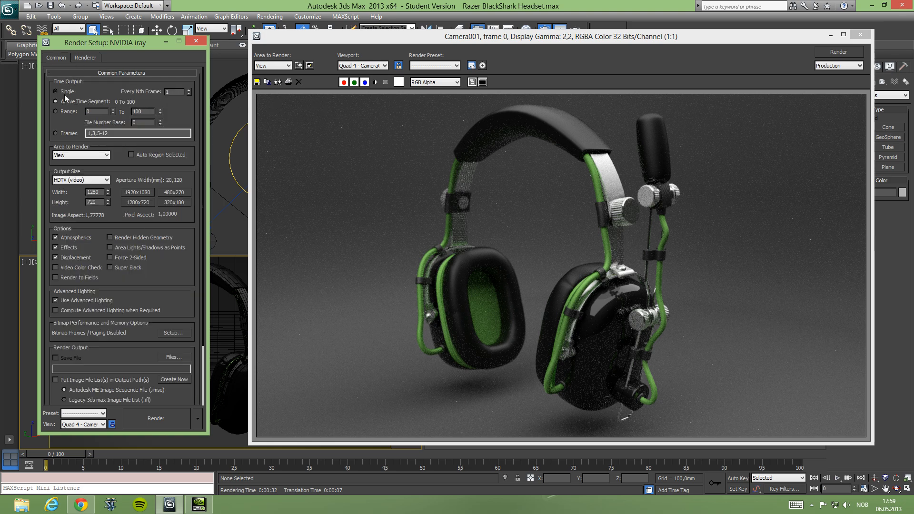
{"action": "left_click", "coordinate": [84, 57]}
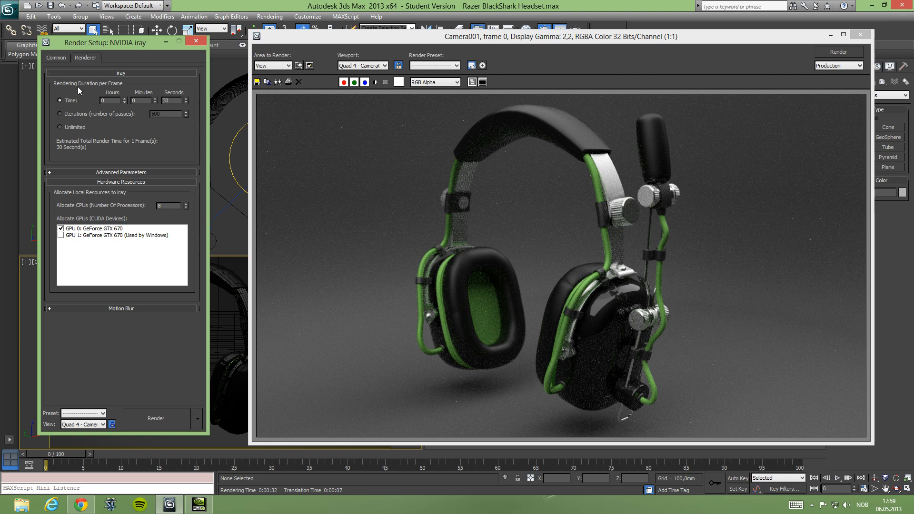
Limit iray to 200 iterations, render the headset from Camera001, and cancel the render before all passes are done.
{"action": "left_click", "coordinate": [67, 114]}
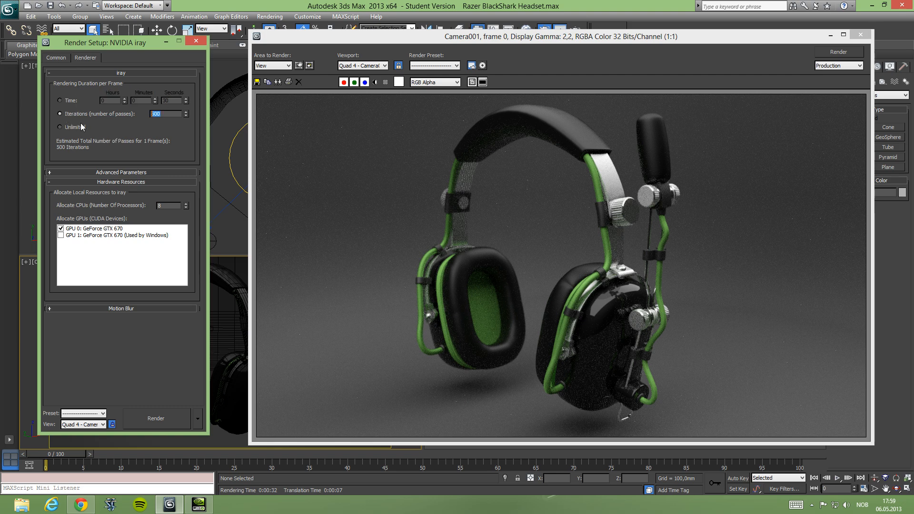
{"action": "type", "text": "200"}
{"action": "left_click", "coordinate": [173, 411]}
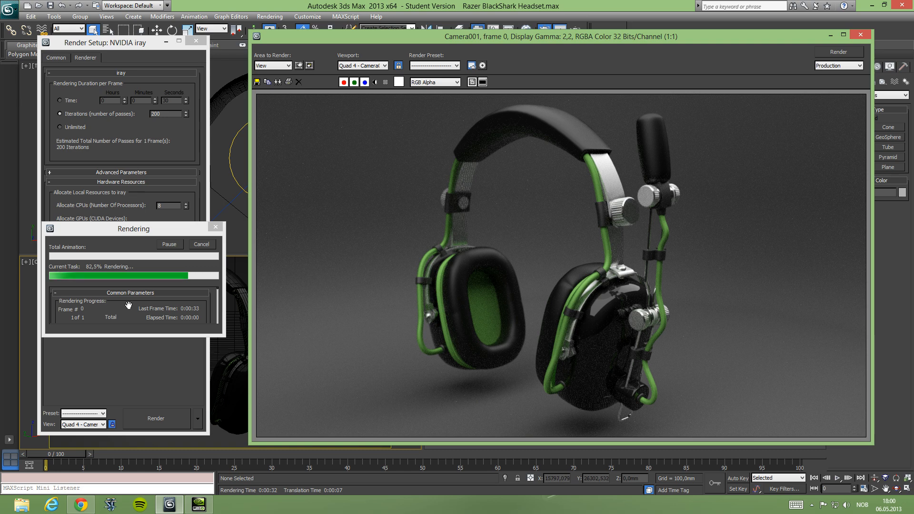
{"action": "left_click", "coordinate": [195, 245]}
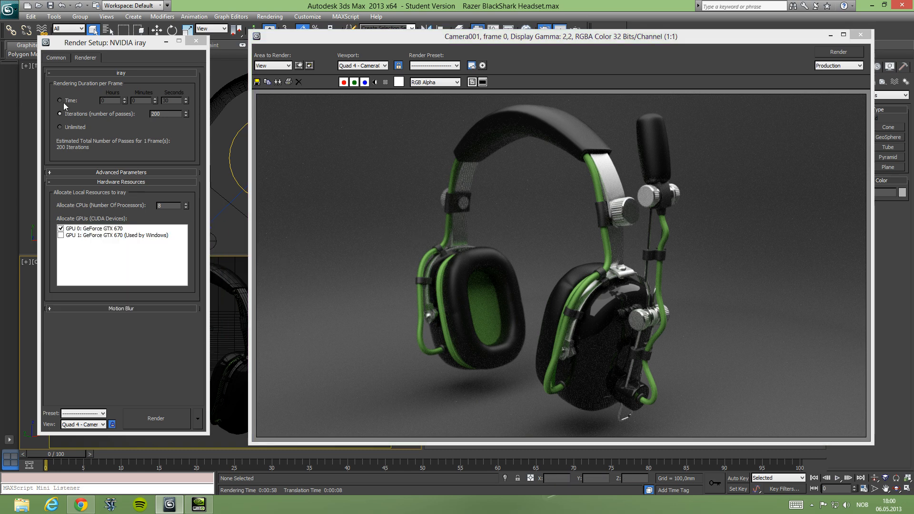
Set the iray rendering duration to Unlimited, and close the rendered frame and the render settings.
{"action": "left_click", "coordinate": [60, 127]}
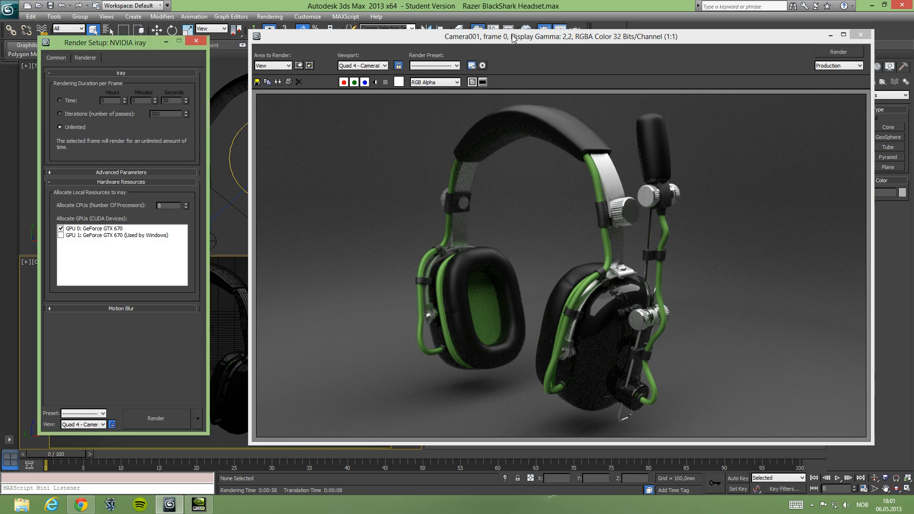
{"action": "left_click_drag", "start_coordinate": [513, 38], "coordinate": [502, 25]}
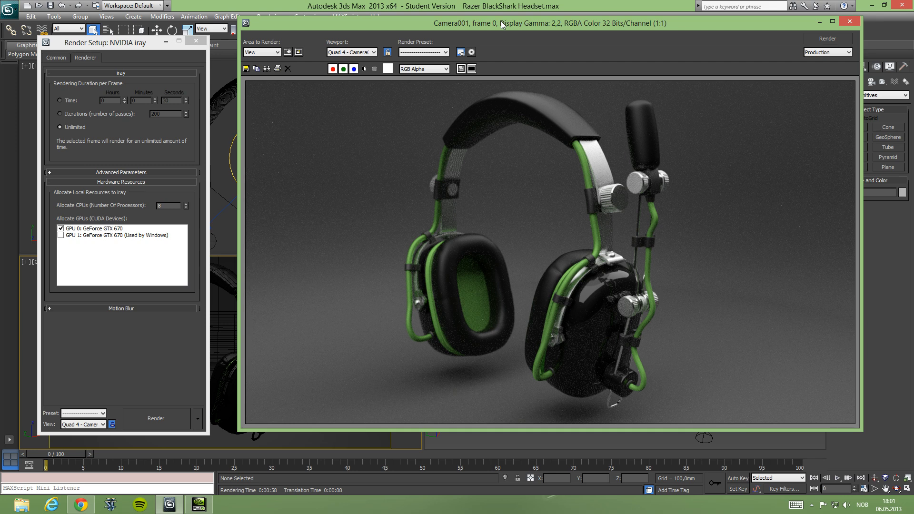
{"action": "left_click", "coordinate": [851, 23]}
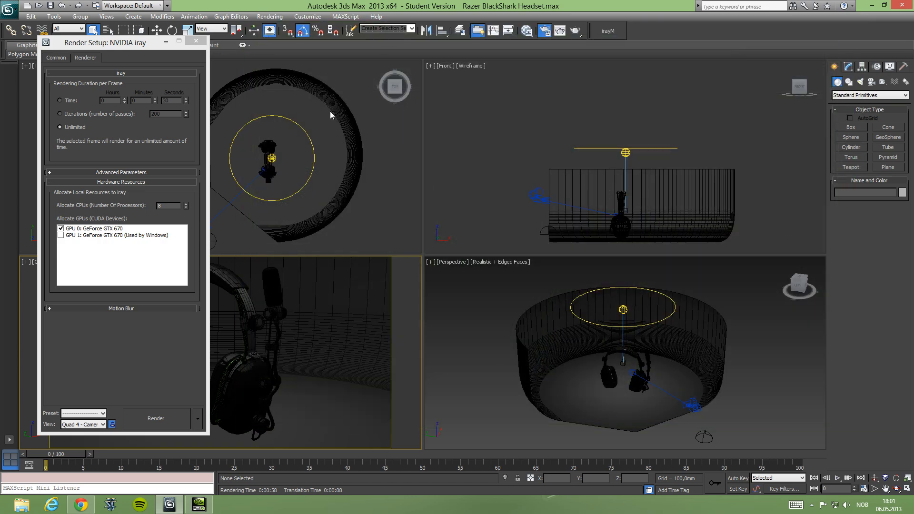
{"action": "left_click", "coordinate": [196, 41]}
Examine the studio setup in a maximized Perspective view, including the disc light above the headset, and clear the selection.
{"action": "left_click", "coordinate": [481, 333]}
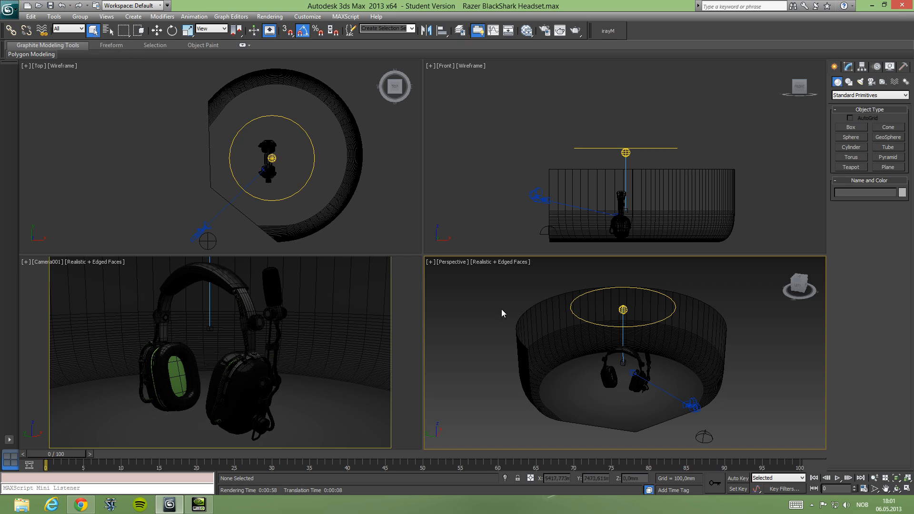
{"action": "key", "text": "alt+w"}
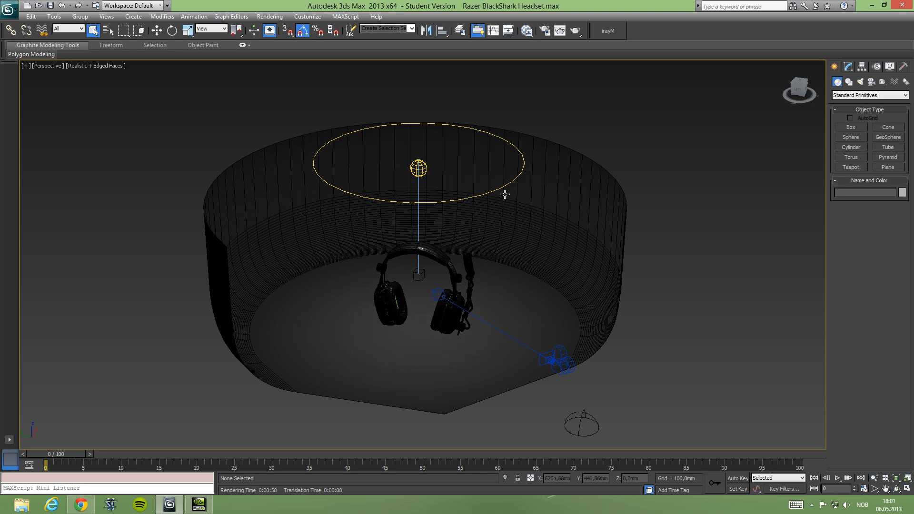
{"action": "middle_click_drag", "start_coordinate": [505, 193], "coordinate": [462, 185], "text": "alt"}
{"action": "middle_click_drag", "start_coordinate": [454, 219], "coordinate": [512, 222], "text": "alt"}
{"action": "scroll", "coordinate": [449, 208], "scroll_direction": "up", "scroll_amount": 3}
{"action": "scroll", "coordinate": [475, 216], "scroll_direction": "up", "scroll_amount": 3}
{"action": "scroll", "coordinate": [503, 198], "scroll_direction": "down", "scroll_amount": 3}
{"action": "scroll", "coordinate": [503, 225], "scroll_direction": "down", "scroll_amount": 3}
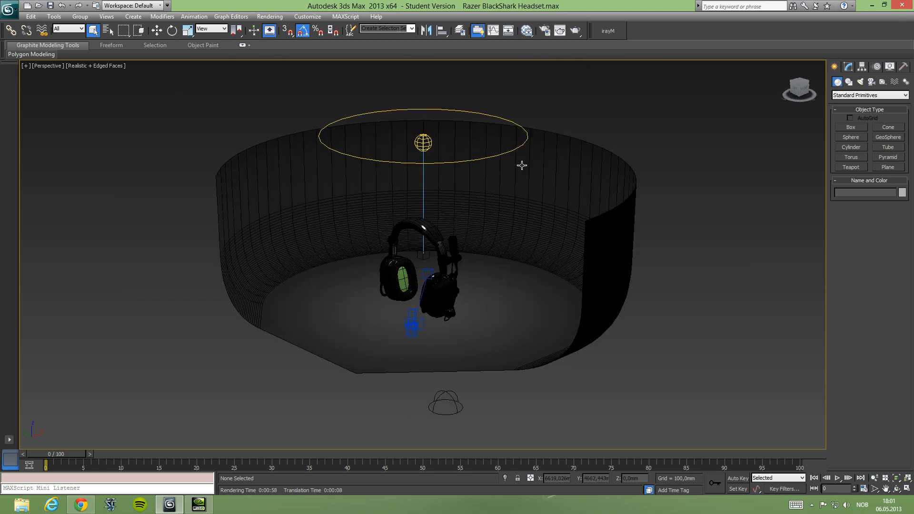
{"action": "left_click", "coordinate": [414, 143]}
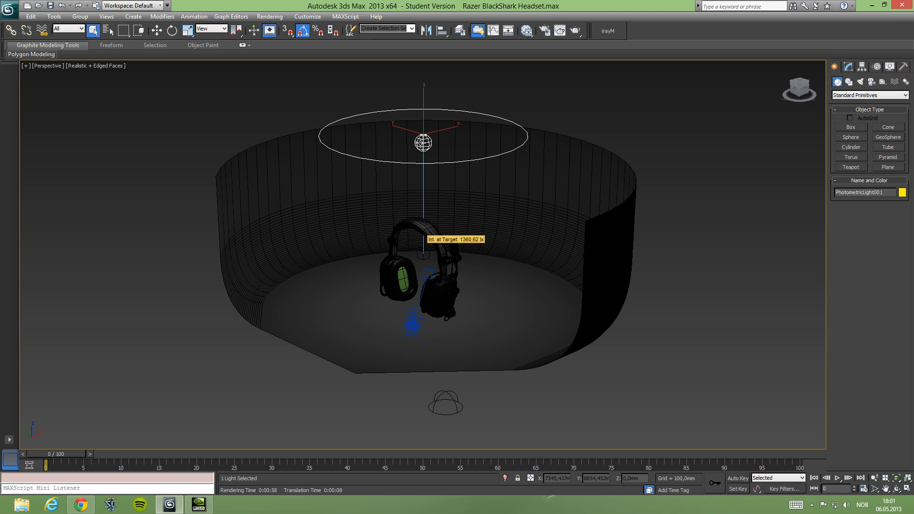
{"action": "left_click", "coordinate": [570, 117]}
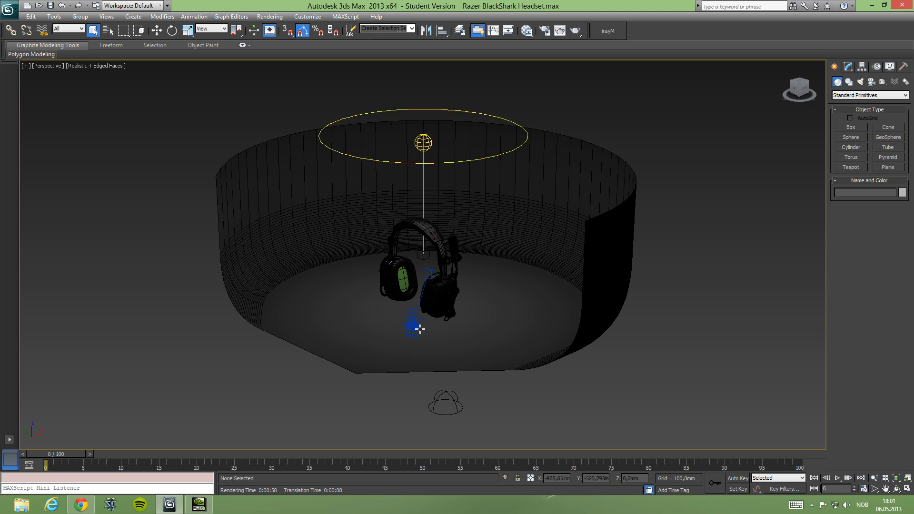
Reset to an empty, untitled scene.
{"action": "left_click", "coordinate": [9, 8]}
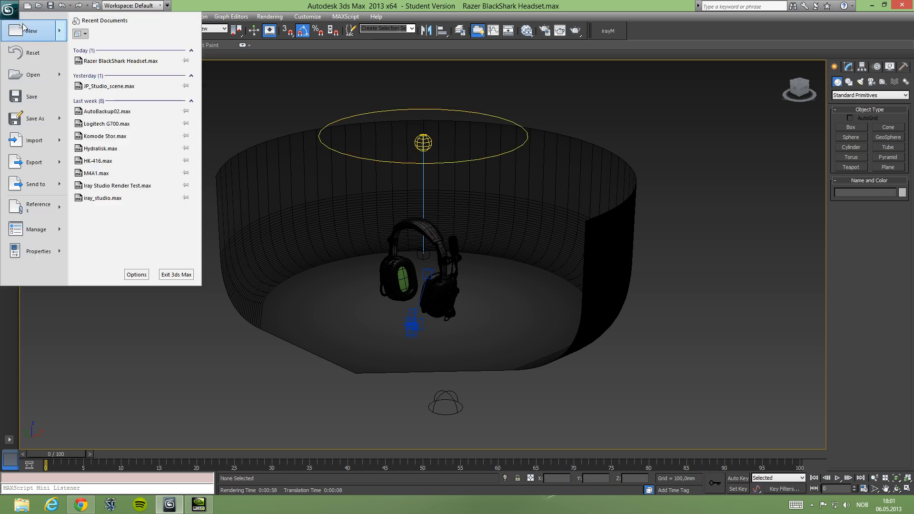
{"action": "left_click", "coordinate": [28, 36]}
{"action": "left_click", "coordinate": [465, 285]}
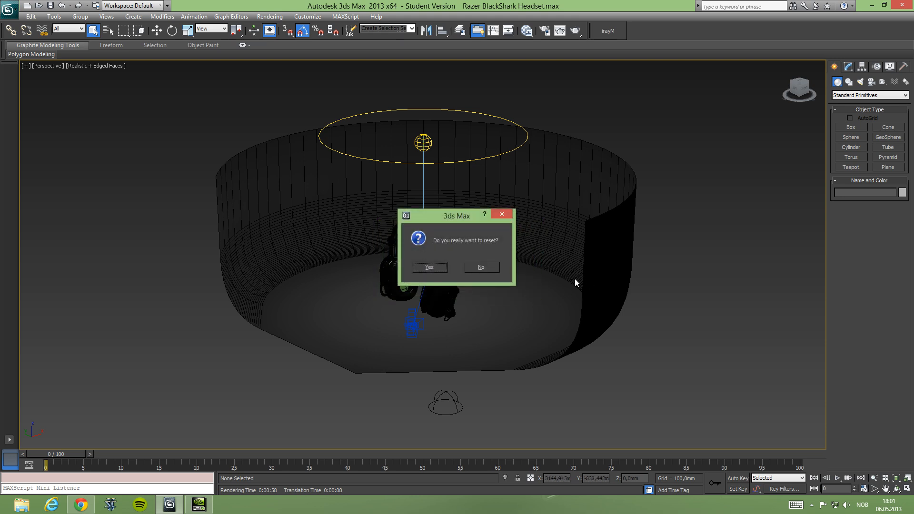
{"action": "left_click", "coordinate": [446, 267]}
Create a plane about 2496 mm long and 1365 mm wide with 1 length segment and 1 width segment.
{"action": "left_click", "coordinate": [888, 168]}
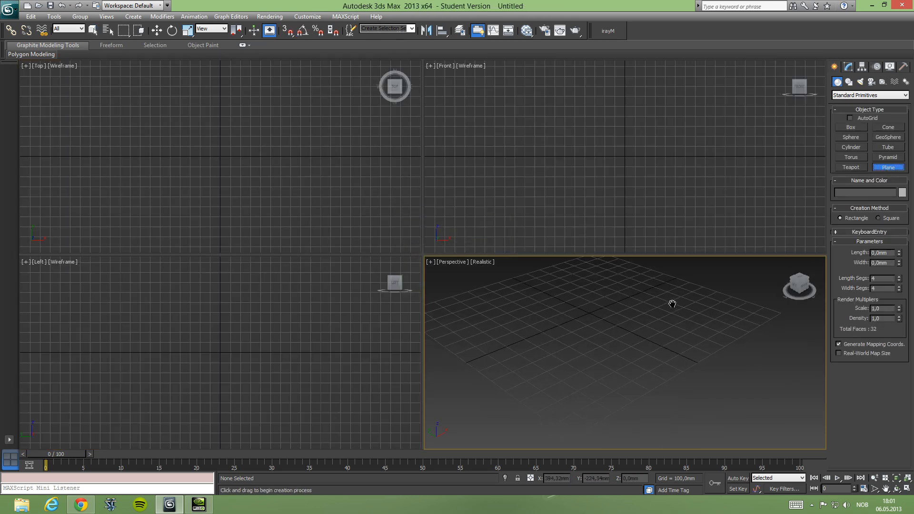
{"action": "left_click_drag", "start_coordinate": [706, 341], "coordinate": [485, 312]}
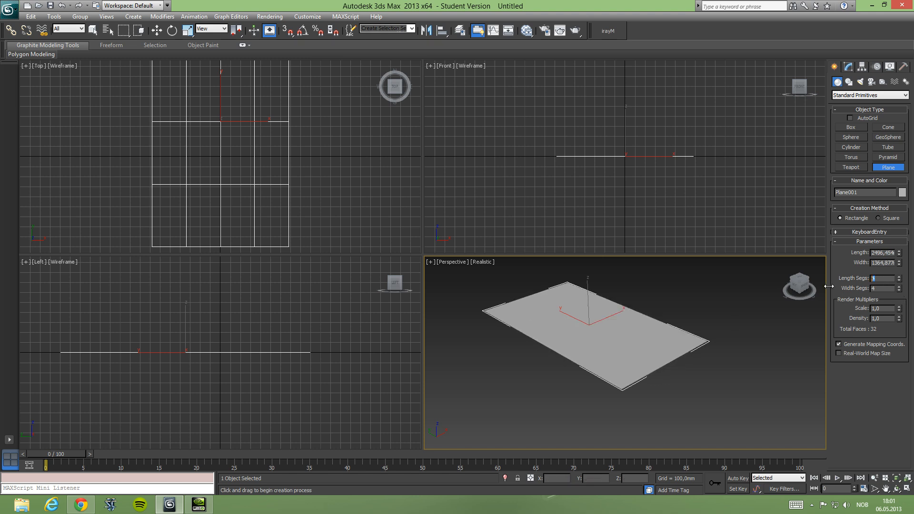
{"action": "left_click", "coordinate": [883, 288]}
{"action": "type", "text": "1"}
{"action": "left_click_drag", "start_coordinate": [884, 290], "coordinate": [843, 306]}
{"action": "type", "text": "1"}
{"action": "key", "text": "Return"}
{"action": "right_click", "coordinate": [467, 298]}
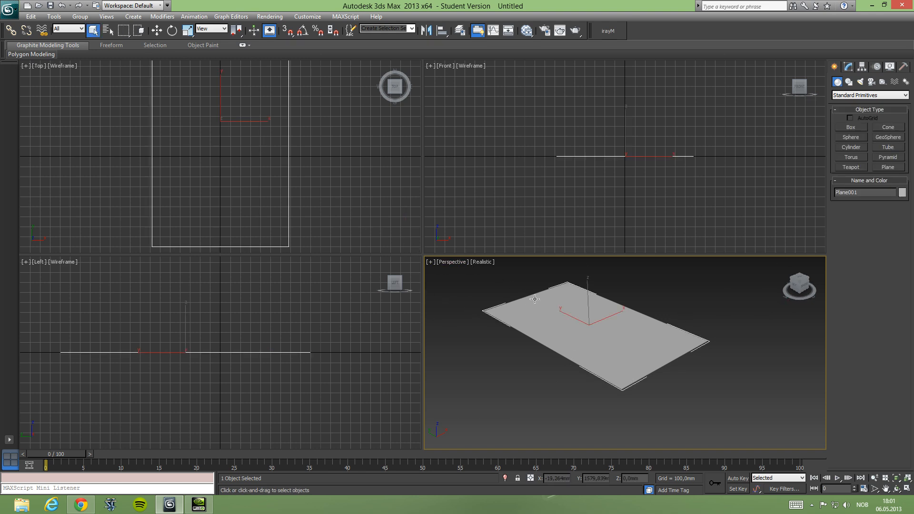
Hide the selection brackets, display edged faces in the Perspective view, and convert the plane to an Editable Poly.
{"action": "key", "text": "j"}
{"action": "key", "text": "F4"}
{"action": "right_click", "coordinate": [516, 372]}
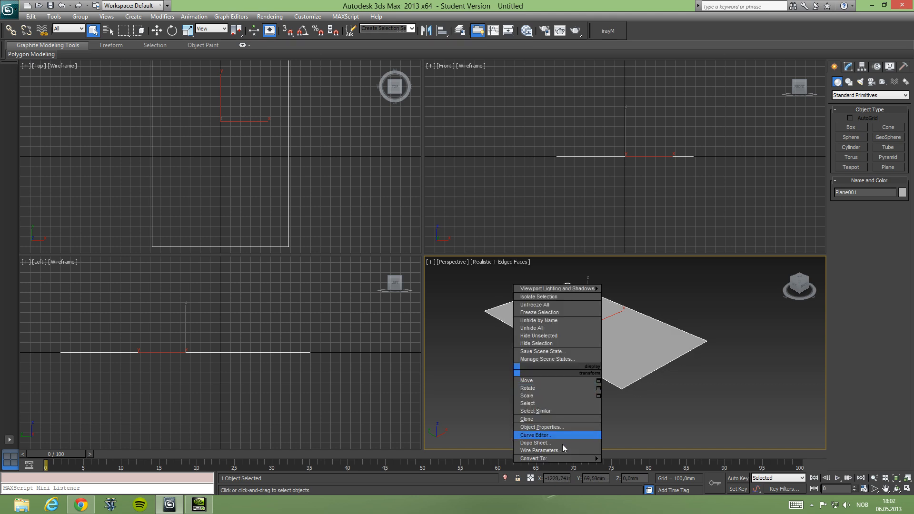
{"action": "mouse_move", "coordinate": [583, 462]}
{"action": "left_click", "coordinate": [640, 469]}
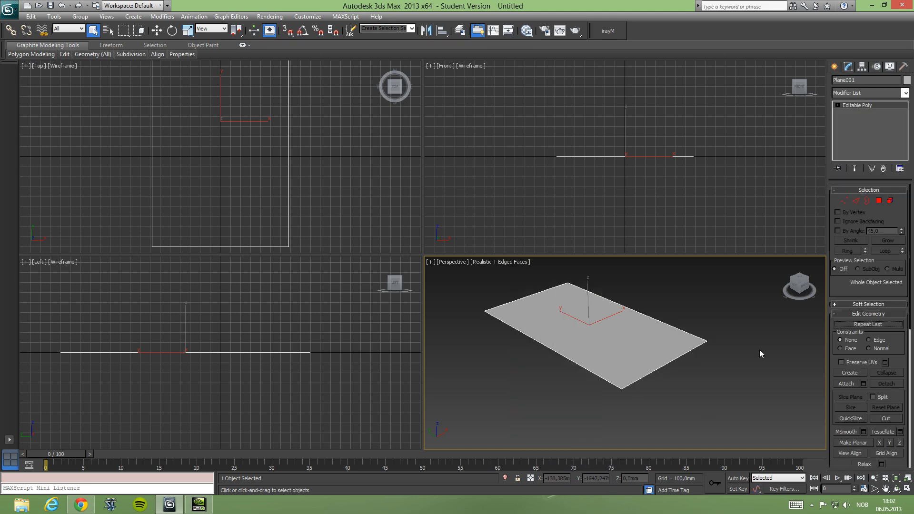
Extend the plane's far short edge straight up into a back wall about 1104 mm high.
{"action": "left_click", "coordinate": [856, 201]}
{"action": "key", "text": "alt+w"}
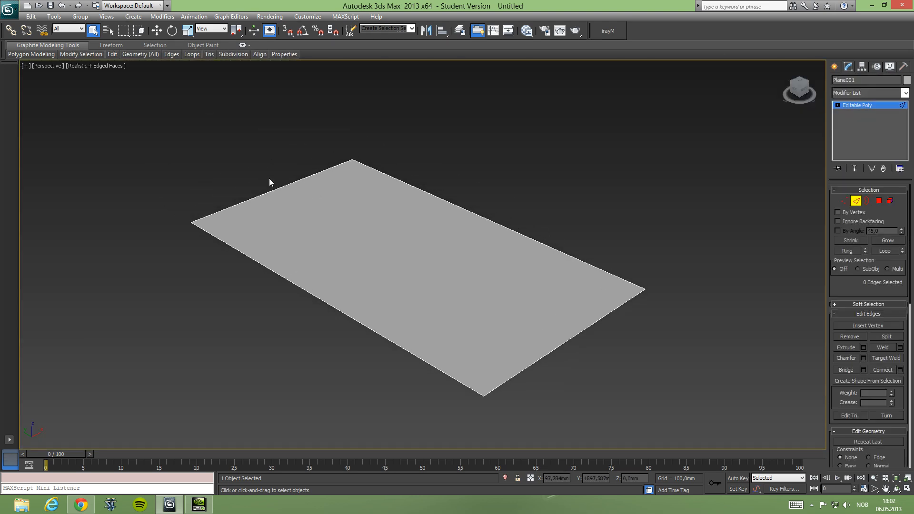
{"action": "left_click", "coordinate": [270, 183]}
{"action": "key", "text": "w"}
{"action": "left_click_drag", "start_coordinate": [274, 166], "coordinate": [250, 8], "text": "shift"}
{"action": "middle_click_drag", "start_coordinate": [347, 188], "coordinate": [401, 233]}
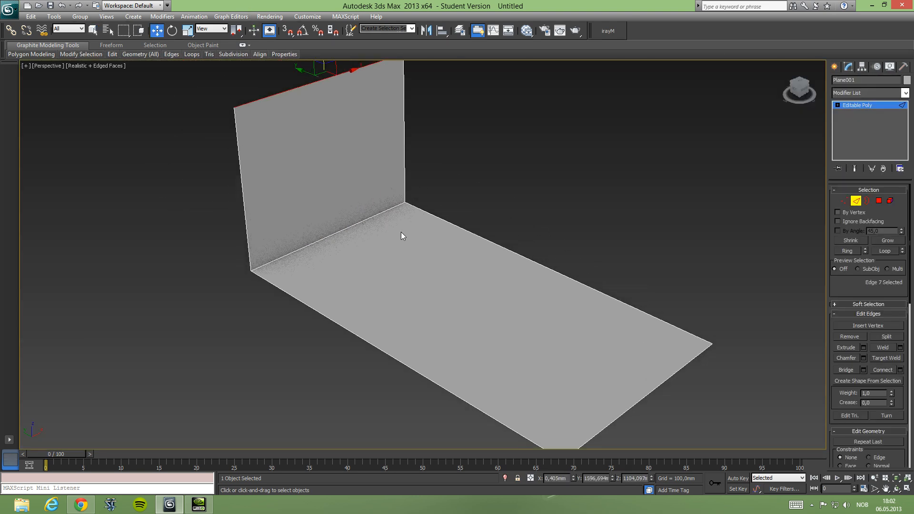
Chamfer the edge between the floor and the back wall with a large amount and many segments for a smooth curve.
{"action": "left_click", "coordinate": [333, 237]}
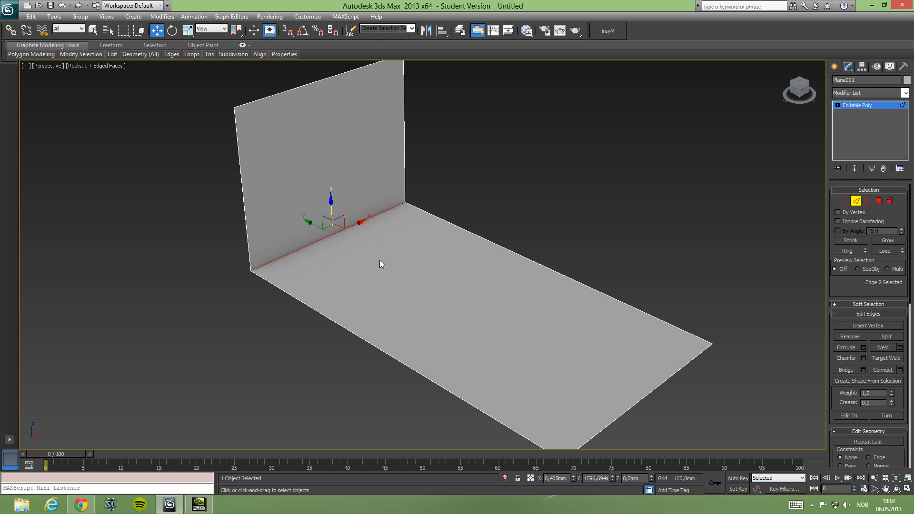
{"action": "left_click", "coordinate": [863, 358]}
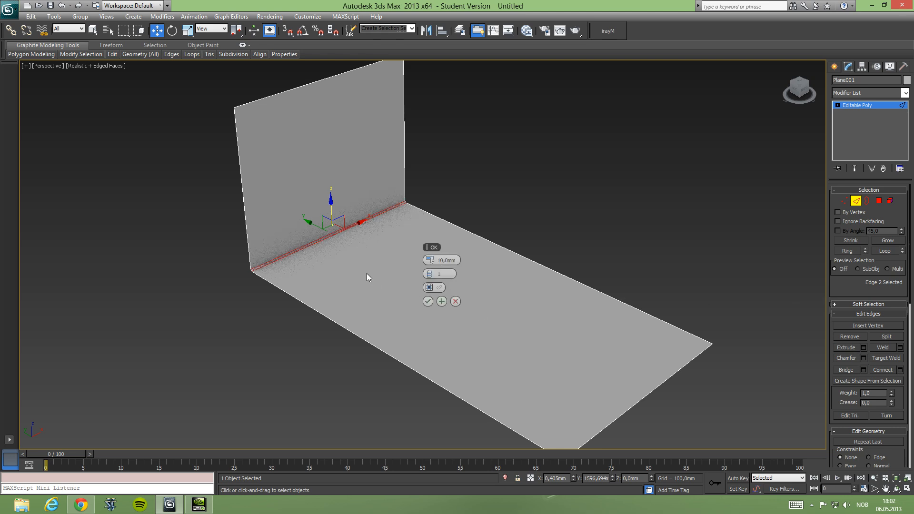
{"action": "left_click_drag", "start_coordinate": [440, 261], "coordinate": [566, 219]}
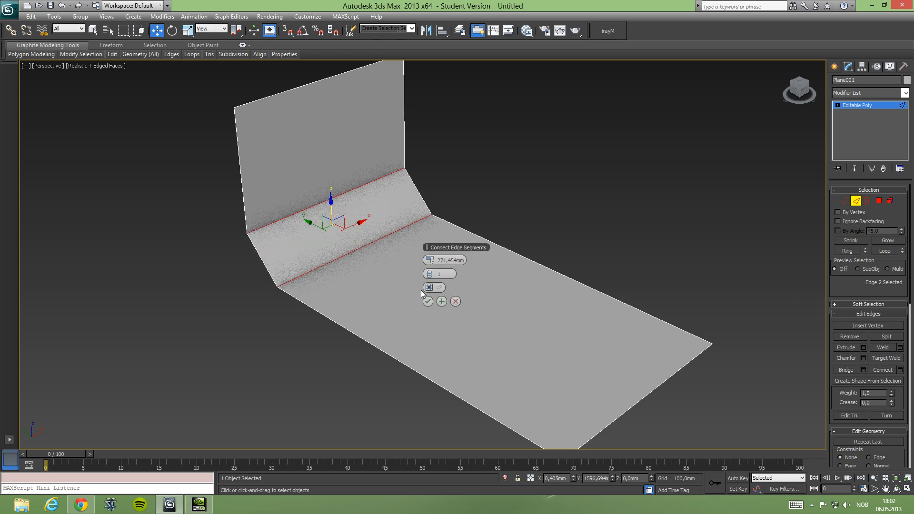
{"action": "left_click_drag", "start_coordinate": [431, 274], "coordinate": [593, 233]}
{"action": "left_click_drag", "start_coordinate": [429, 261], "coordinate": [475, 277]}
{"action": "left_click", "coordinate": [427, 303]}
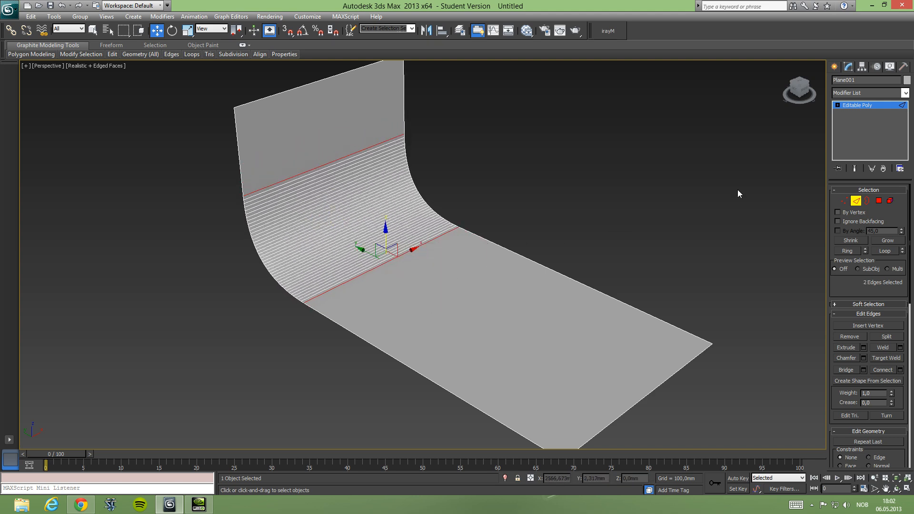
Leave edge editing on the curved backdrop and turn on 3D snapping.
{"action": "key", "text": "q"}
{"action": "left_click", "coordinate": [856, 201]}
{"action": "key", "text": "s"}
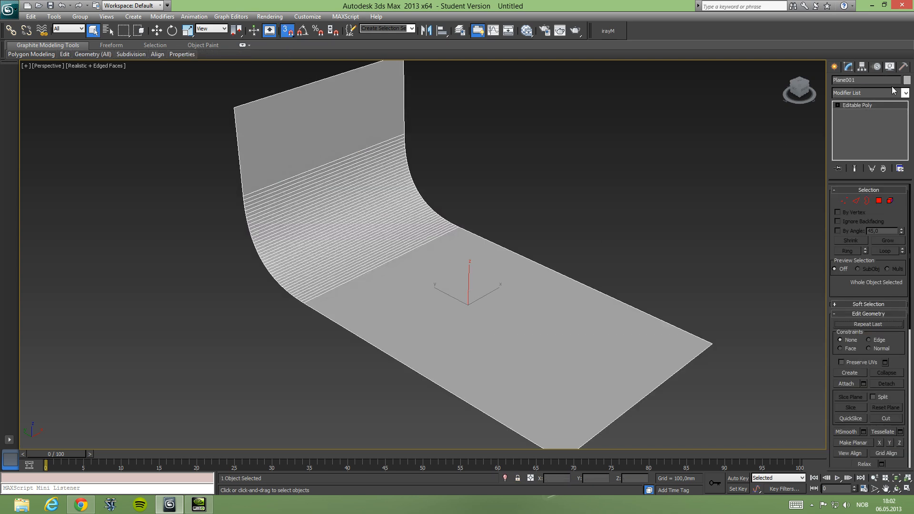
Apply a Smooth modifier with Auto Smooth enabled to the curved backdrop and convert it back to an Editable Poly.
{"action": "left_click", "coordinate": [905, 97]}
{"action": "scroll", "coordinate": [890, 228], "scroll_direction": "down", "scroll_amount": 3}
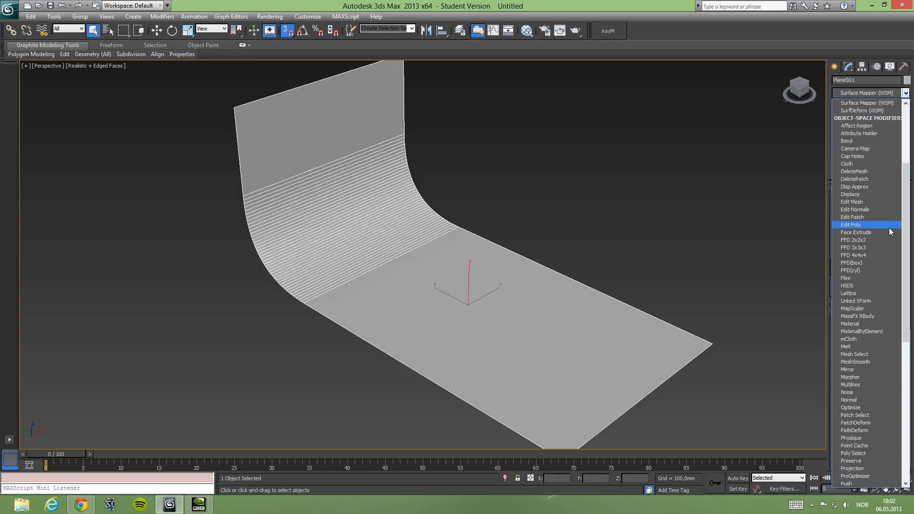
{"action": "scroll", "coordinate": [890, 228], "scroll_direction": "down", "scroll_amount": 10}
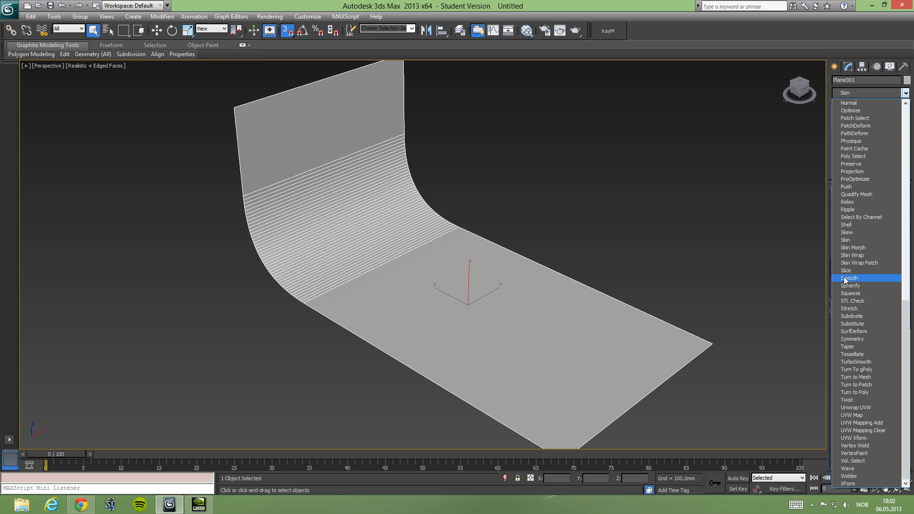
{"action": "left_click", "coordinate": [889, 273]}
{"action": "left_click", "coordinate": [838, 201]}
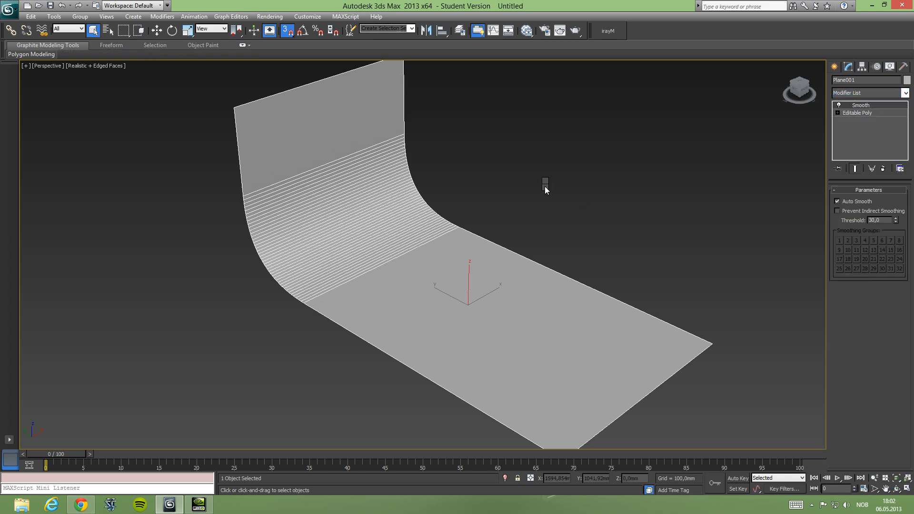
{"action": "right_click", "coordinate": [545, 184]}
{"action": "mouse_move", "coordinate": [603, 274]}
{"action": "left_click", "coordinate": [661, 281]}
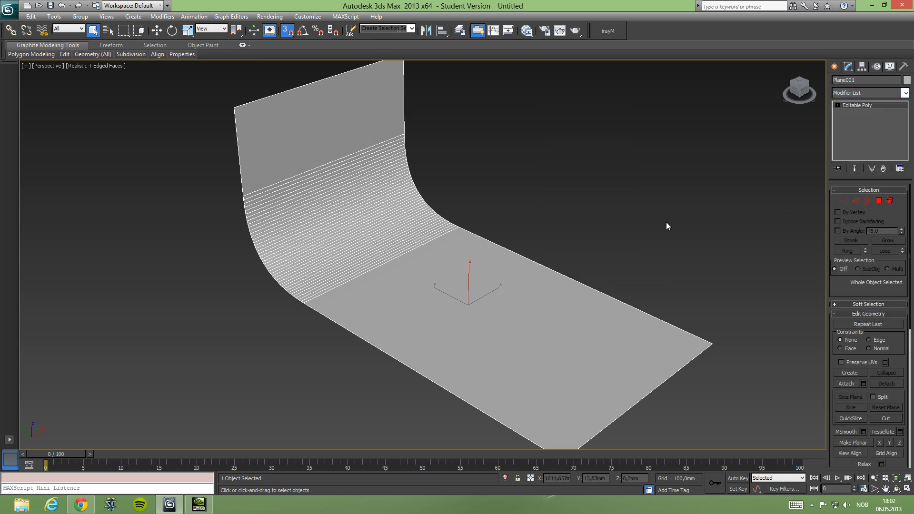
Turn off 3D snapping and show all four viewports with the backdrop selected.
{"action": "left_click", "coordinate": [144, 96]}
{"action": "left_click", "coordinate": [287, 31]}
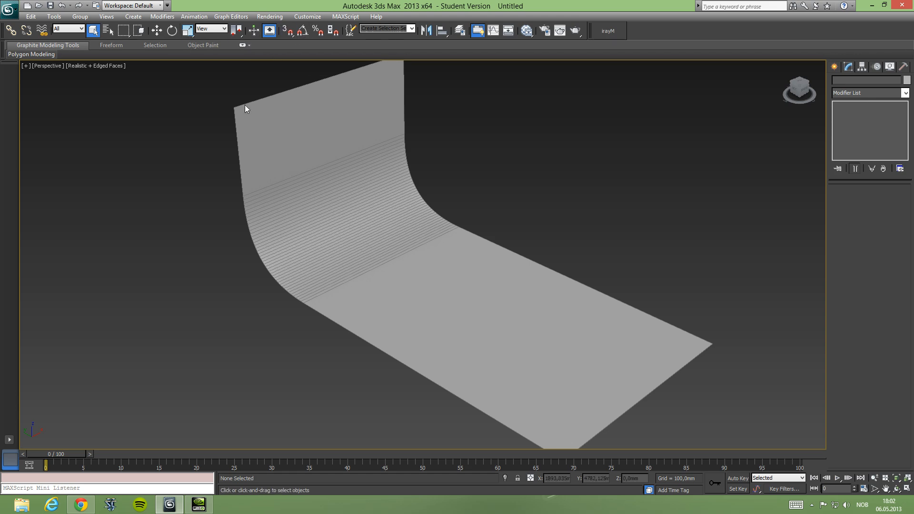
{"action": "left_click", "coordinate": [485, 333]}
{"action": "key", "text": "alt+w"}
{"action": "key", "text": "alt+w"}
{"action": "key", "text": "alt+w"}
{"action": "key", "text": "alt+w"}
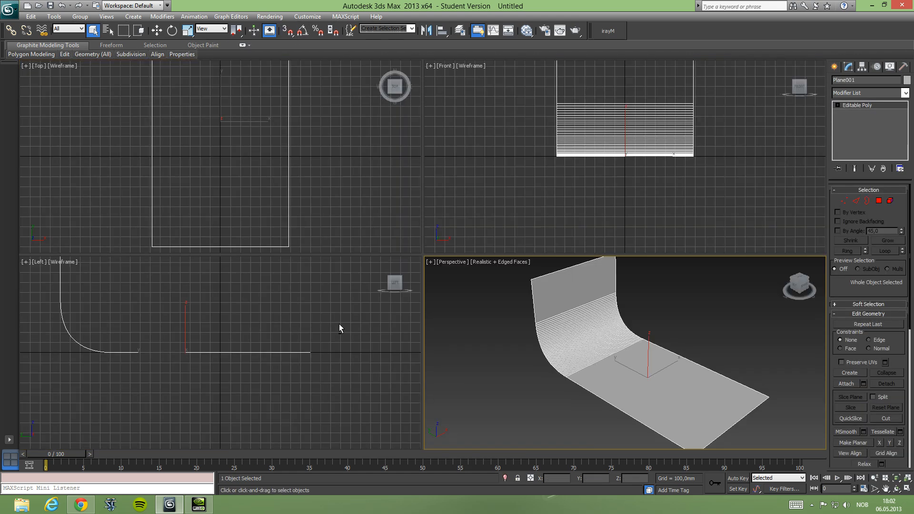
{"action": "key", "text": "alt+w"}
Create a target camera in the Top view from the backdrop's open front end toward its curve, with a target distance of about 1854 mm.
{"action": "scroll", "coordinate": [309, 186], "scroll_direction": "down", "scroll_amount": 5}
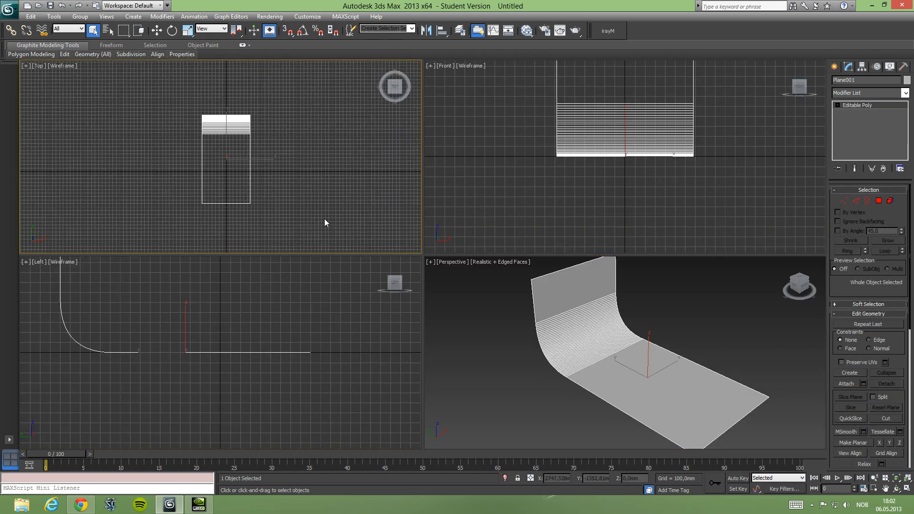
{"action": "middle_click_drag", "start_coordinate": [329, 194], "coordinate": [357, 177]}
{"action": "left_click", "coordinate": [834, 67]}
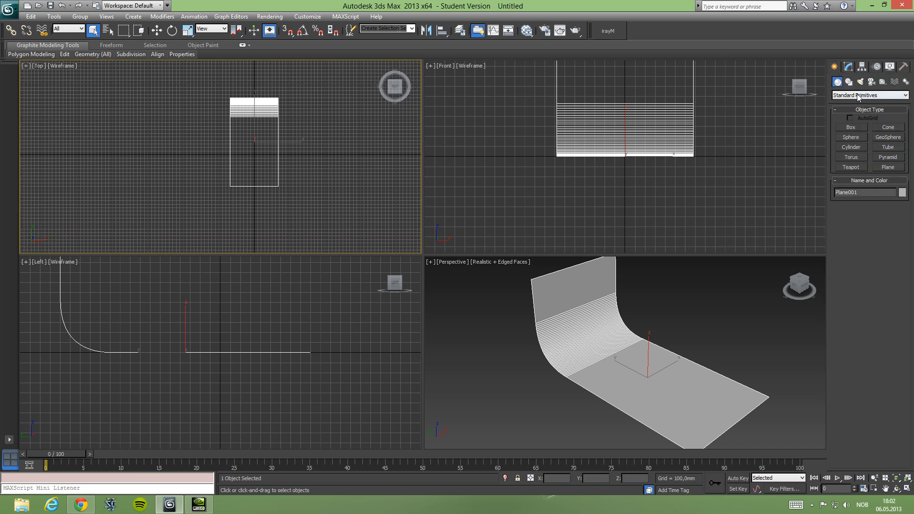
{"action": "left_click", "coordinate": [870, 83]}
{"action": "left_click", "coordinate": [851, 127]}
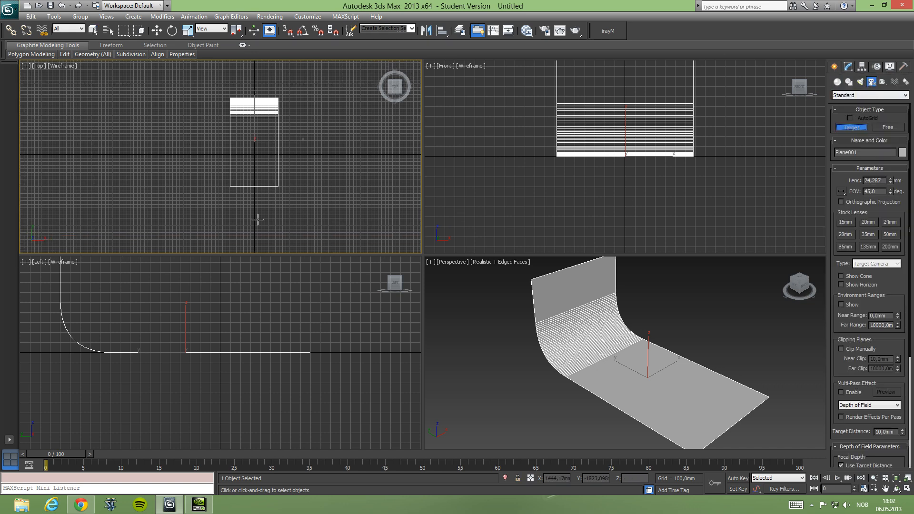
{"action": "left_click_drag", "start_coordinate": [248, 191], "coordinate": [249, 131]}
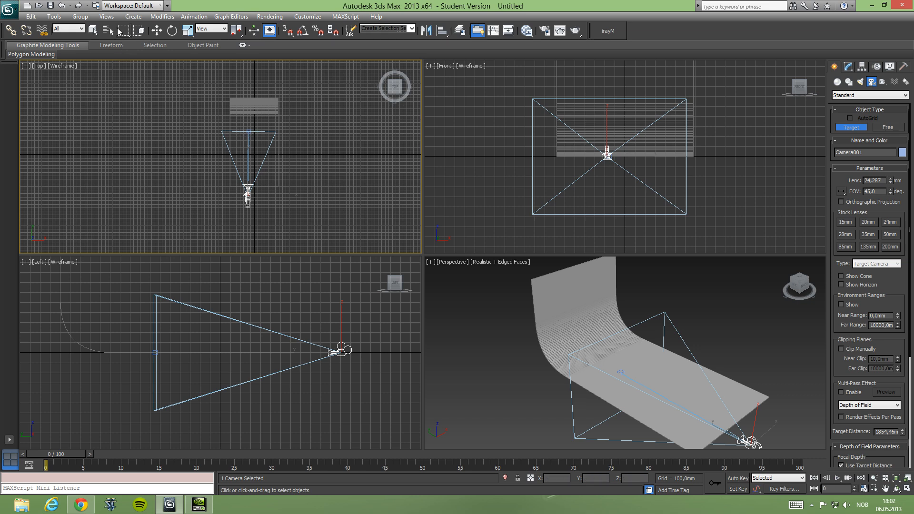
Move the camera away from the backdrop to about Y -2089 mm and give it the 50 mm stock lens.
{"action": "left_click", "coordinate": [93, 30]}
{"action": "key", "text": "w"}
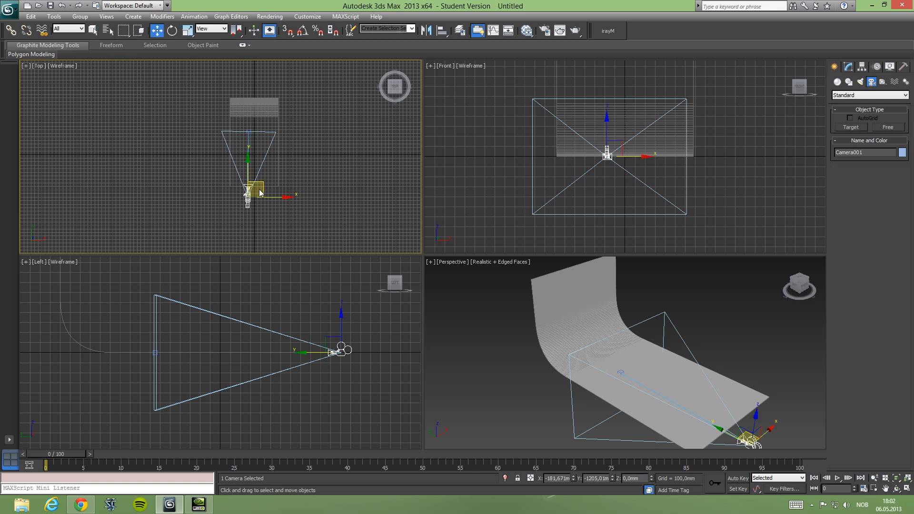
{"action": "left_click", "coordinate": [259, 187]}
{"action": "left_click", "coordinate": [249, 199]}
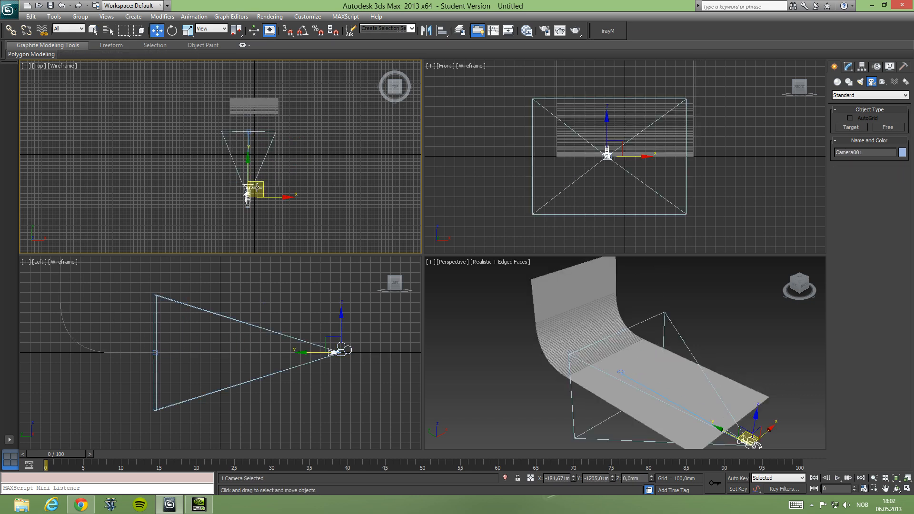
{"action": "left_click_drag", "start_coordinate": [261, 193], "coordinate": [260, 218]}
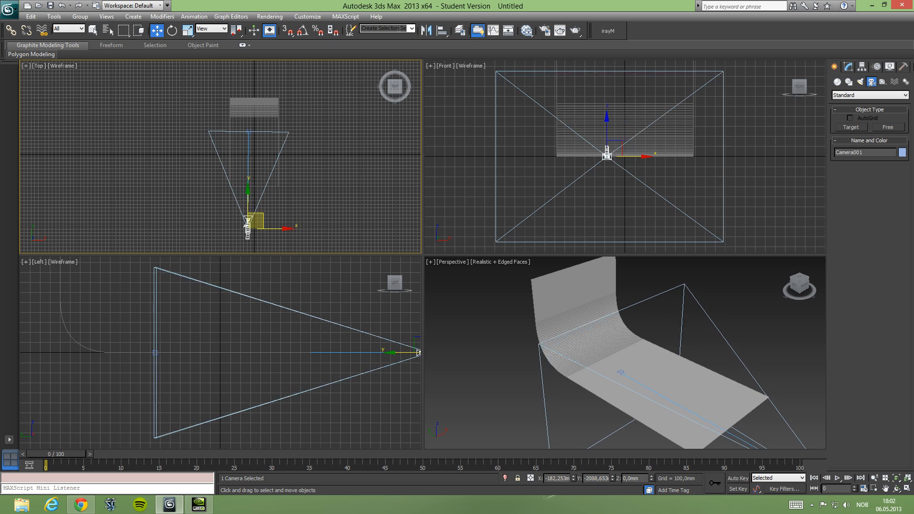
{"action": "left_click", "coordinate": [848, 67]}
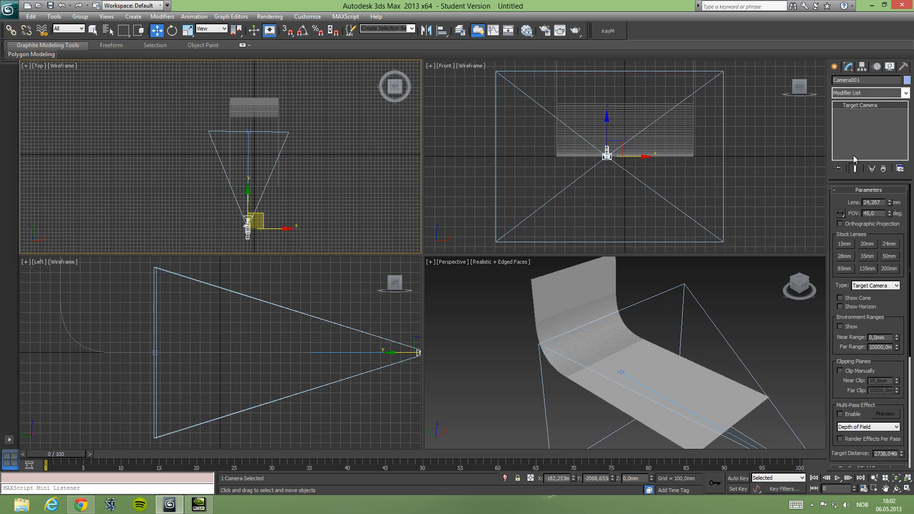
{"action": "left_click", "coordinate": [888, 256]}
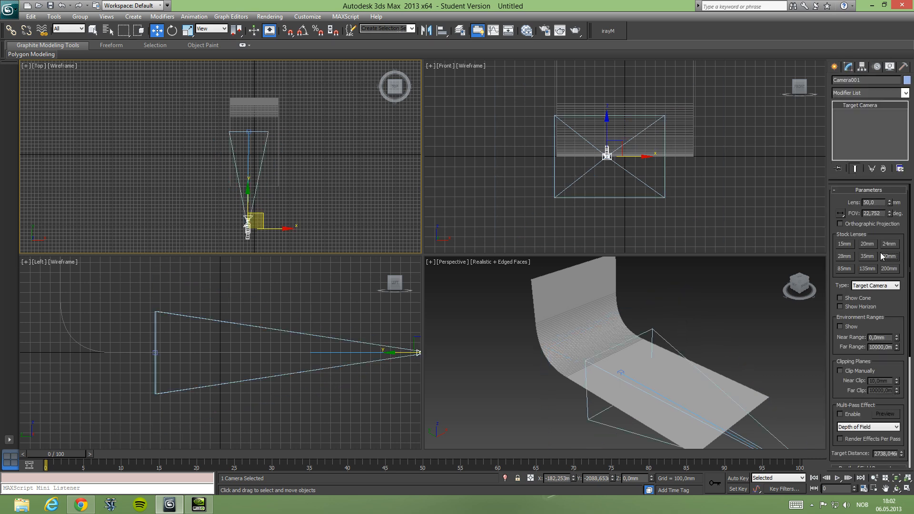
Align the camera target and the camera with the backdrop's centre line in the Top view, the camera at about X -22 mm.
{"action": "left_click", "coordinate": [246, 129]}
{"action": "left_click_drag", "start_coordinate": [279, 132], "coordinate": [285, 132]}
{"action": "left_click", "coordinate": [248, 227]}
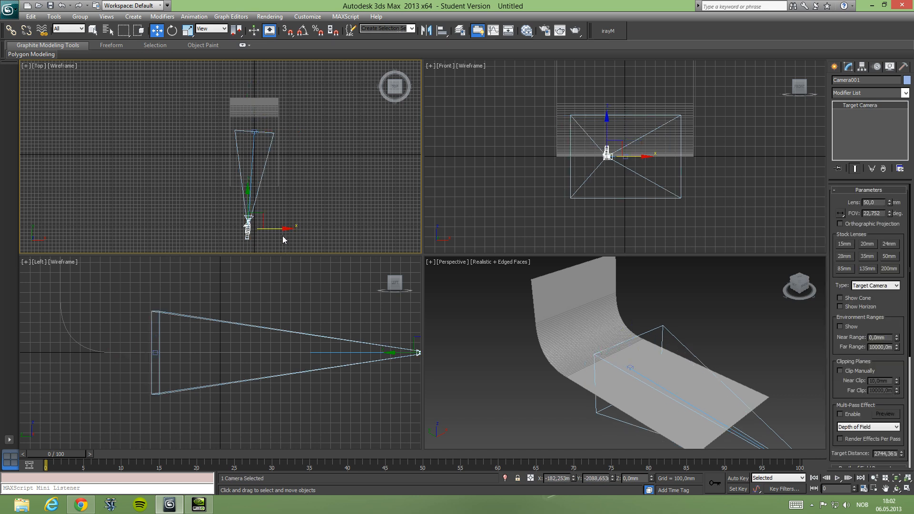
{"action": "left_click_drag", "start_coordinate": [280, 229], "coordinate": [284, 229]}
Select the camera together with its target and raise both about 361 mm above the floor.
{"action": "left_click", "coordinate": [254, 132], "text": "ctrl"}
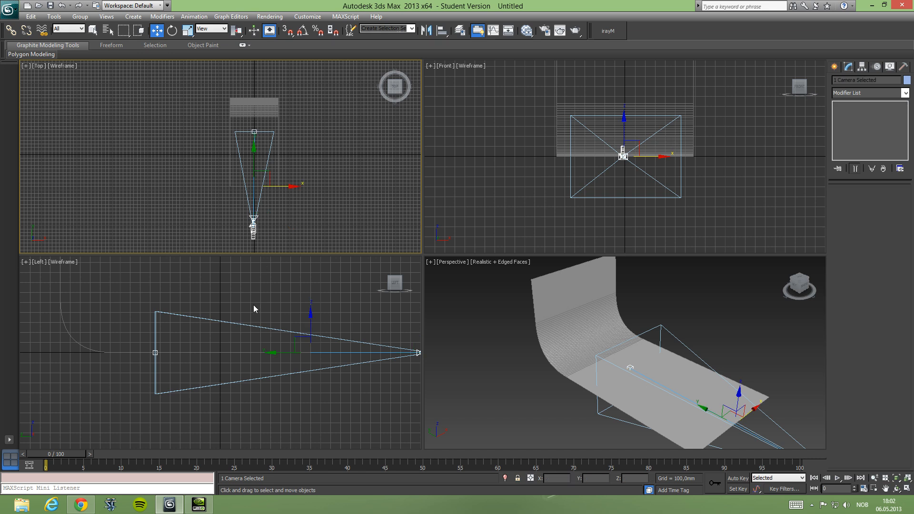
{"action": "right_click", "coordinate": [309, 333]}
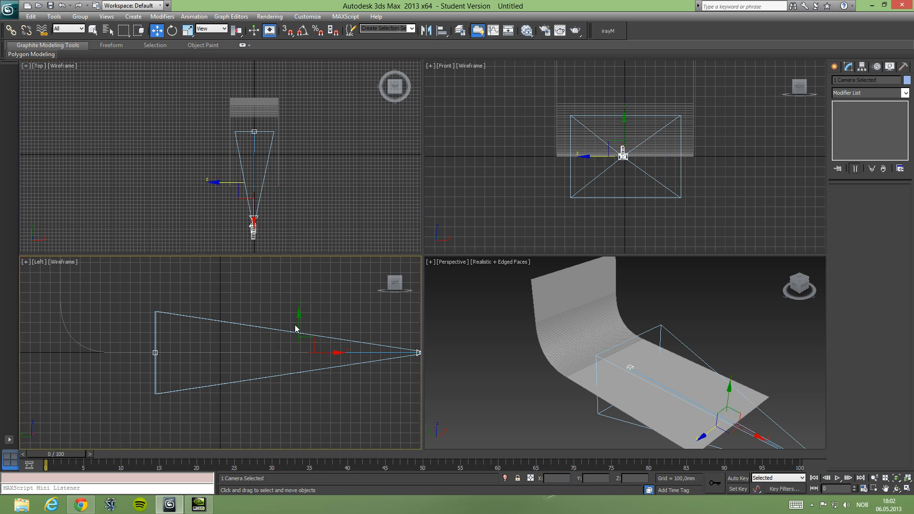
{"action": "left_click_drag", "start_coordinate": [298, 328], "coordinate": [299, 289]}
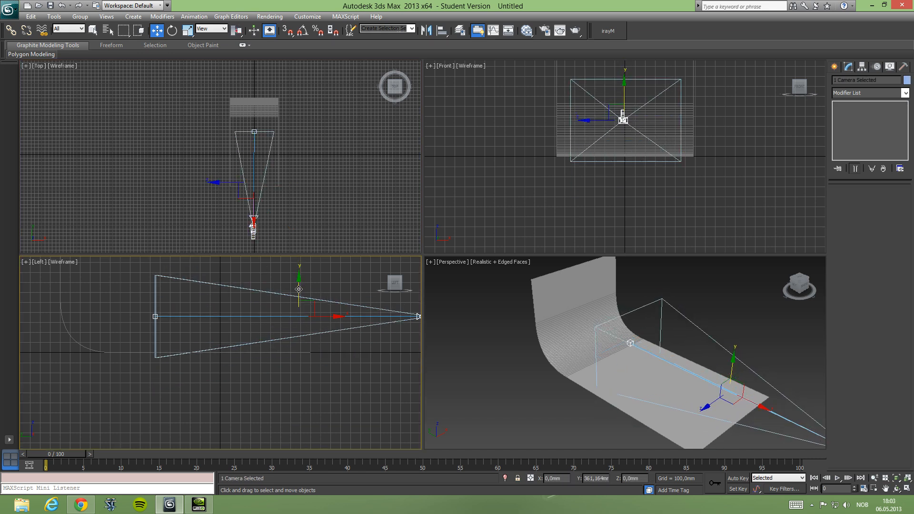
Move the camera back and up to about Y -2563 mm, Z 737 mm, then bring its target forward to about Y 44 mm and slightly lower.
{"action": "scroll", "coordinate": [233, 321], "scroll_direction": "down", "scroll_amount": 2}
{"action": "left_click", "coordinate": [365, 327]}
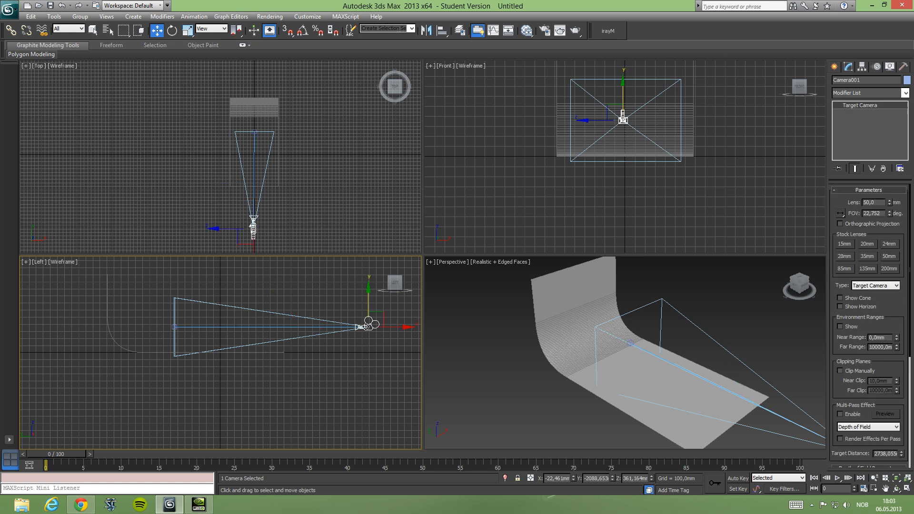
{"action": "left_click_drag", "start_coordinate": [366, 327], "coordinate": [400, 299]}
{"action": "left_click", "coordinate": [215, 333]}
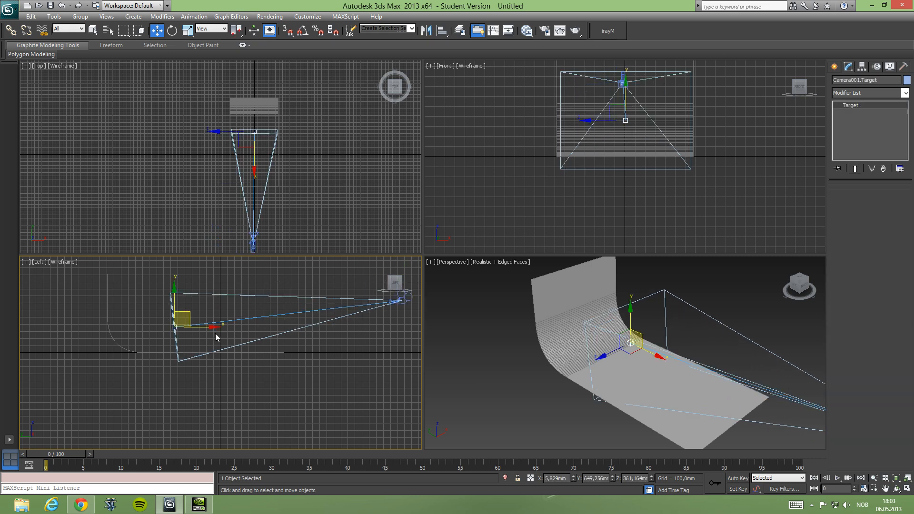
{"action": "left_click_drag", "start_coordinate": [215, 333], "coordinate": [258, 333]}
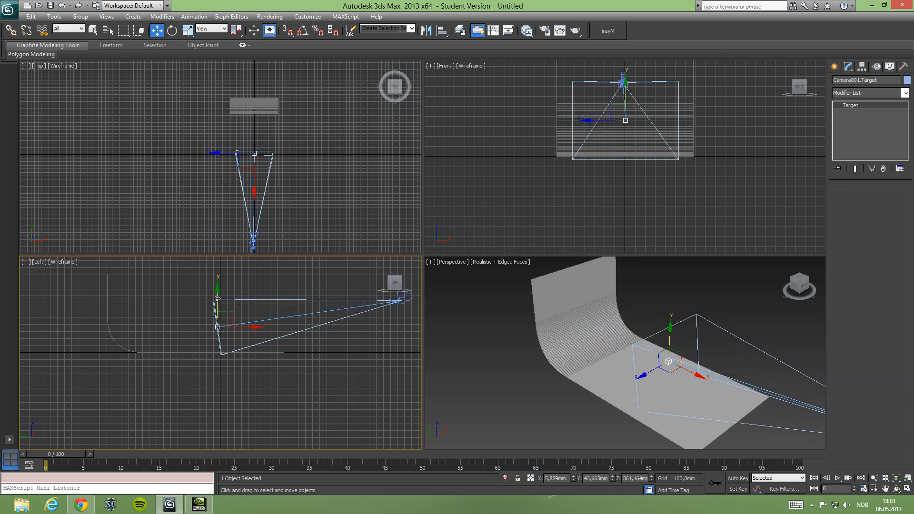
Switch the Left viewport to the camera's view and show safe frames in it.
{"action": "left_click", "coordinate": [273, 404]}
{"action": "key", "text": "c"}
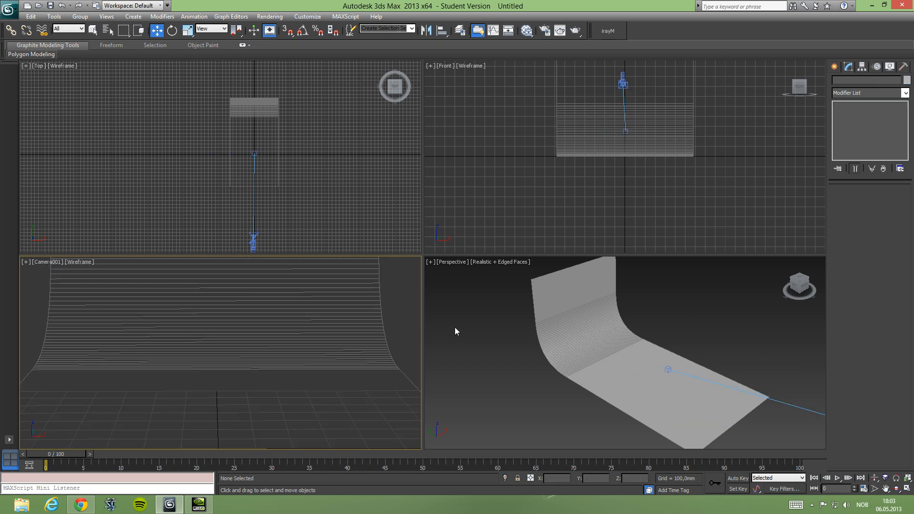
{"action": "left_click", "coordinate": [55, 264]}
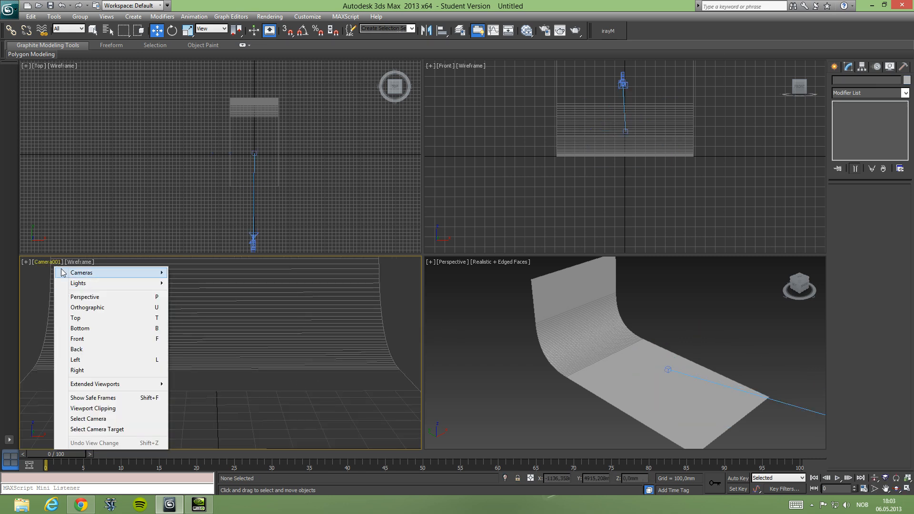
{"action": "left_click", "coordinate": [95, 398]}
Set the render output size to the HDTV (video) preset at 1280x720 and minimize the render setup.
{"action": "key", "text": "F10"}
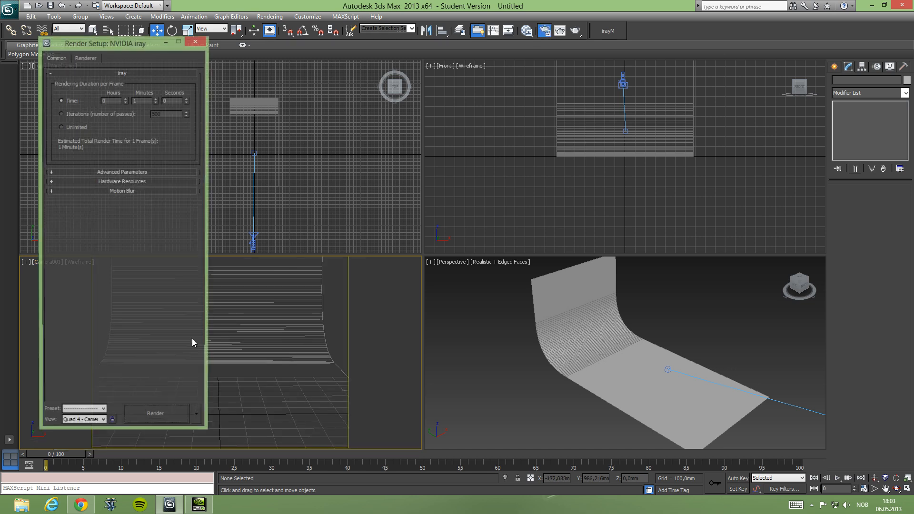
{"action": "left_click", "coordinate": [95, 180]}
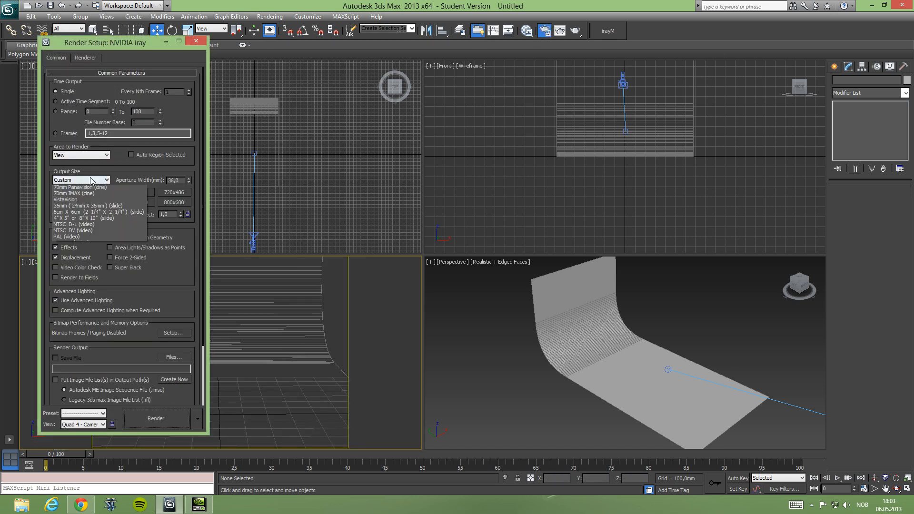
{"action": "left_click", "coordinate": [78, 301]}
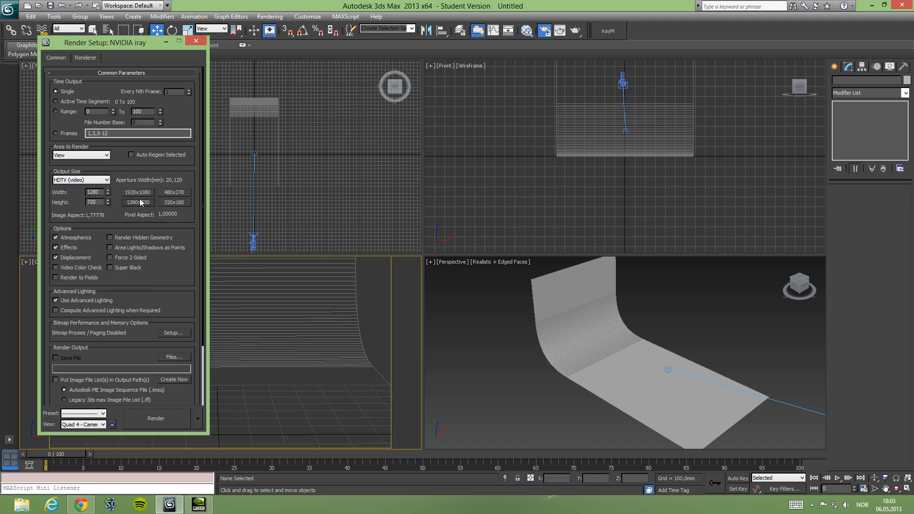
{"action": "left_click", "coordinate": [166, 42]}
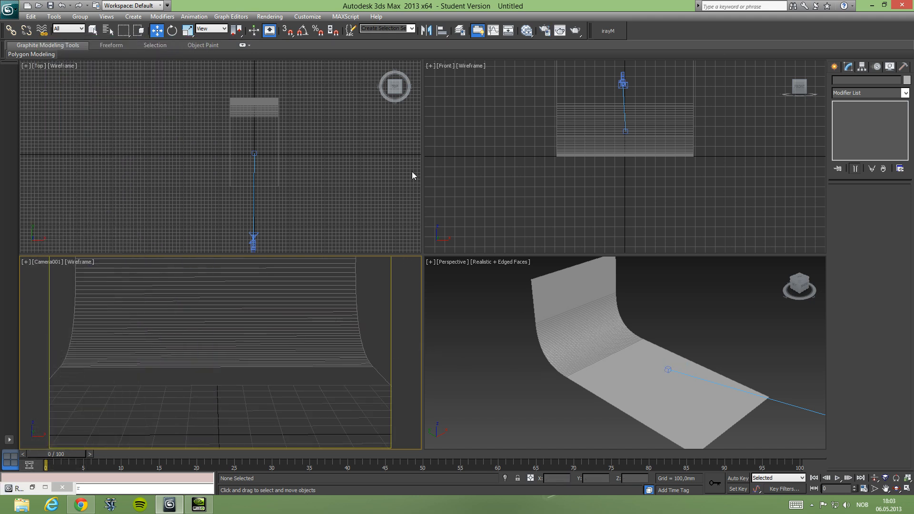
Lower the camera to about Z 426 mm and hide the grid in the camera view.
{"action": "left_click", "coordinate": [620, 81]}
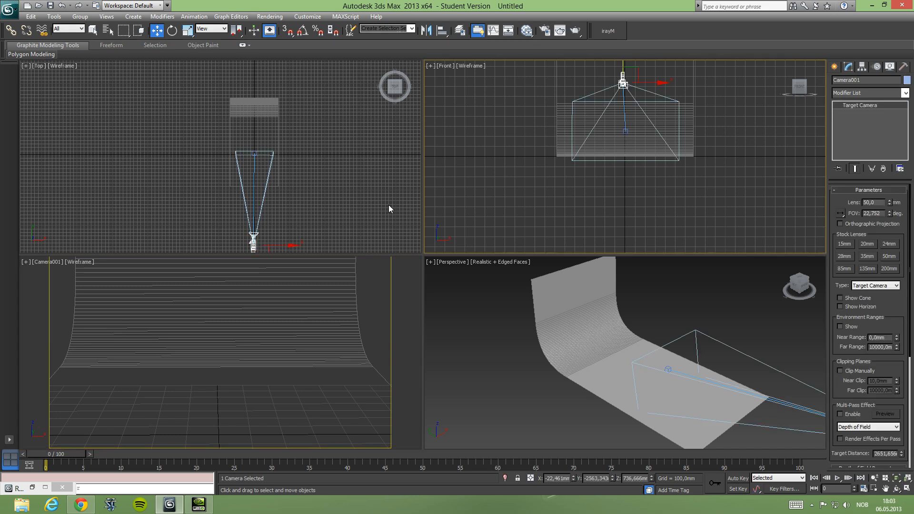
{"action": "scroll", "coordinate": [725, 293], "scroll_direction": "down", "scroll_amount": 3}
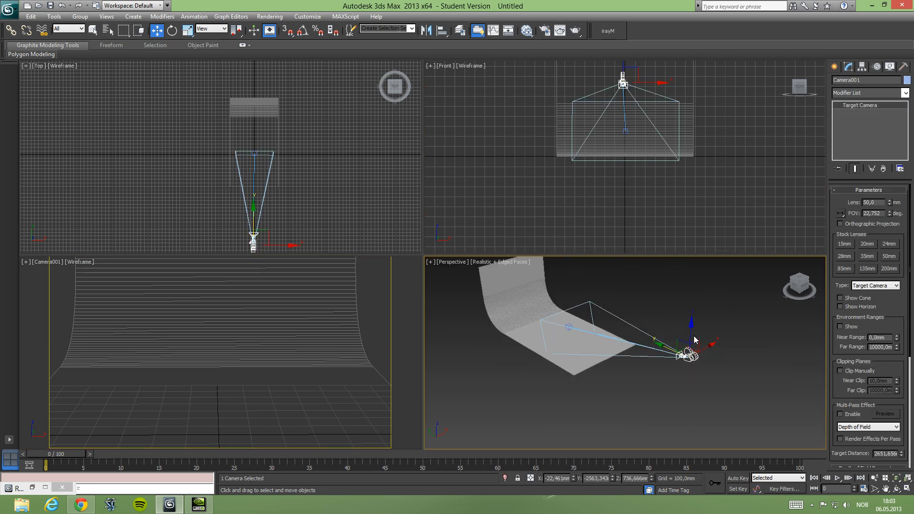
{"action": "left_click_drag", "start_coordinate": [692, 331], "coordinate": [690, 351]}
{"action": "right_click", "coordinate": [210, 347]}
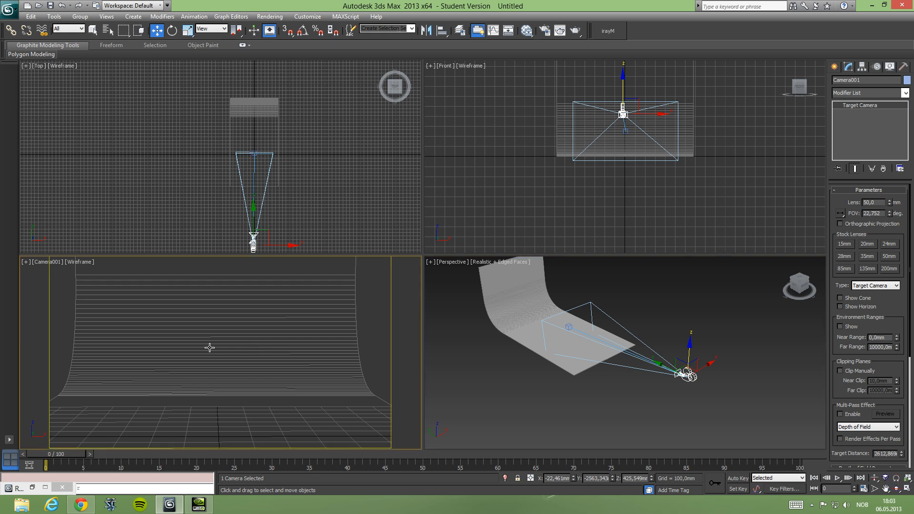
{"action": "key", "text": "g"}
Select all vertices of the backdrop and scale them along X to about 2.5 times the width so it fills the camera frame.
{"action": "left_click_drag", "start_coordinate": [472, 336], "coordinate": [746, 296]}
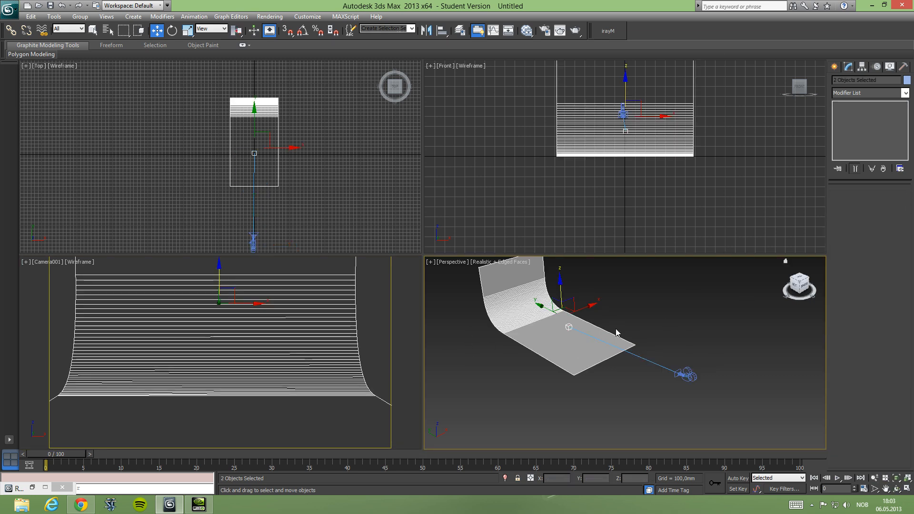
{"action": "left_click_drag", "start_coordinate": [507, 388], "coordinate": [620, 340]}
{"action": "left_click", "coordinate": [845, 202]}
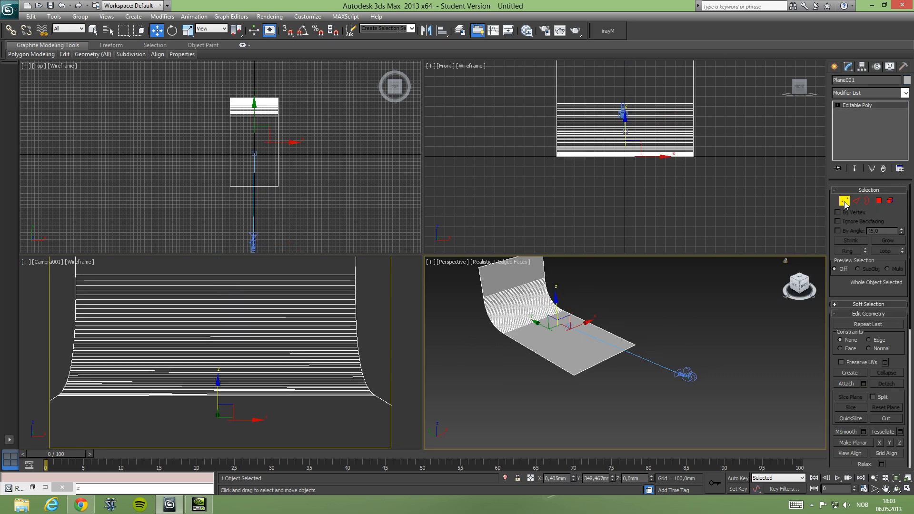
{"action": "middle_click_drag", "start_coordinate": [593, 175], "coordinate": [589, 222]}
{"action": "scroll", "coordinate": [589, 214], "scroll_direction": "down", "scroll_amount": 3}
{"action": "left_click_drag", "start_coordinate": [507, 81], "coordinate": [668, 205]}
{"action": "key", "text": "r"}
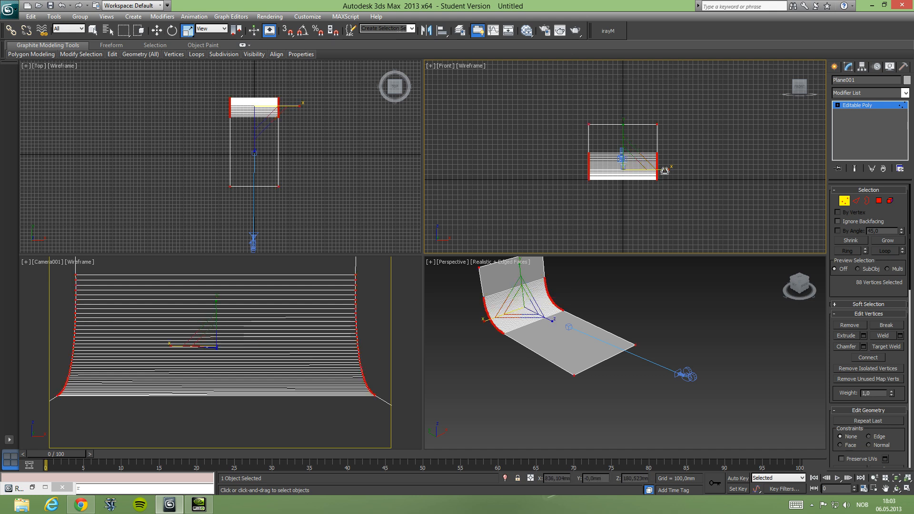
{"action": "left_click_drag", "start_coordinate": [665, 170], "coordinate": [725, 170]}
{"action": "left_click", "coordinate": [693, 212]}
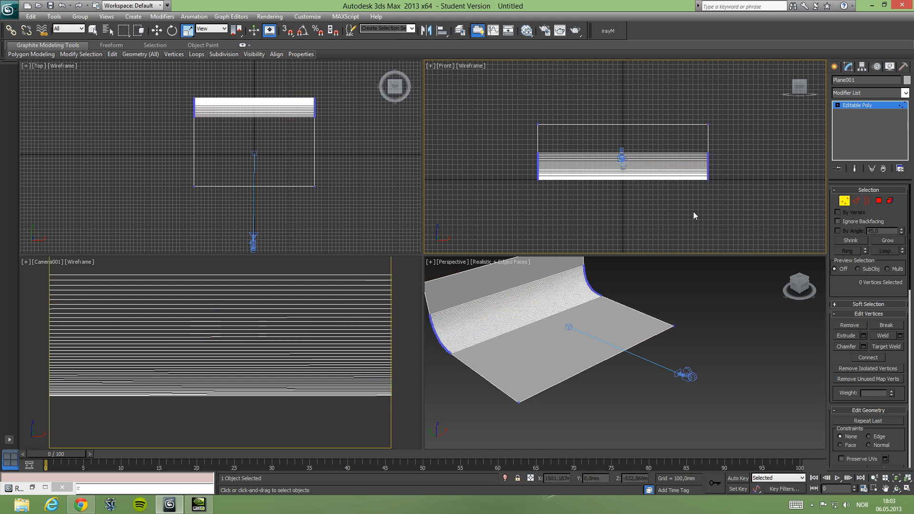
Leave vertex editing of the backdrop and create a teapot with a radius of about 217 mm on its floor, behind the camera target.
{"action": "left_click", "coordinate": [843, 202]}
{"action": "left_click", "coordinate": [738, 323]}
{"action": "key", "text": "alt+w"}
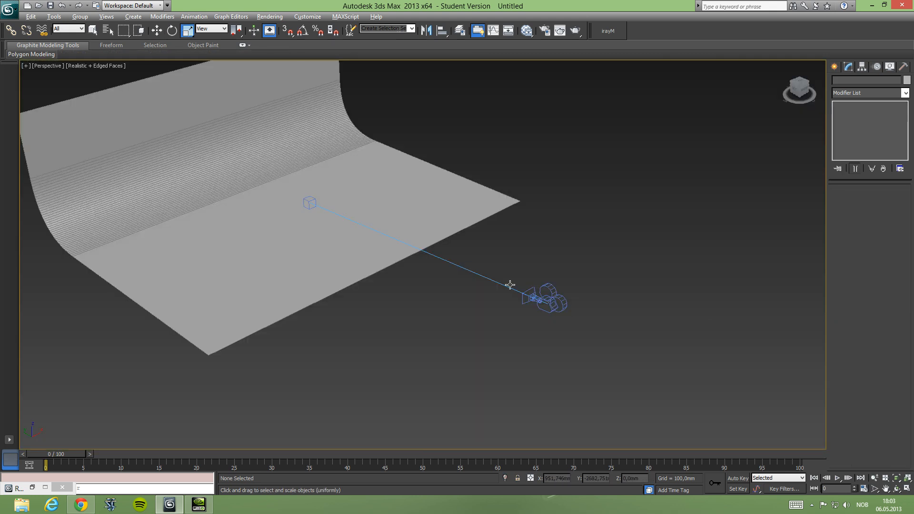
{"action": "left_click", "coordinate": [92, 30]}
{"action": "left_click", "coordinate": [834, 67]}
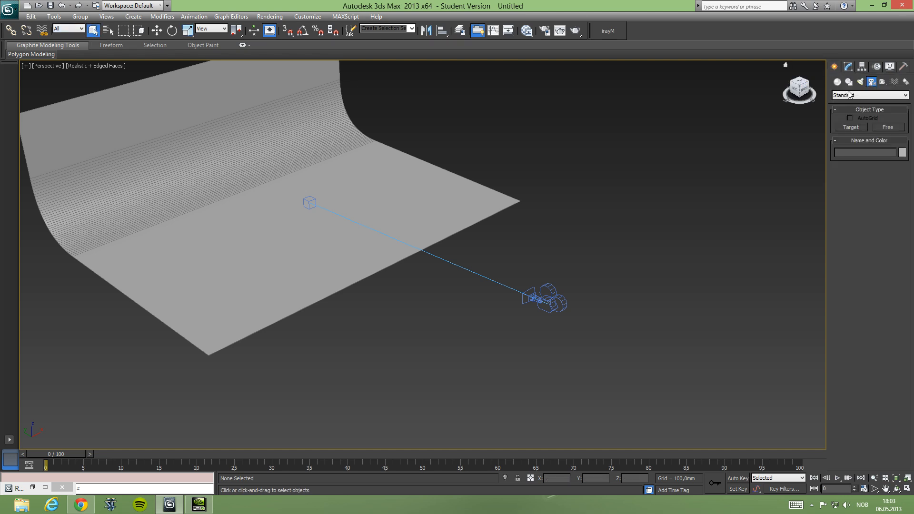
{"action": "left_click", "coordinate": [838, 82]}
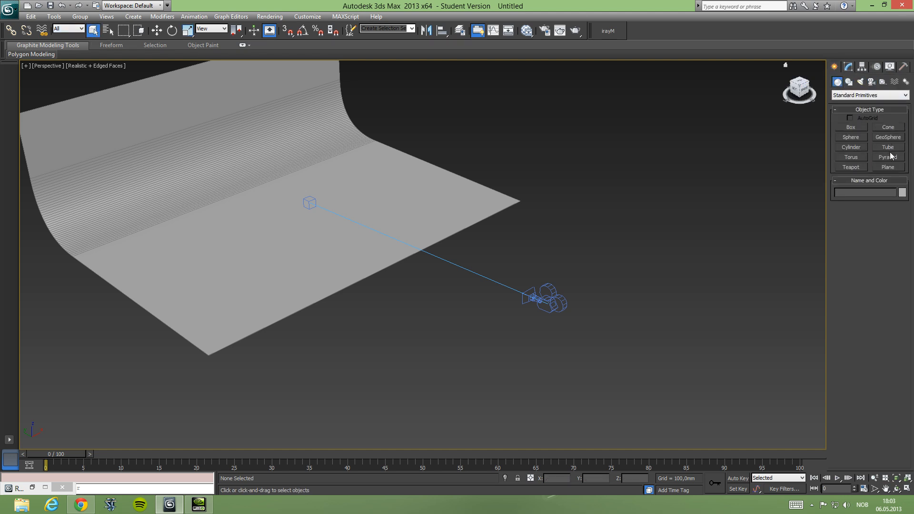
{"action": "left_click", "coordinate": [850, 168]}
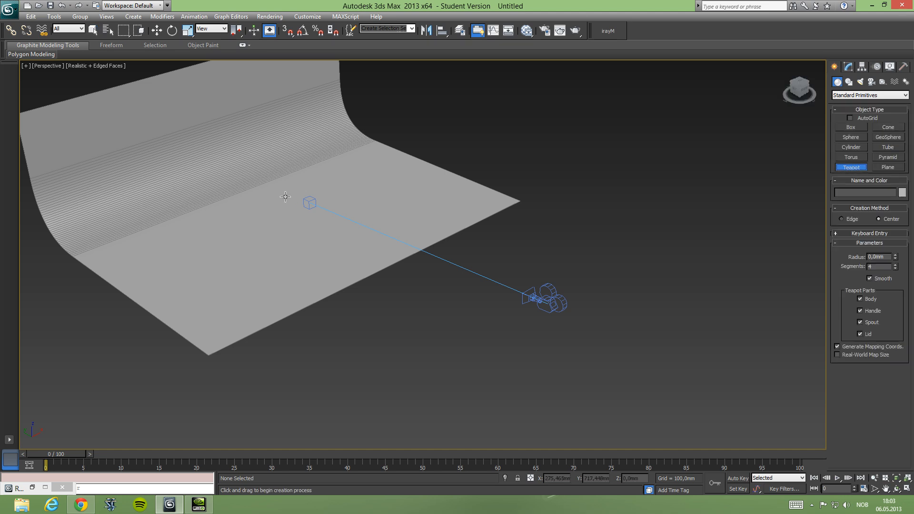
{"action": "key", "text": "alt+w"}
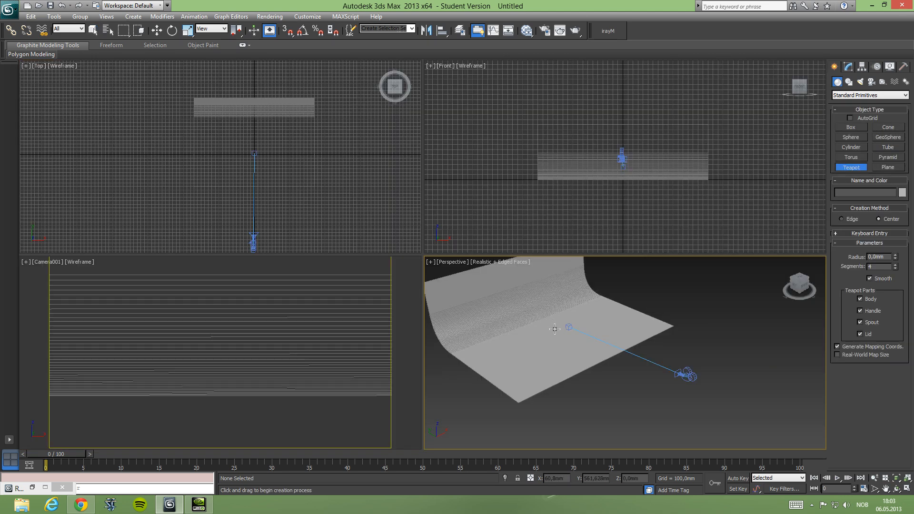
{"action": "left_click_drag", "start_coordinate": [561, 326], "coordinate": [565, 333]}
Move the teapot across the floor toward the camera, to about X 44 mm, Y -317 mm.
{"action": "left_click", "coordinate": [157, 31]}
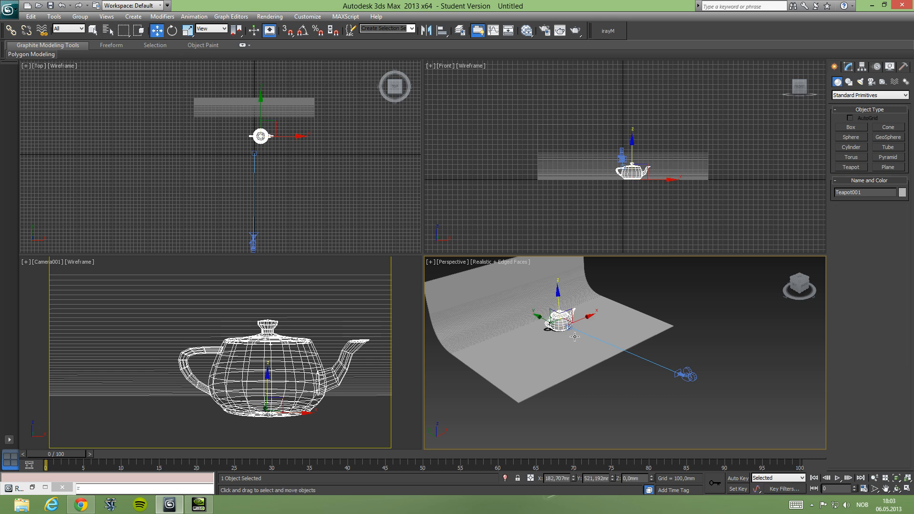
{"action": "key", "text": "alt+w"}
{"action": "middle_click_drag", "start_coordinate": [480, 216], "coordinate": [467, 263], "text": "alt"}
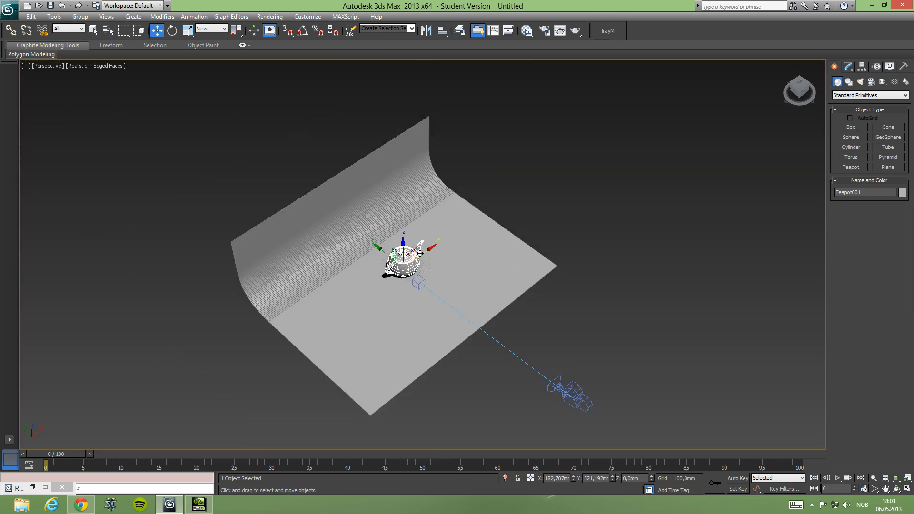
{"action": "left_click_drag", "start_coordinate": [420, 253], "coordinate": [420, 296]}
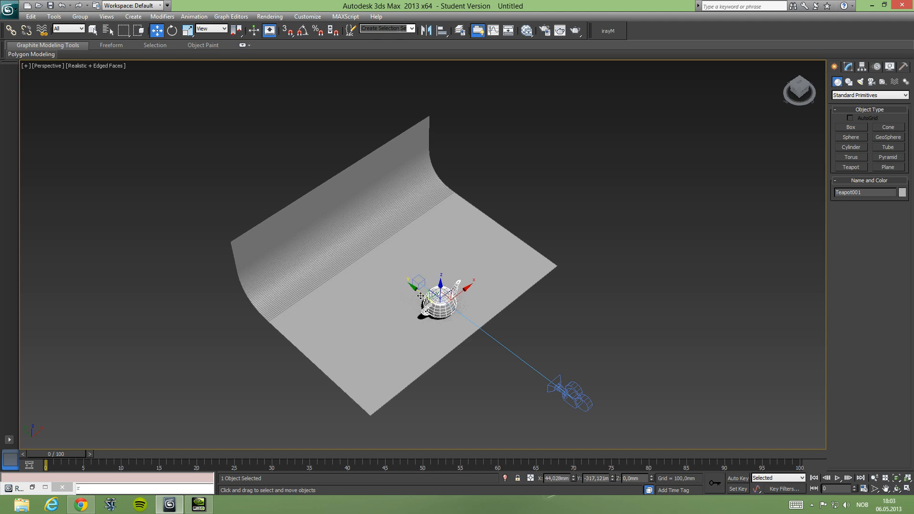
{"action": "key", "text": "alt+w"}
{"action": "key", "text": "alt+w"}
{"action": "key", "text": "alt+w"}
{"action": "key", "text": "alt+w"}
Reduce the teapot's radius to about 162 mm.
{"action": "left_click", "coordinate": [849, 67]}
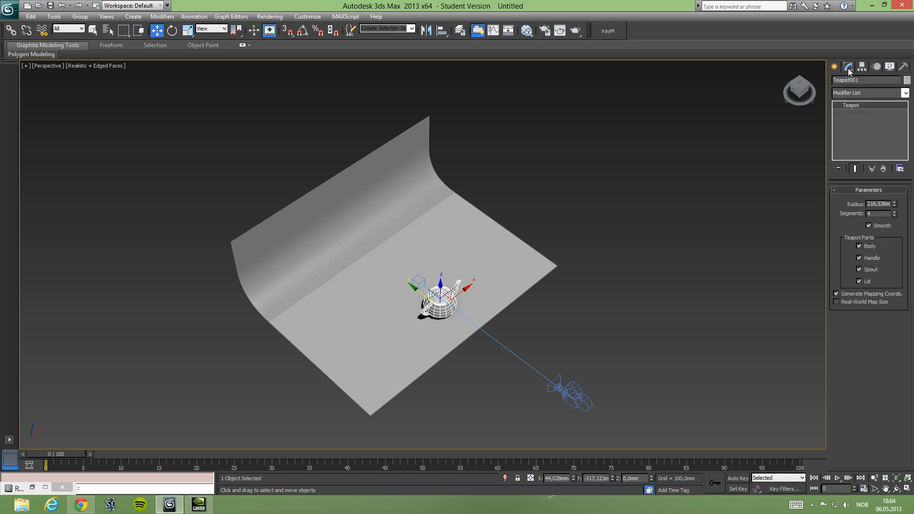
{"action": "left_click_drag", "start_coordinate": [894, 208], "coordinate": [892, 218]}
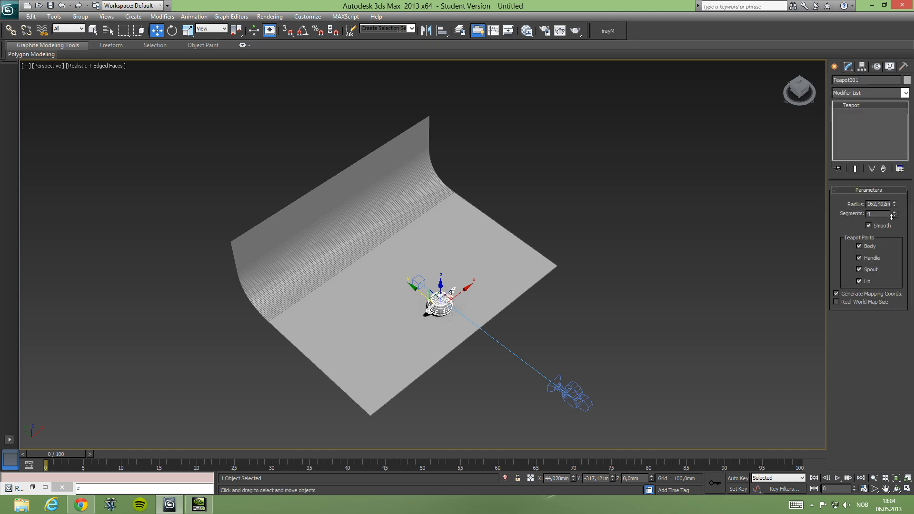
{"action": "key", "text": "alt+w"}
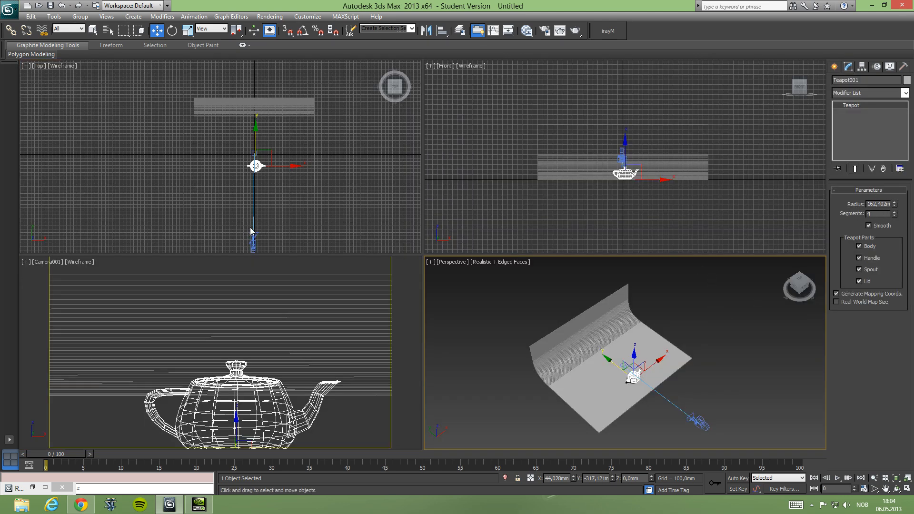
{"action": "key", "text": "alt+w"}
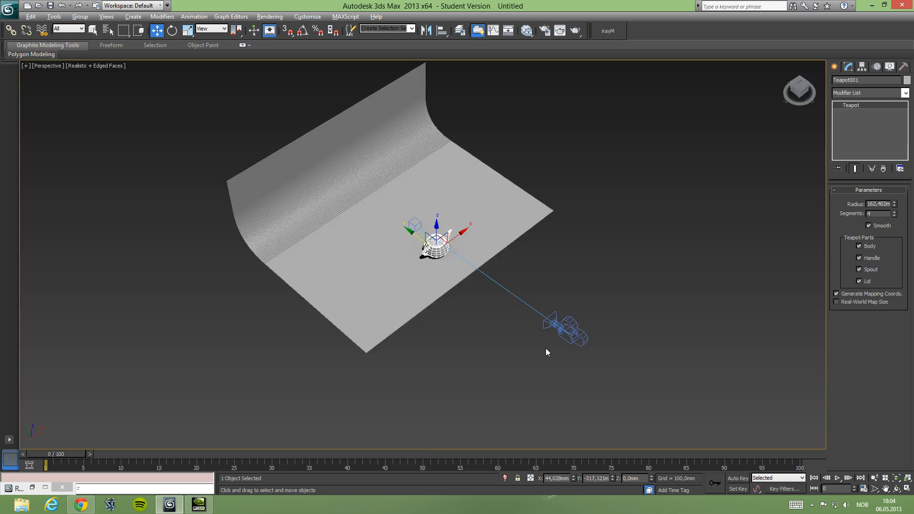
Lower the camera and its target so that the camera sits at about Z 257 mm.
{"action": "middle_click_drag", "start_coordinate": [545, 350], "coordinate": [554, 291], "text": "alt"}
{"action": "left_click", "coordinate": [408, 232]}
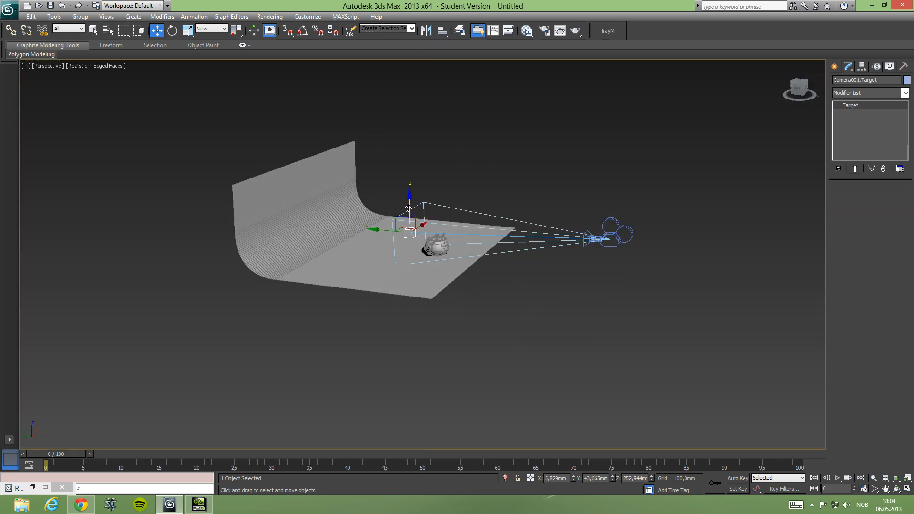
{"action": "left_click_drag", "start_coordinate": [602, 215], "coordinate": [648, 273]}
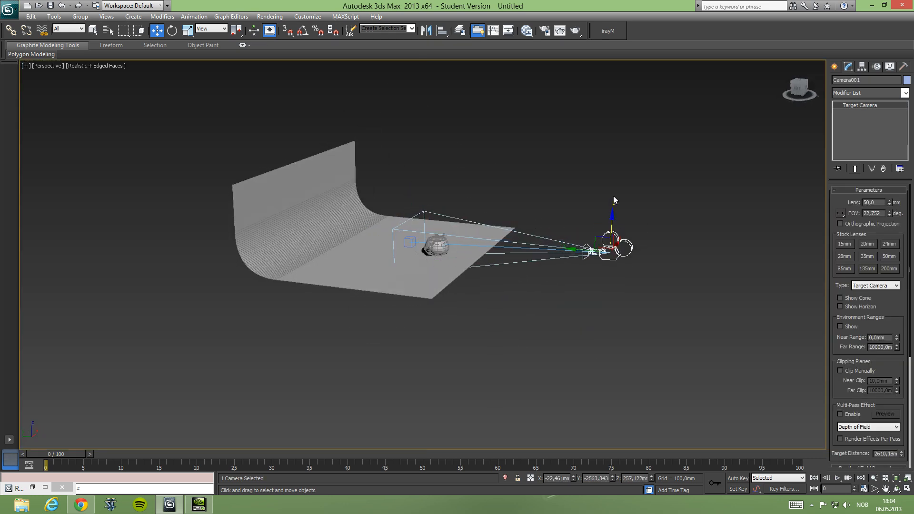
{"action": "key", "text": "alt+w"}
Try to clone the teapot twice on the backdrop floor, and undo the clones.
{"action": "left_click", "coordinate": [267, 353]}
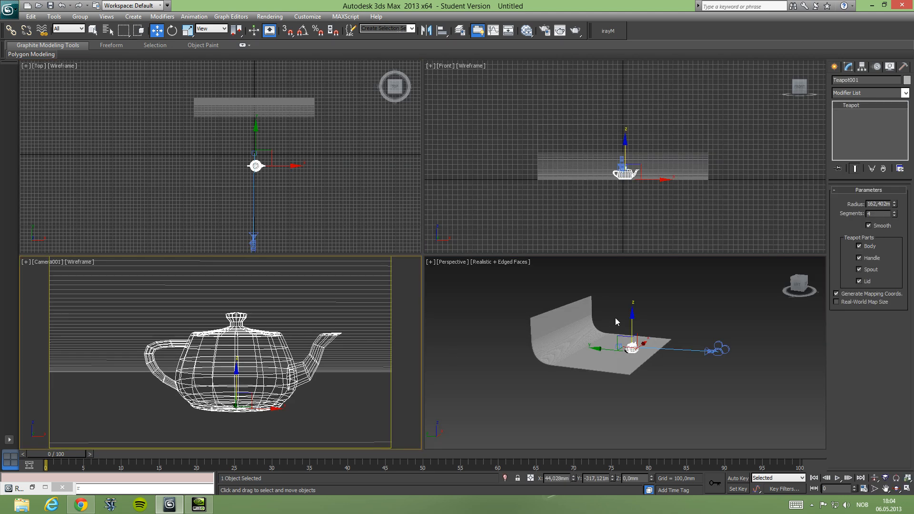
{"action": "right_click", "coordinate": [612, 316]}
{"action": "key", "text": "alt+w"}
{"action": "middle_click_drag", "start_coordinate": [610, 315], "coordinate": [536, 290], "text": "alt"}
{"action": "scroll", "coordinate": [433, 268], "scroll_direction": "up", "scroll_amount": 4}
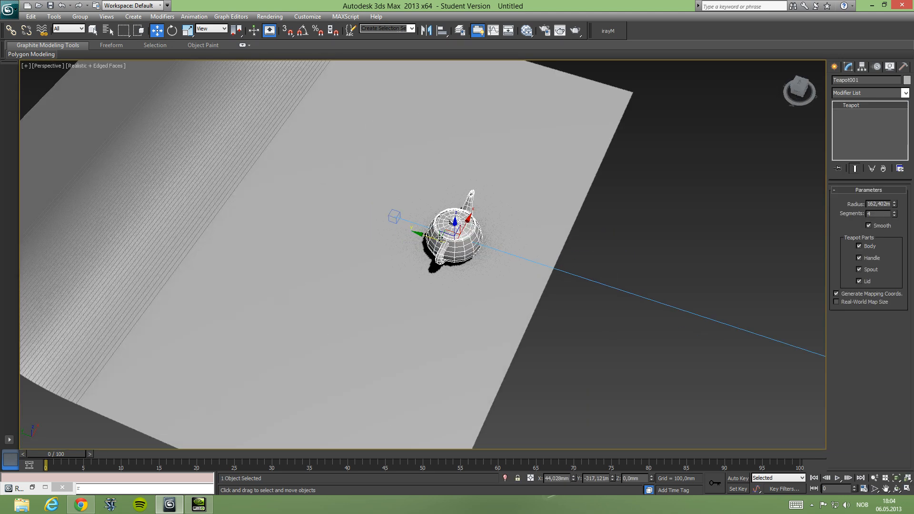
{"action": "mouse_move", "coordinate": [449, 230]}
{"action": "left_mouse_down", "text": "shift"}
{"action": "mouse_move", "coordinate": [396, 179]}
{"action": "mouse_move", "coordinate": [342, 277]}
{"action": "mouse_move", "coordinate": [318, 247]}
{"action": "mouse_move", "coordinate": [320, 230]}
{"action": "left_mouse_up", "text": "shift"}
{"action": "key", "text": "Return"}
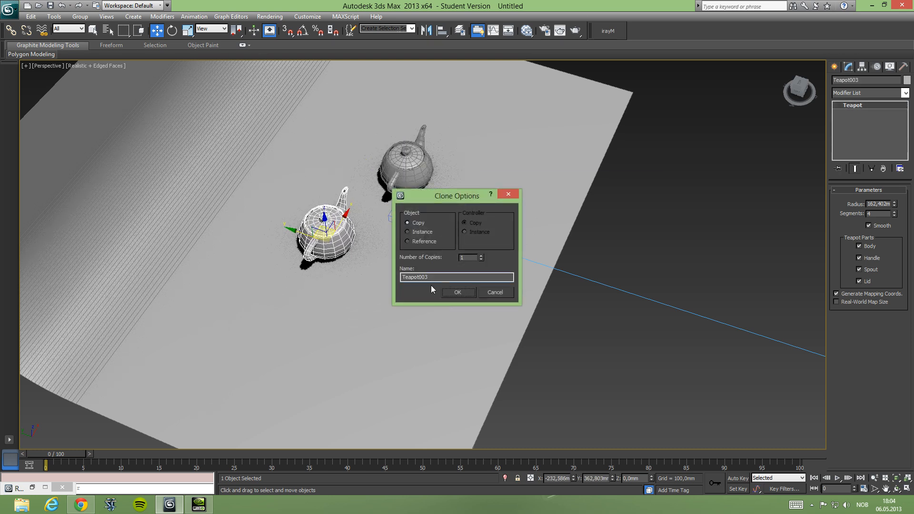
{"action": "left_click", "coordinate": [452, 292]}
{"action": "key", "text": "ctrl+z"}
{"action": "key", "text": "ctrl+z"}
{"action": "key", "text": "ctrl+z"}
Clone the teapot as two instances farther back, at about X 420, Y 114 mm and X -203, Y 478 mm.
{"action": "left_click", "coordinate": [456, 239]}
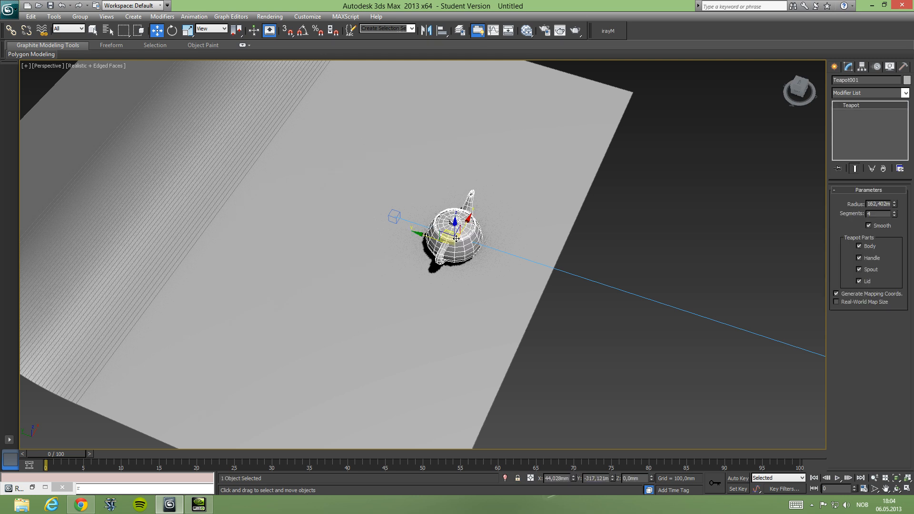
{"action": "left_click_drag", "start_coordinate": [448, 230], "coordinate": [408, 163], "text": "shift"}
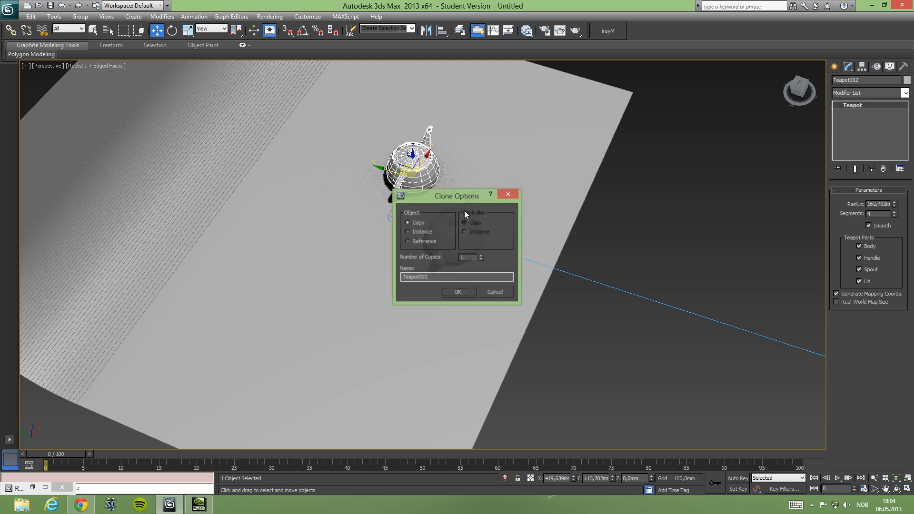
{"action": "left_click", "coordinate": [457, 293]}
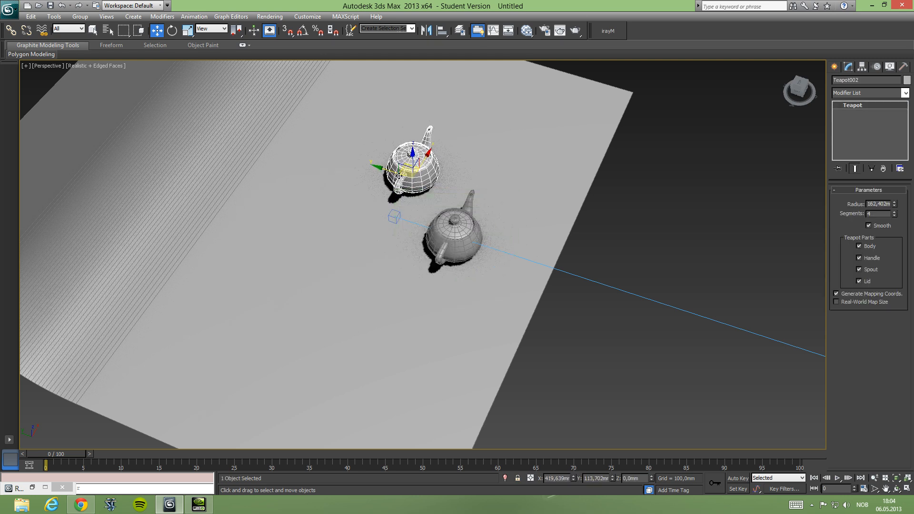
{"action": "mouse_move", "coordinate": [406, 166]}
{"action": "left_mouse_down", "text": "shift"}
{"action": "mouse_move", "coordinate": [338, 249]}
{"action": "mouse_move", "coordinate": [327, 224]}
{"action": "mouse_move", "coordinate": [307, 218]}
{"action": "left_mouse_up", "text": "shift"}
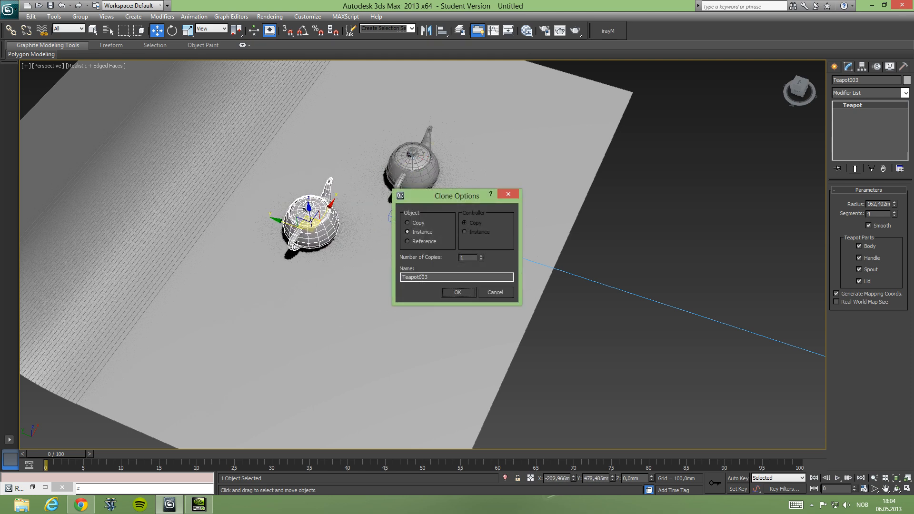
{"action": "left_click", "coordinate": [458, 292]}
Nudge the first cloned teapot slightly toward the backdrop and deselect it.
{"action": "left_click", "coordinate": [413, 181]}
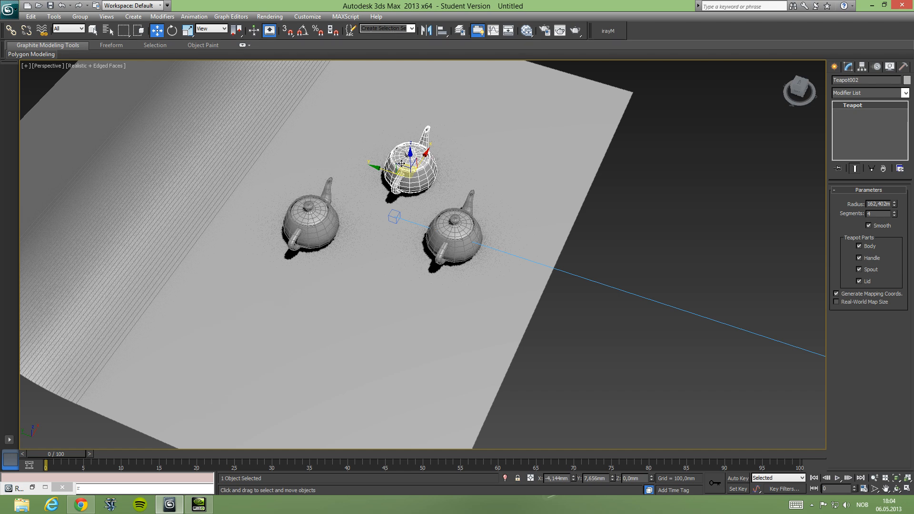
{"action": "left_click", "coordinate": [644, 190]}
{"action": "key", "text": "alt+w"}
{"action": "key", "text": "alt+w"}
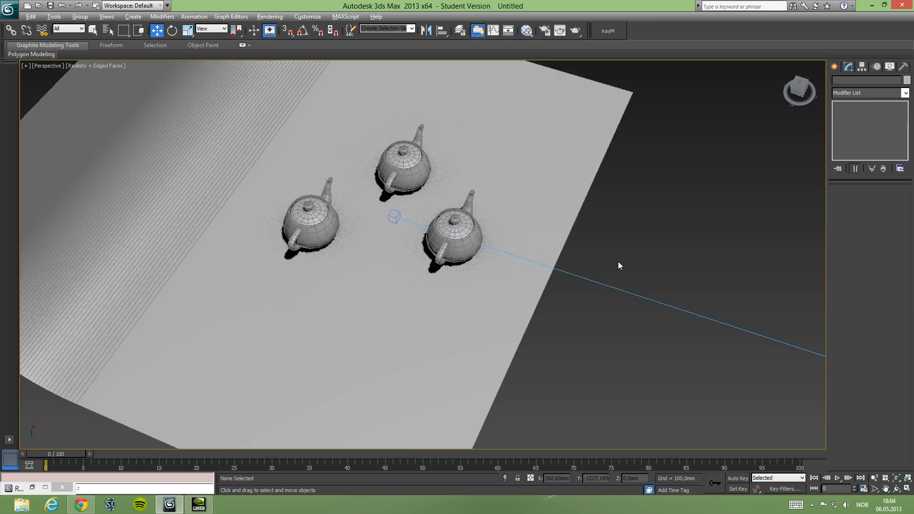
Move the camera target forward to the front teapot and deselect it.
{"action": "left_click", "coordinate": [396, 217]}
{"action": "left_click_drag", "start_coordinate": [396, 217], "coordinate": [465, 208]}
{"action": "left_click", "coordinate": [621, 160]}
{"action": "key", "text": "alt+w"}
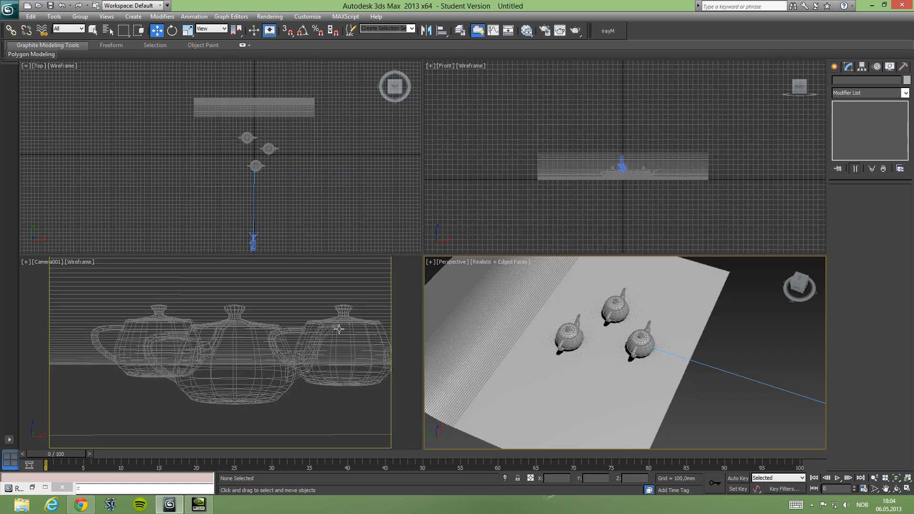
Move the camera back and sideways to about X -70 mm, Y -3150 mm to frame all three teapots.
{"action": "middle_click_drag", "start_coordinate": [286, 332], "coordinate": [212, 326]}
{"action": "left_click", "coordinate": [257, 242]}
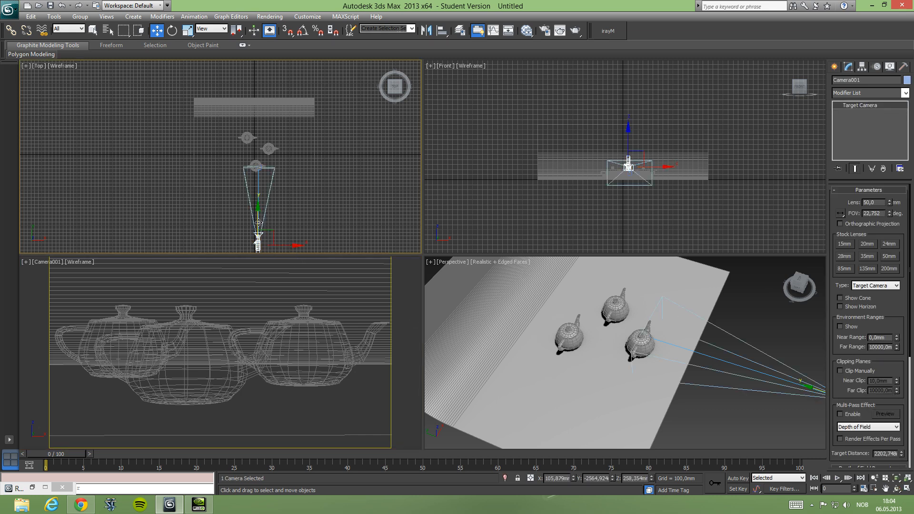
{"action": "left_click_drag", "start_coordinate": [258, 222], "coordinate": [259, 240]}
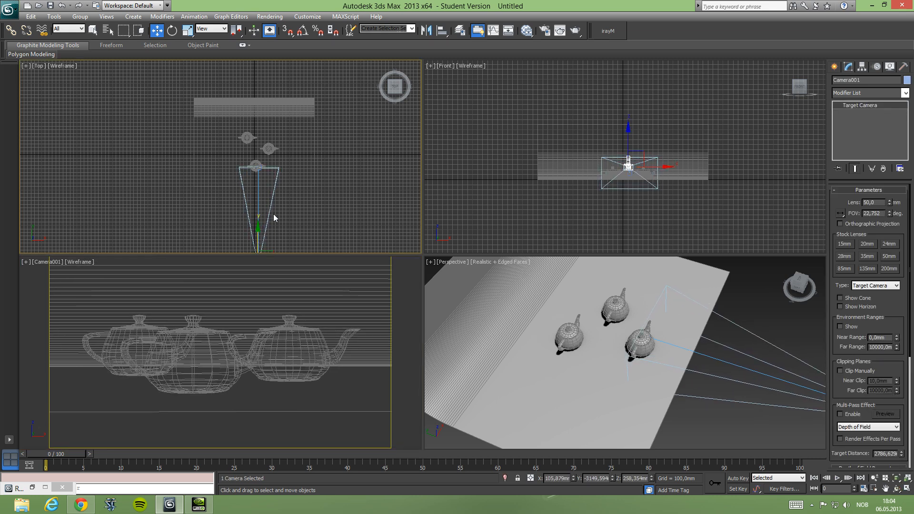
{"action": "middle_click_drag", "start_coordinate": [304, 209], "coordinate": [306, 183]}
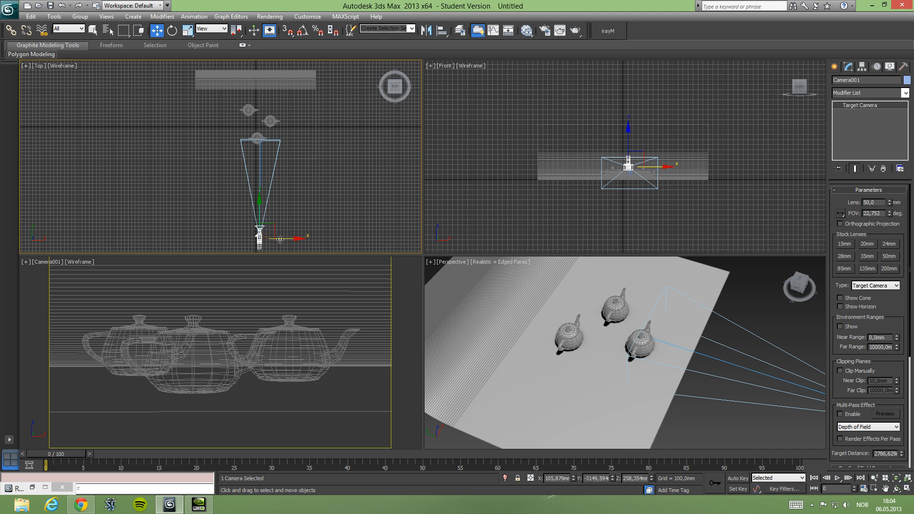
{"action": "left_click_drag", "start_coordinate": [280, 240], "coordinate": [275, 241]}
Set the camera viewport's shading to Realistic.
{"action": "right_click", "coordinate": [264, 332]}
{"action": "left_click", "coordinate": [86, 265]}
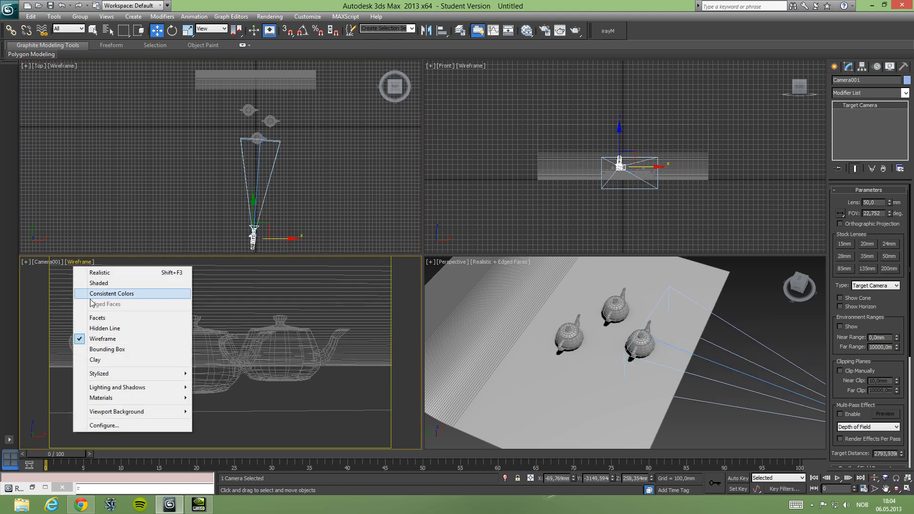
{"action": "left_click", "coordinate": [103, 275]}
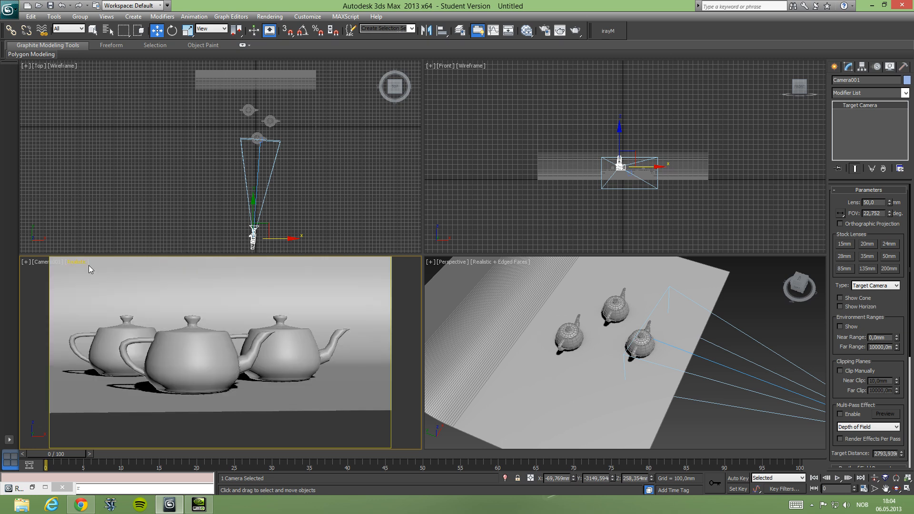
Move the backdrop's front edge forward past the camera, leave edge editing, and shift the camera sideways to centre the teapots.
{"action": "left_click", "coordinate": [698, 420]}
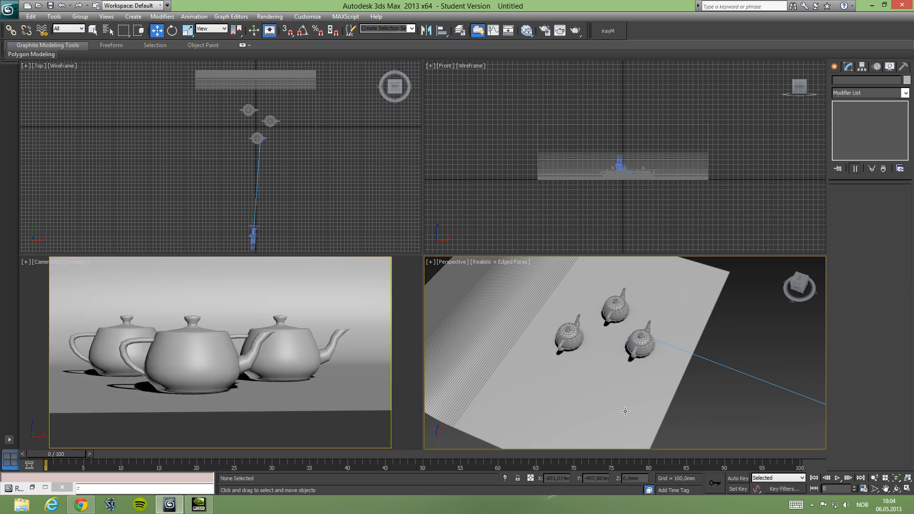
{"action": "left_click", "coordinate": [619, 408]}
{"action": "left_click", "coordinate": [855, 201]}
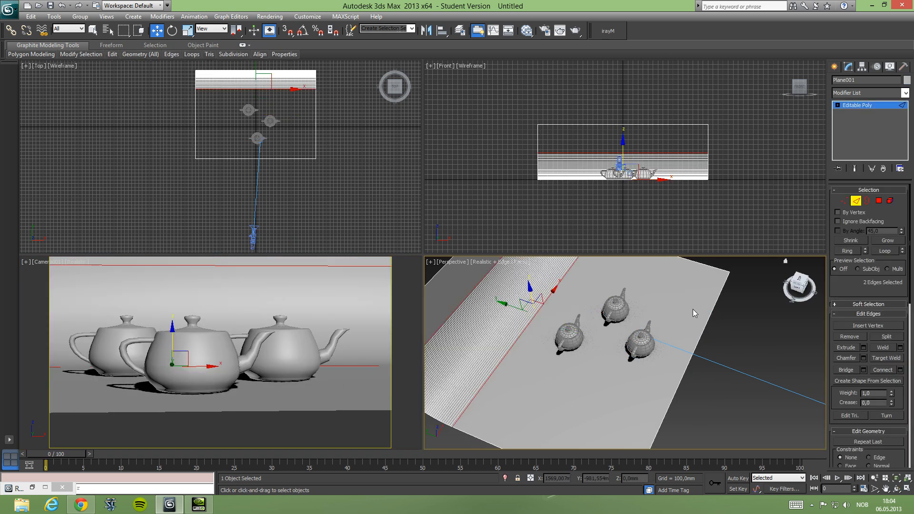
{"action": "middle_click_drag", "start_coordinate": [693, 309], "coordinate": [648, 345], "text": "alt"}
{"action": "left_click", "coordinate": [650, 347]}
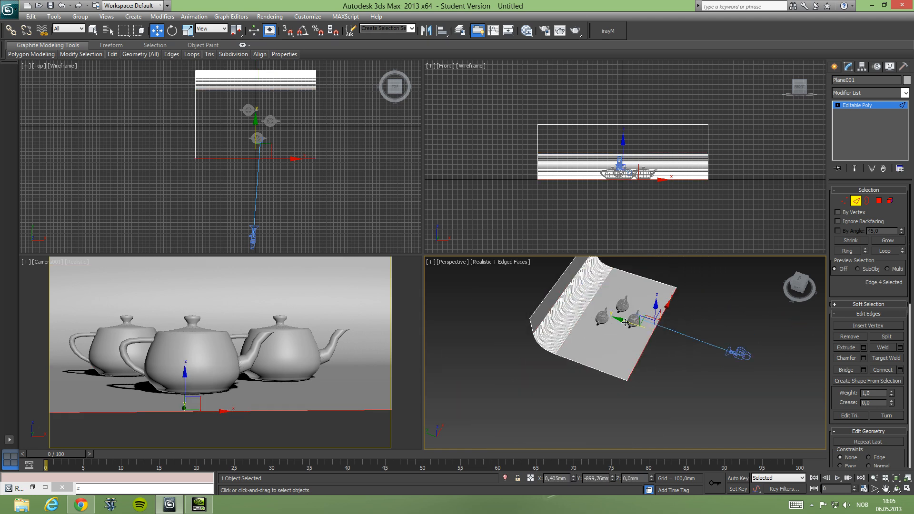
{"action": "left_click_drag", "start_coordinate": [621, 319], "coordinate": [725, 356]}
{"action": "left_click", "coordinate": [752, 272]}
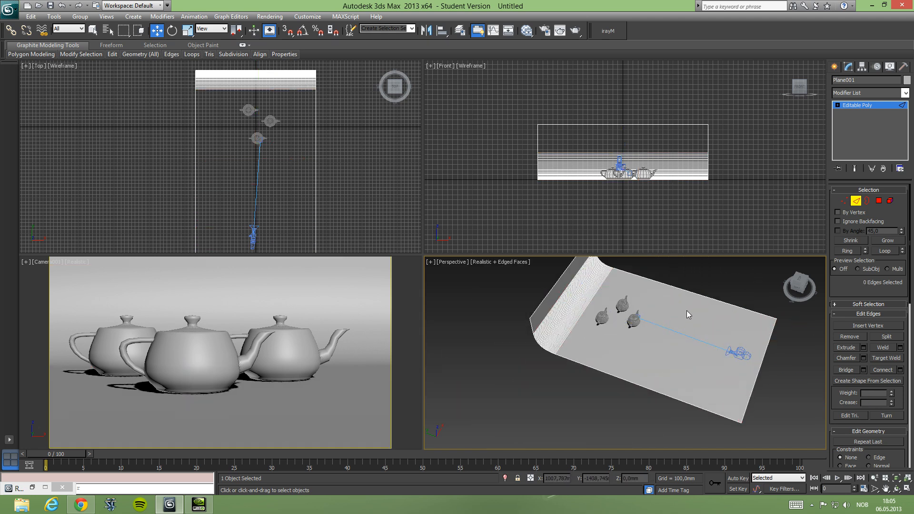
{"action": "middle_click_drag", "start_coordinate": [255, 374], "coordinate": [278, 376]}
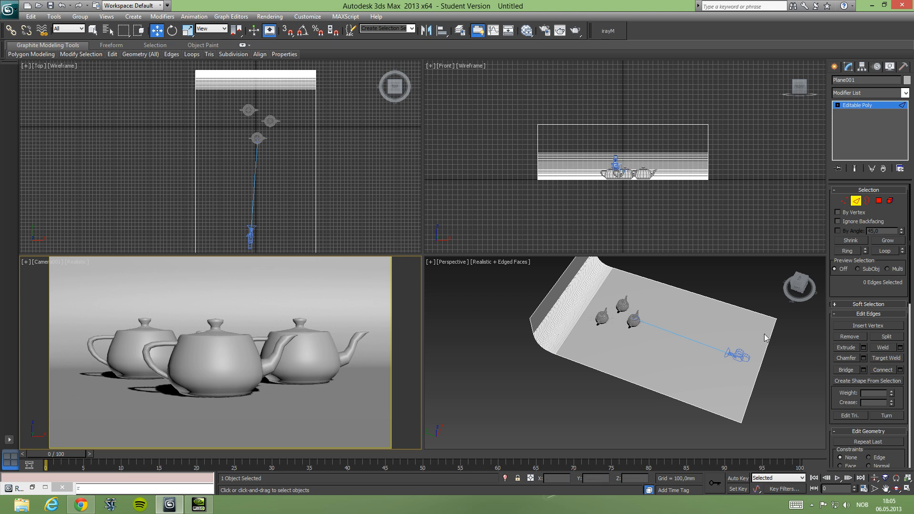
{"action": "key", "text": "q"}
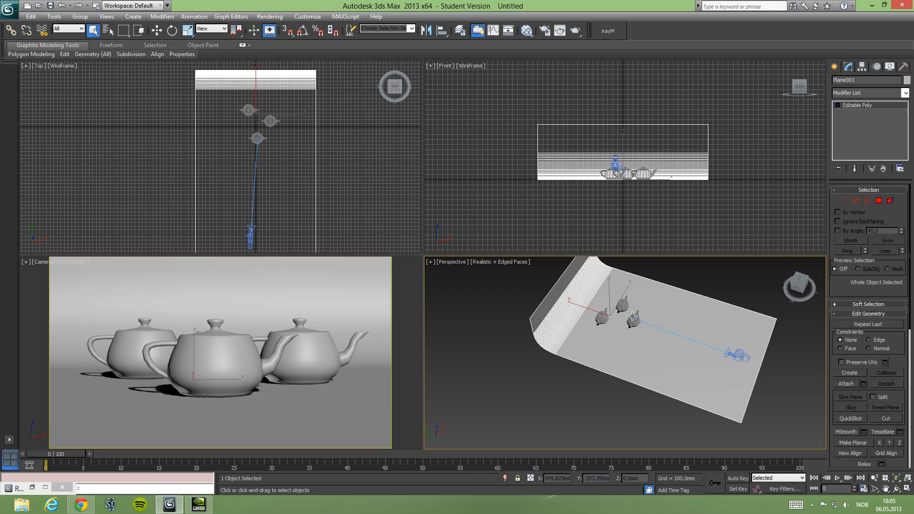
Set the front teapot's segments to 17, show edged faces in the camera view and deselect the teapot.
{"action": "left_click", "coordinate": [635, 322]}
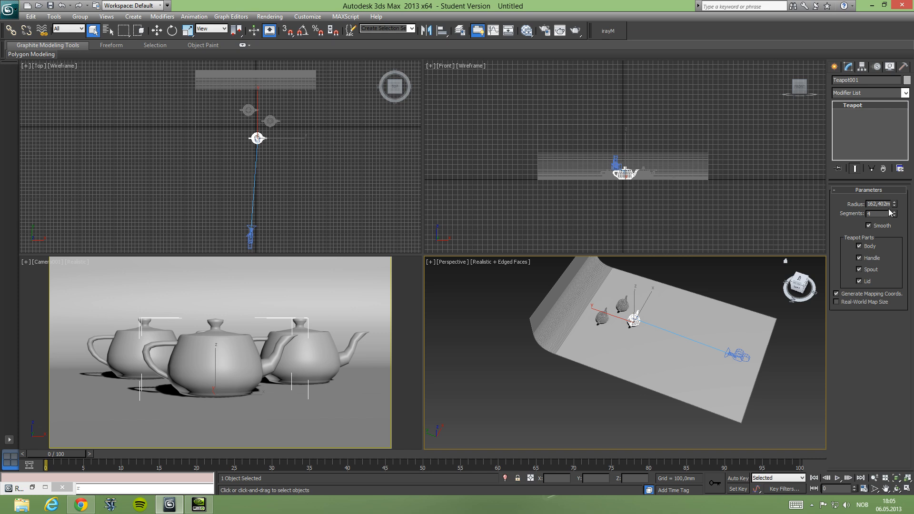
{"action": "left_click_drag", "start_coordinate": [895, 212], "coordinate": [881, 163]}
{"action": "right_click", "coordinate": [286, 419]}
{"action": "key", "text": "F4"}
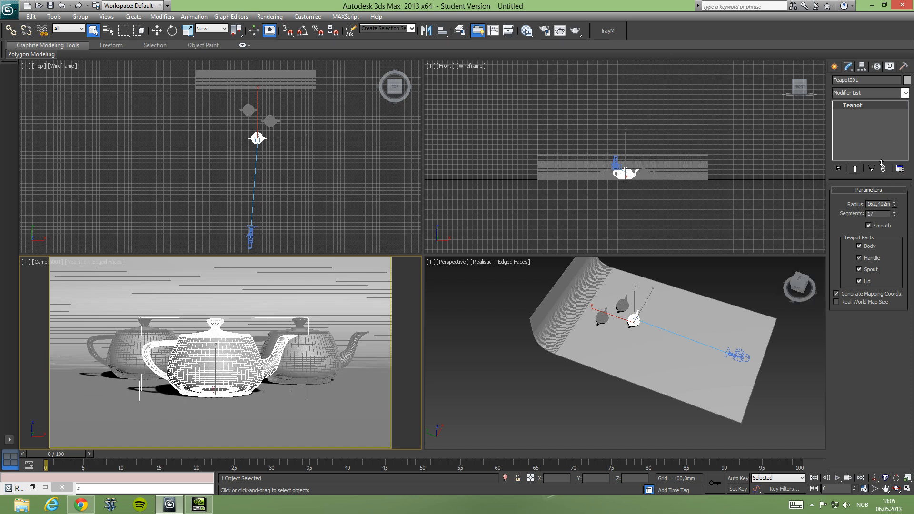
{"action": "left_click", "coordinate": [698, 286]}
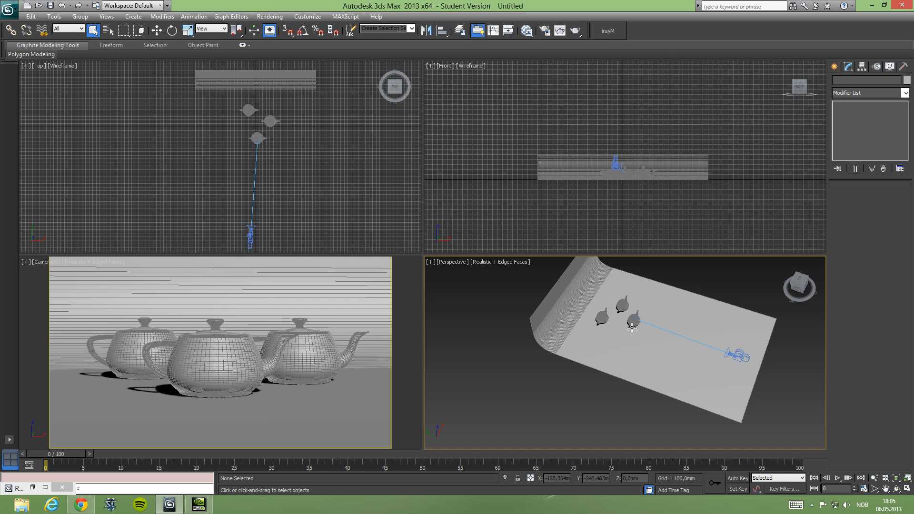
Set iray's rendering duration per frame to unlimited and render the maximized Camera001 view.
{"action": "key", "text": "alt+w"}
{"action": "key", "text": "alt+w"}
{"action": "left_click", "coordinate": [281, 377]}
{"action": "key", "text": "alt+w"}
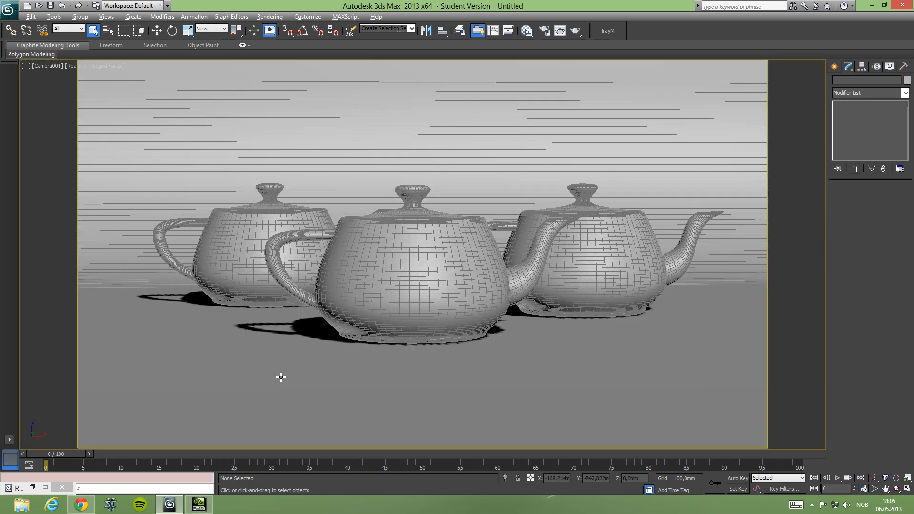
{"action": "key", "text": "F10"}
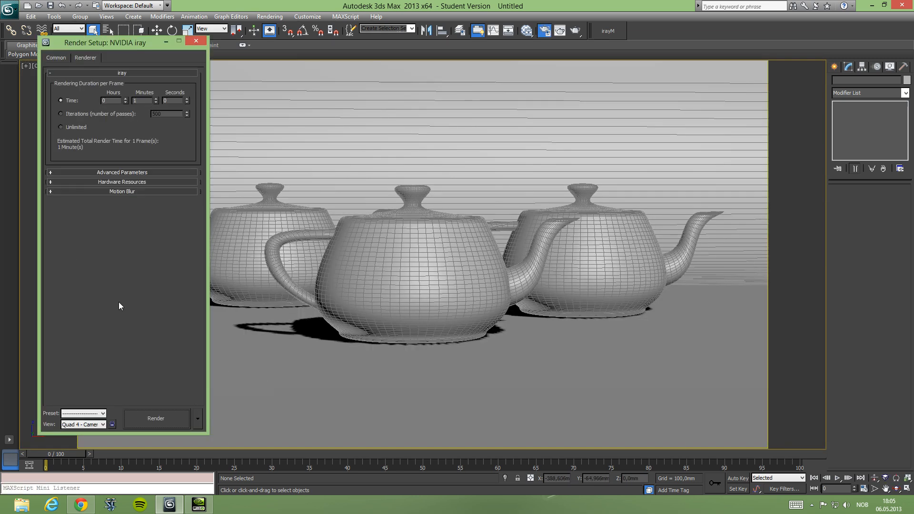
{"action": "left_click", "coordinate": [77, 127]}
{"action": "left_click", "coordinate": [61, 60]}
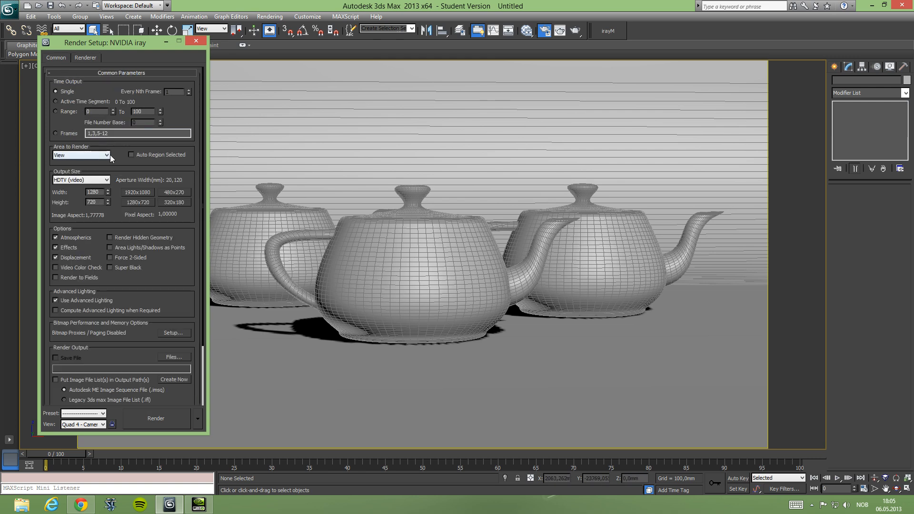
{"action": "left_click", "coordinate": [86, 59]}
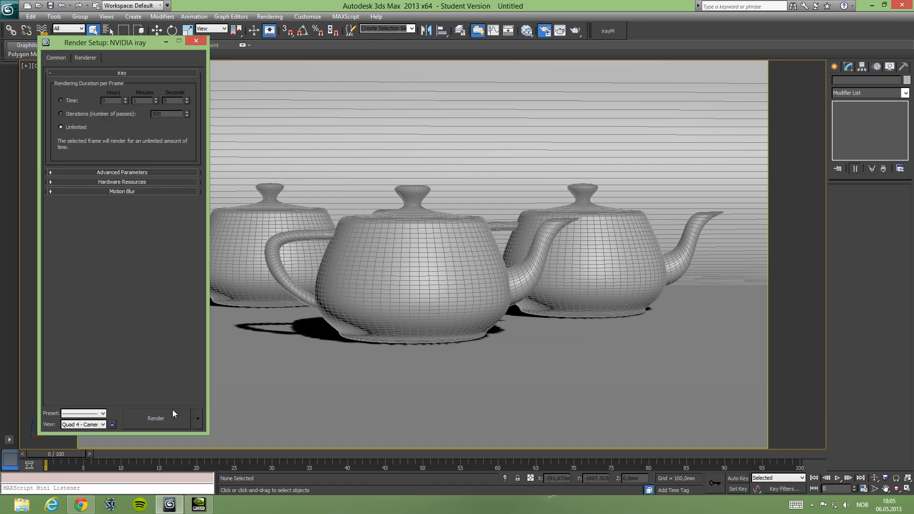
{"action": "left_click", "coordinate": [167, 418]}
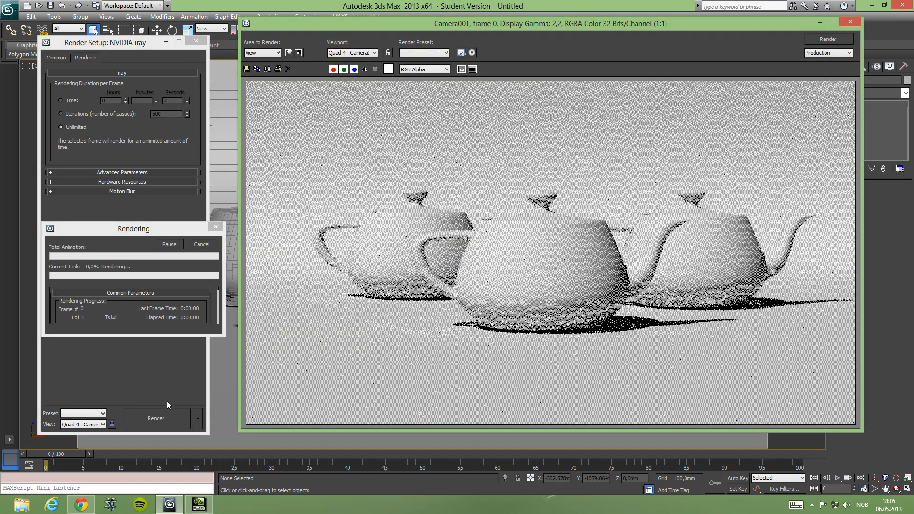
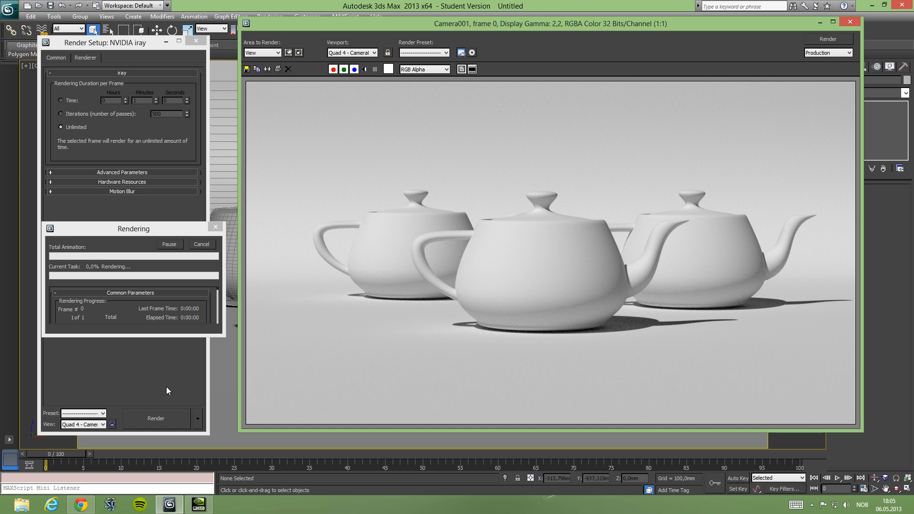
Cancel the running render and close the rendered frame and render setup windows.
{"action": "left_click", "coordinate": [201, 243]}
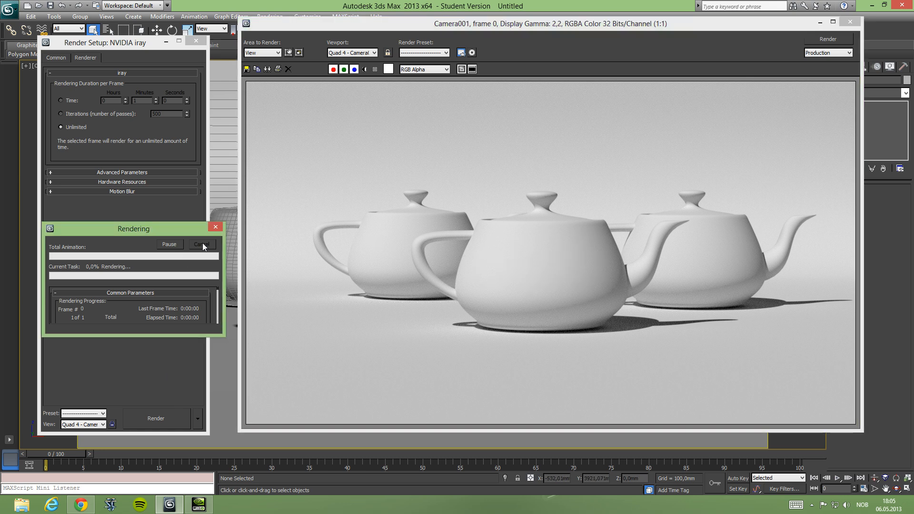
{"action": "left_click", "coordinate": [851, 21]}
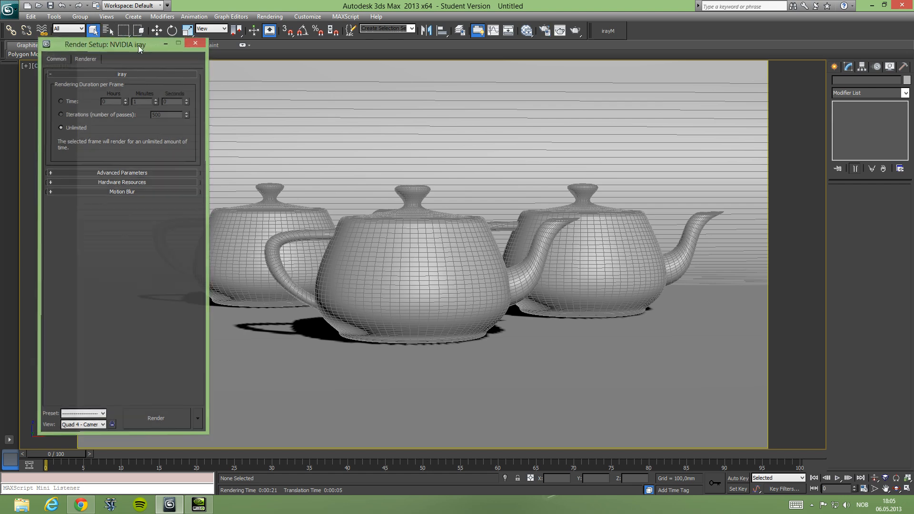
{"action": "left_click", "coordinate": [196, 40]}
Create a sphere with a radius of about 136 mm on the backdrop floor beside the teapots in the perspective view.
{"action": "key", "text": "alt+w"}
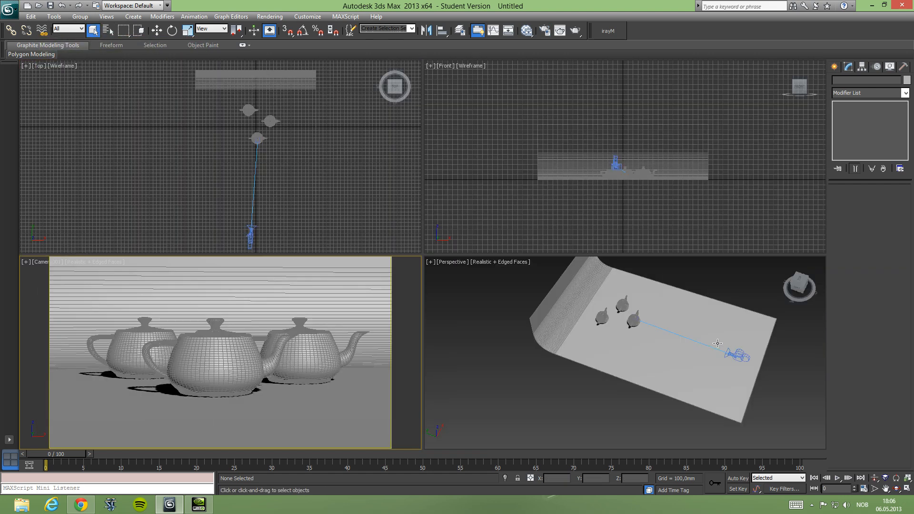
{"action": "left_click", "coordinate": [782, 434]}
{"action": "key", "text": "alt+w"}
{"action": "middle_click_drag", "start_coordinate": [406, 272], "coordinate": [435, 309]}
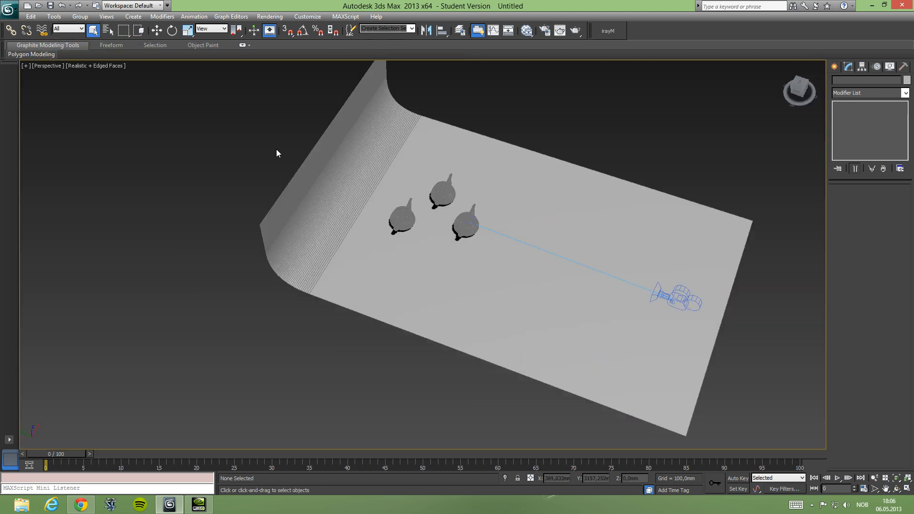
{"action": "left_click_drag", "start_coordinate": [269, 137], "coordinate": [249, 198]}
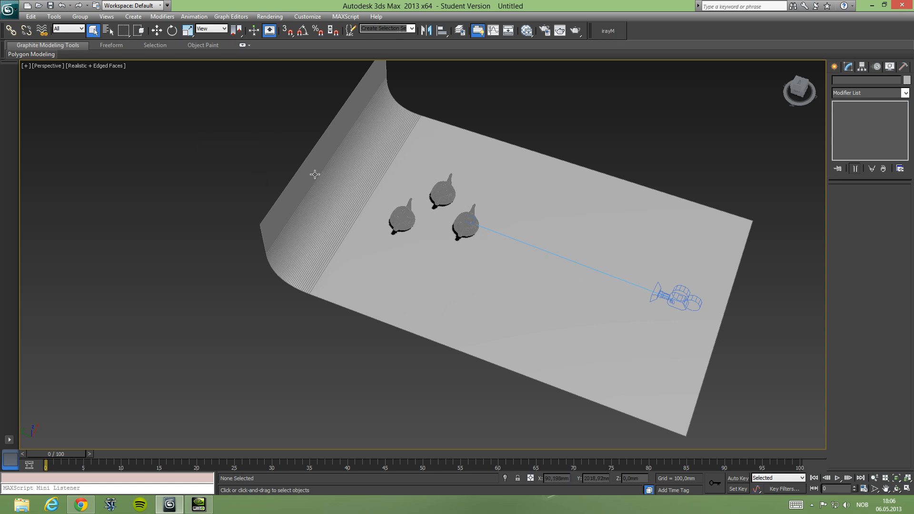
{"action": "left_click", "coordinate": [834, 67]}
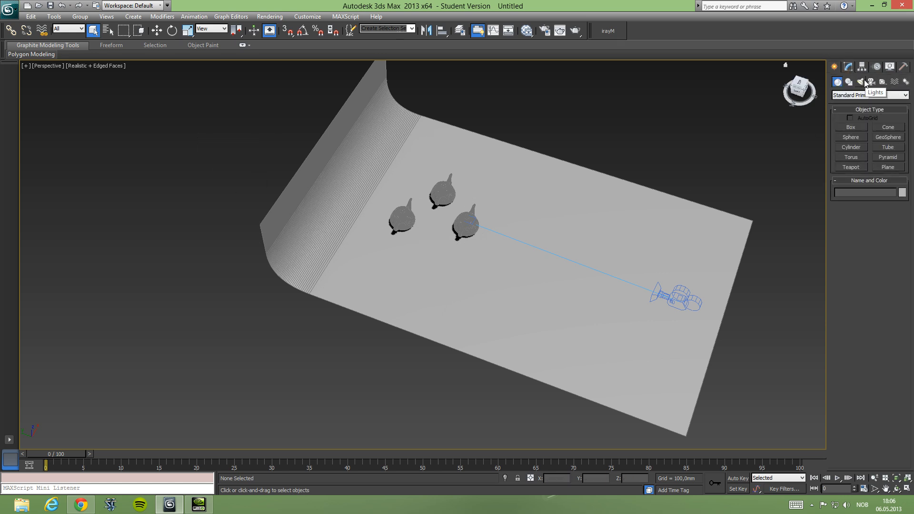
{"action": "left_click", "coordinate": [866, 83]}
{"action": "left_click", "coordinate": [838, 82]}
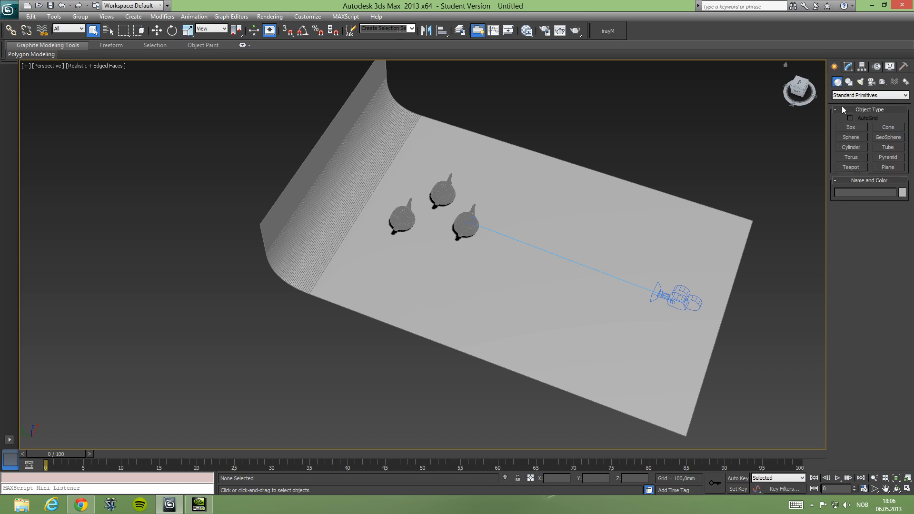
{"action": "left_click", "coordinate": [850, 137]}
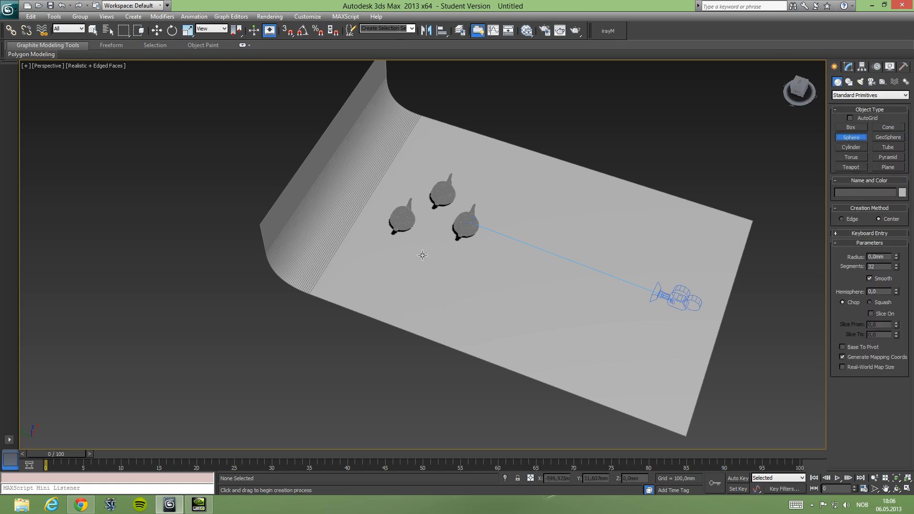
{"action": "mouse_move", "coordinate": [424, 254]}
{"action": "left_mouse_down"}
{"action": "mouse_move", "coordinate": [432, 272]}
{"action": "mouse_move", "coordinate": [427, 263]}
{"action": "left_mouse_up"}
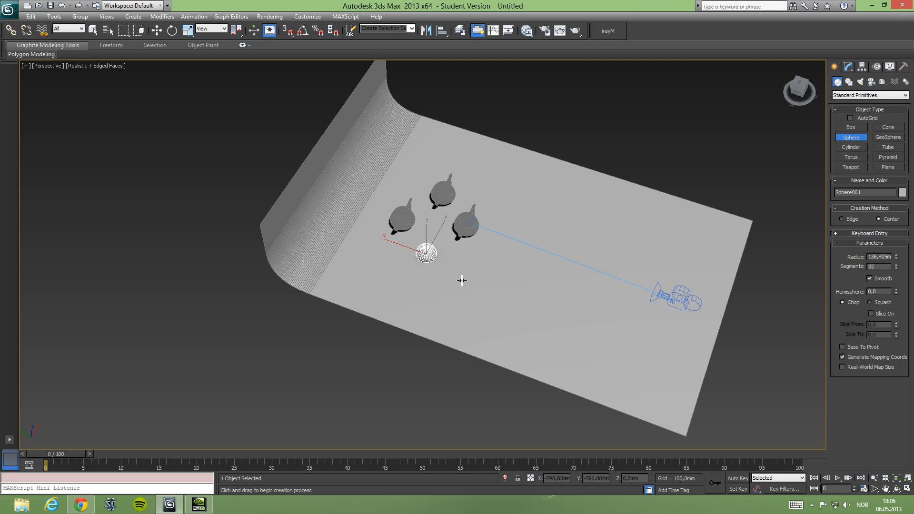
Move the sphere above and to one side of the teapots, at about X -998 mm, Y -286 mm, Z 787 mm.
{"action": "middle_click_drag", "start_coordinate": [461, 279], "coordinate": [428, 229], "text": "alt"}
{"action": "key", "text": "w"}
{"action": "left_click_drag", "start_coordinate": [427, 224], "coordinate": [426, 169]}
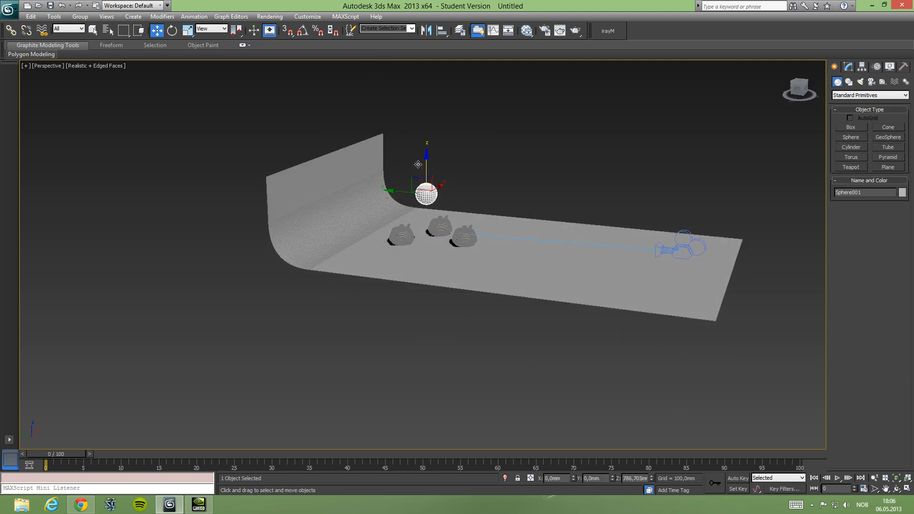
{"action": "middle_click_drag", "start_coordinate": [426, 169], "coordinate": [407, 183], "text": "alt"}
{"action": "left_click_drag", "start_coordinate": [450, 195], "coordinate": [418, 195]}
{"action": "middle_click_drag", "start_coordinate": [418, 196], "coordinate": [447, 208], "text": "alt"}
{"action": "left_click_drag", "start_coordinate": [371, 186], "coordinate": [392, 191]}
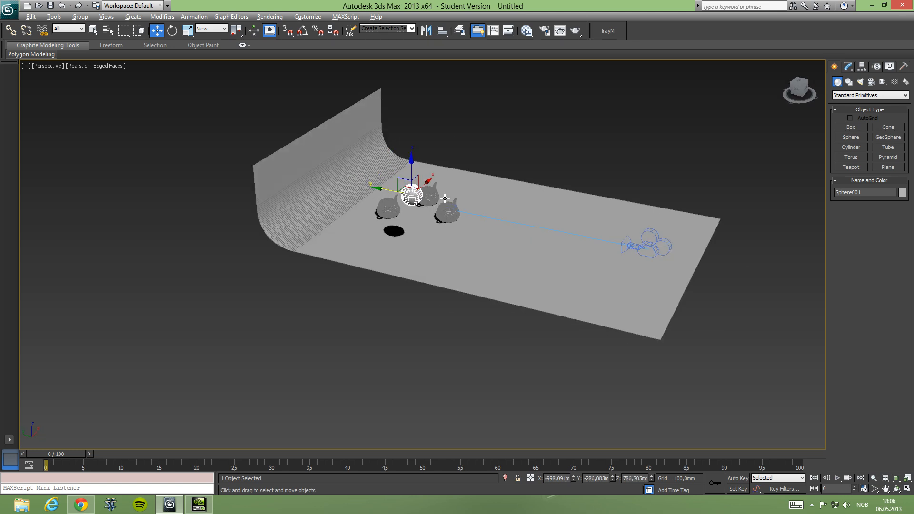
{"action": "middle_click_drag", "start_coordinate": [411, 194], "coordinate": [387, 184], "text": "alt"}
{"action": "key", "text": "alt+w"}
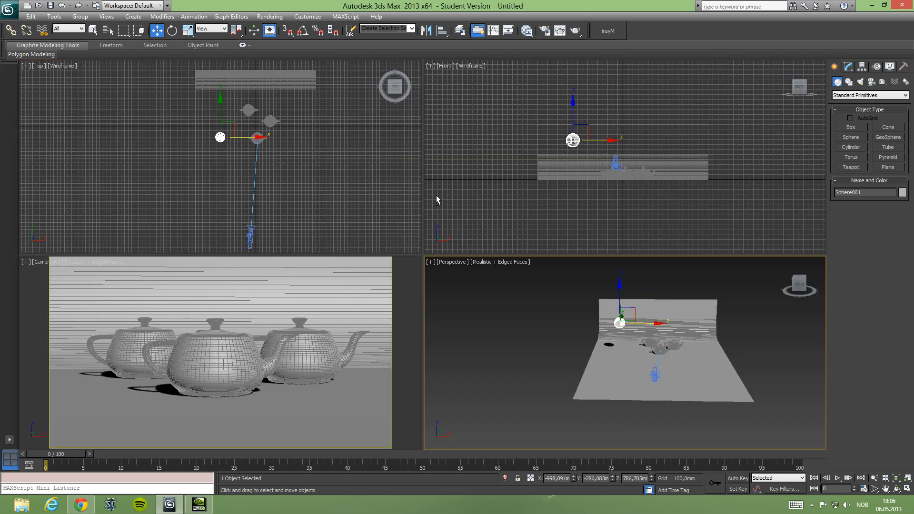
Open the Slate Material Editor, shrink its window and place it over the middle of the viewport.
{"action": "key", "text": "alt+w"}
{"action": "key", "text": "m"}
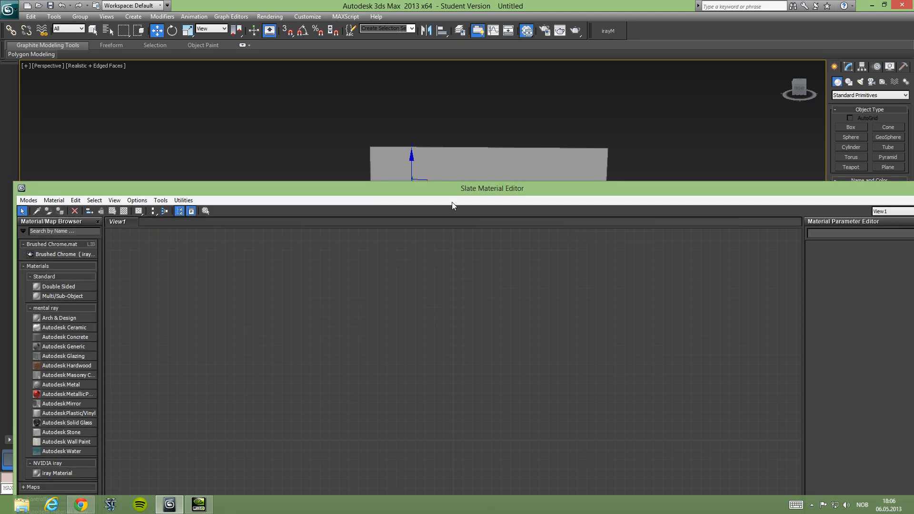
{"action": "left_click_drag", "start_coordinate": [599, 188], "coordinate": [525, 25]}
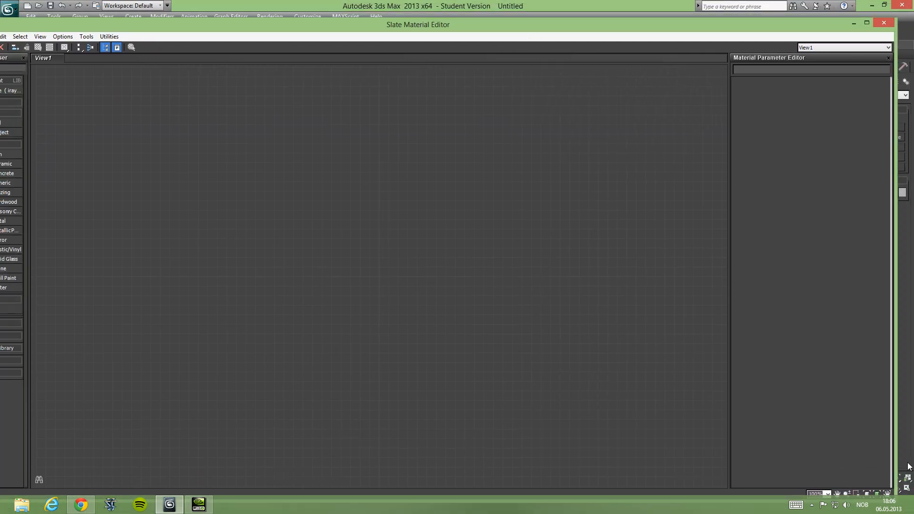
{"action": "left_click_drag", "start_coordinate": [643, 30], "coordinate": [618, 10]}
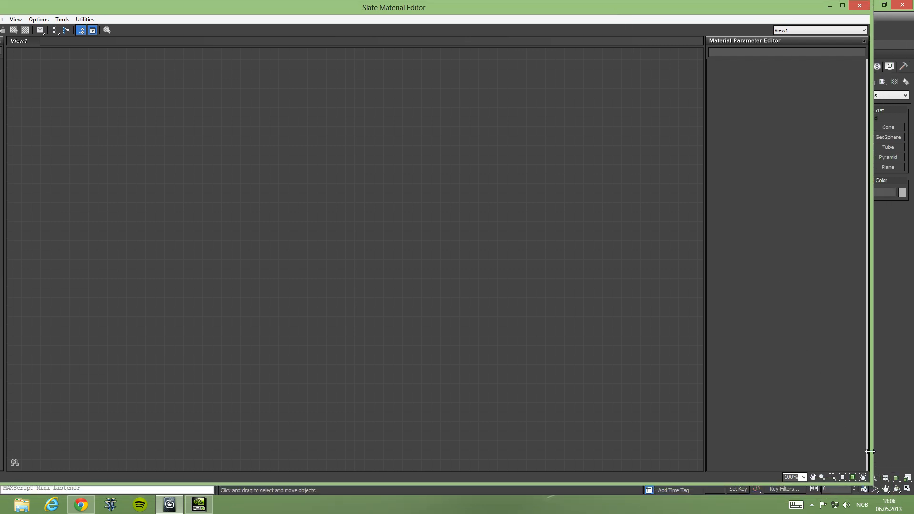
{"action": "left_click_drag", "start_coordinate": [867, 483], "coordinate": [369, 314]}
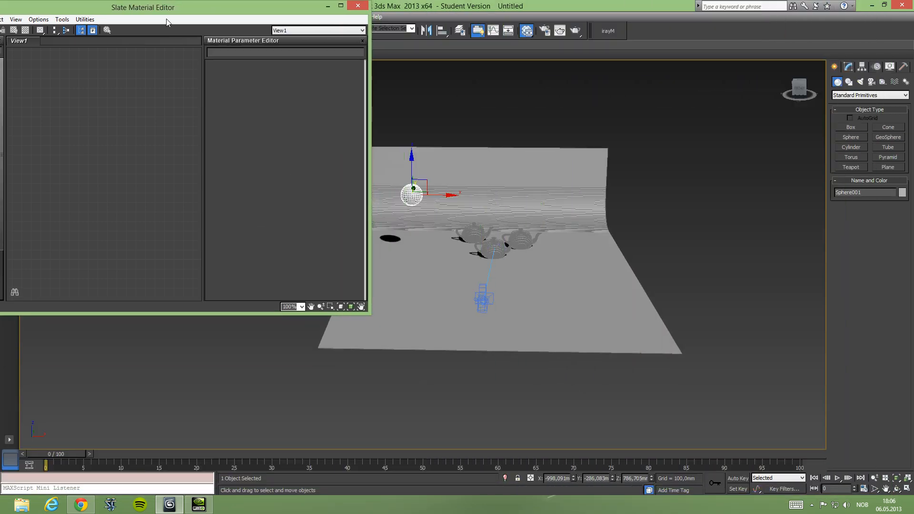
{"action": "left_click_drag", "start_coordinate": [166, 10], "coordinate": [477, 108]}
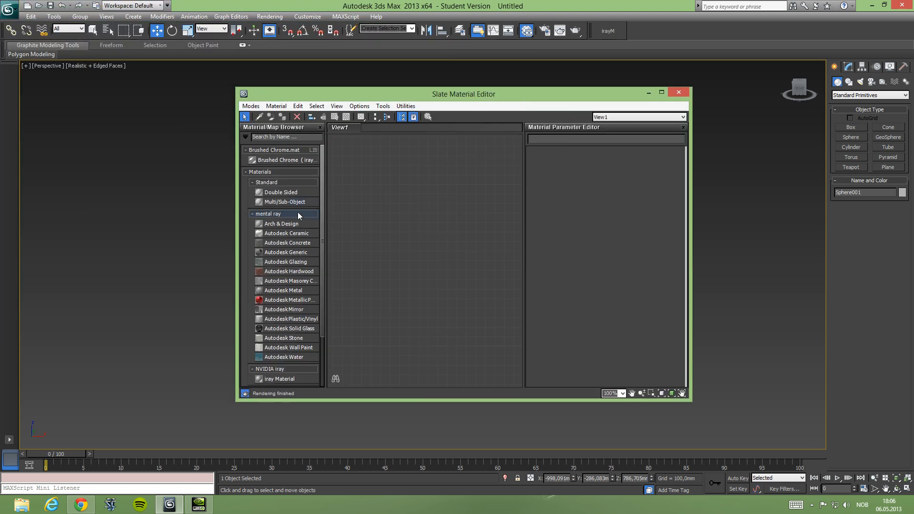
Add an Arch & Design material node to the material view and make the editor window taller.
{"action": "left_click_drag", "start_coordinate": [296, 222], "coordinate": [393, 147]}
{"action": "left_click_drag", "start_coordinate": [340, 398], "coordinate": [351, 446]}
{"action": "scroll", "coordinate": [387, 324], "scroll_direction": "down", "scroll_amount": 2}
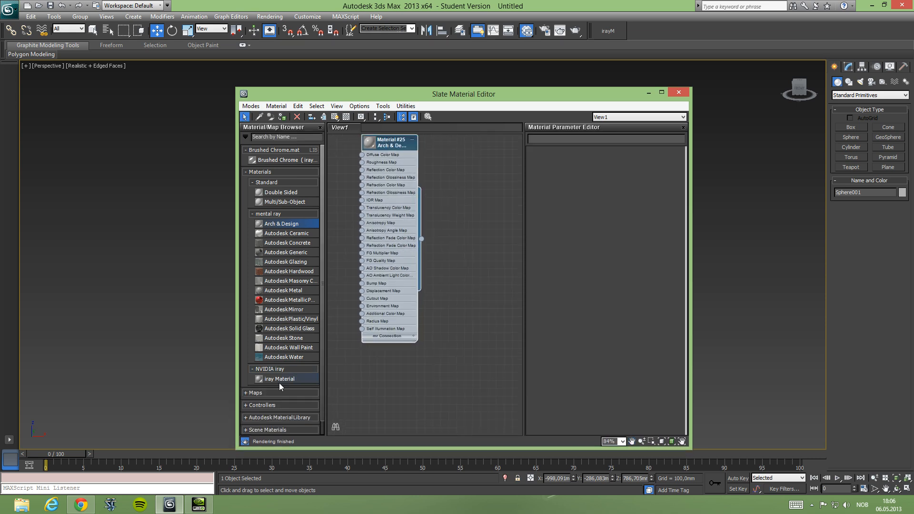
{"action": "left_click_drag", "start_coordinate": [280, 379], "coordinate": [460, 134]}
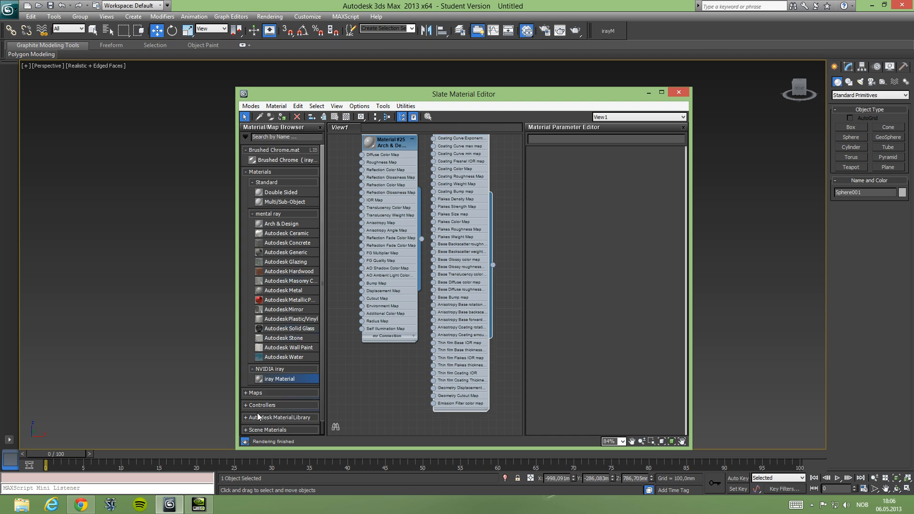
{"action": "key", "text": "z"}
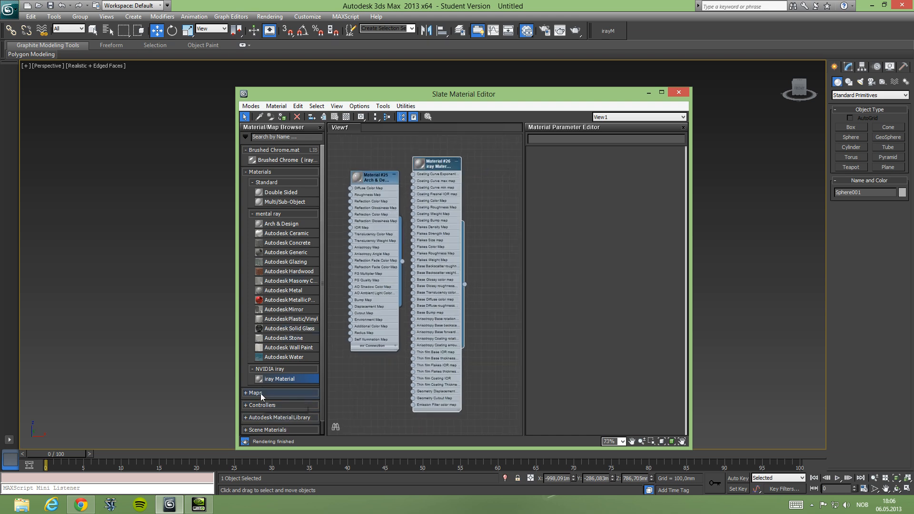
{"action": "left_click", "coordinate": [260, 393]}
{"action": "left_click", "coordinate": [269, 392]}
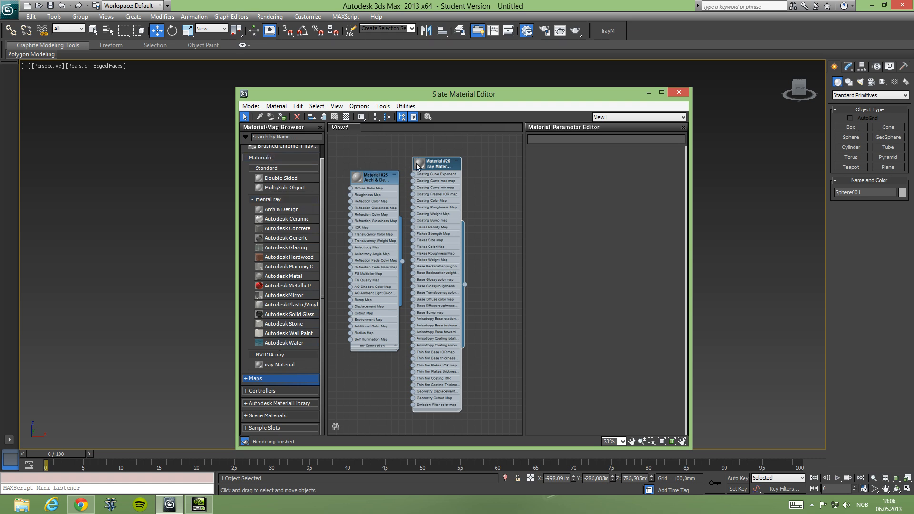
{"action": "left_click", "coordinate": [427, 195]}
{"action": "key", "text": "Delete"}
Open the Arch & Design material's parameters and reposition its node in the material view.
{"action": "double_click", "coordinate": [378, 180]}
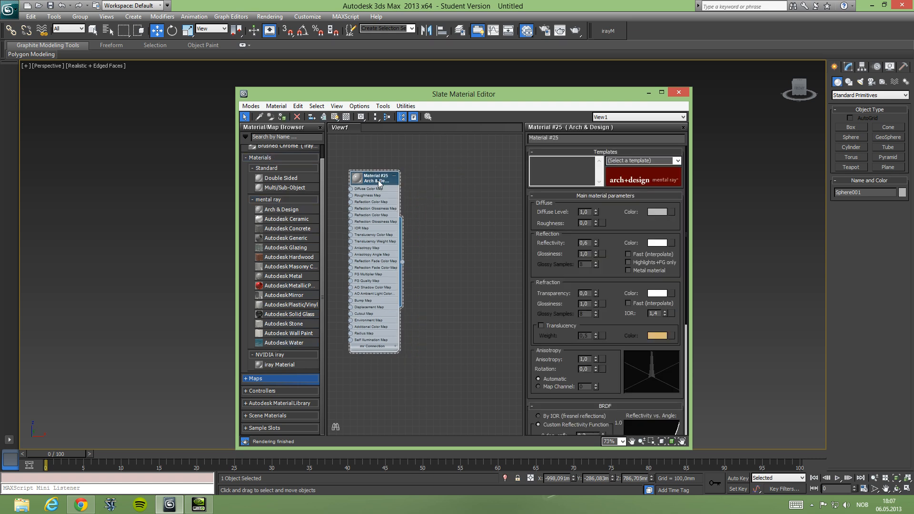
{"action": "left_click_drag", "start_coordinate": [384, 188], "coordinate": [440, 181]}
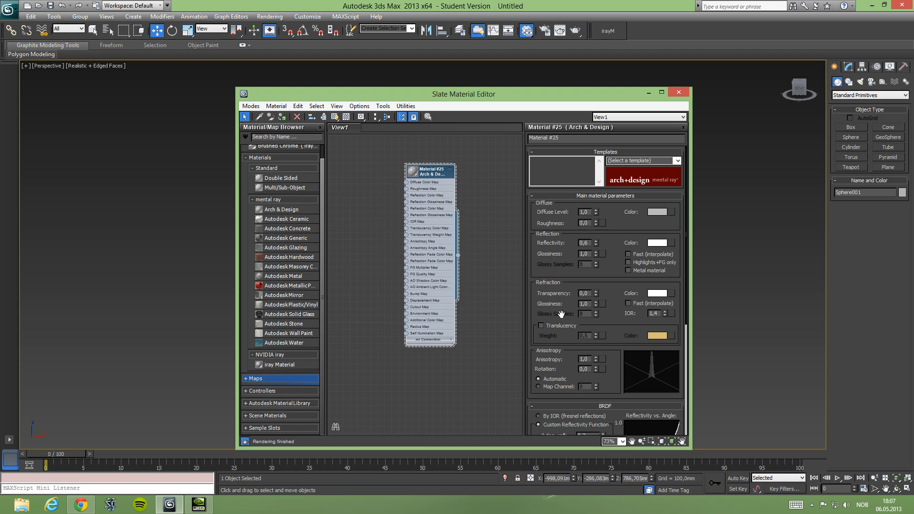
{"action": "mouse_move", "coordinate": [561, 314]}
{"action": "left_mouse_down"}
{"action": "mouse_move", "coordinate": [549, 66]}
{"action": "mouse_move", "coordinate": [559, 318]}
{"action": "left_mouse_up"}
{"action": "left_click_drag", "start_coordinate": [279, 364], "coordinate": [478, 162]}
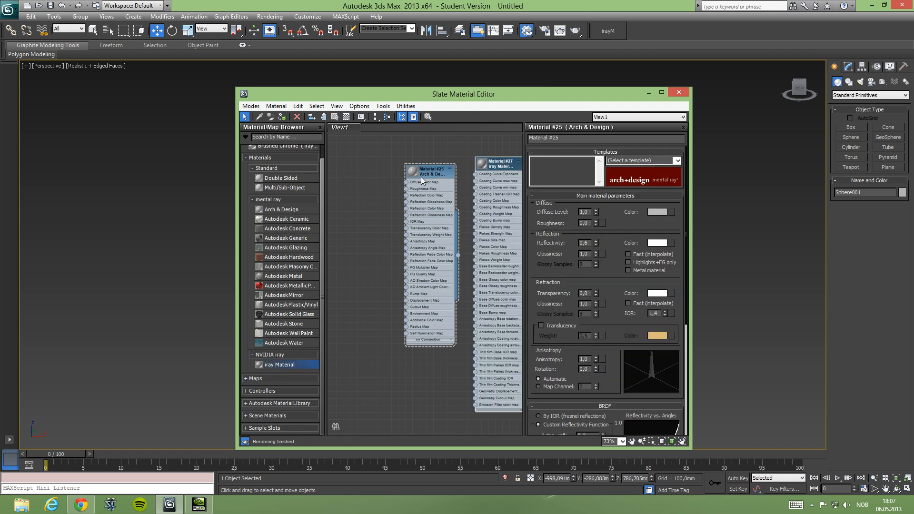
{"action": "double_click", "coordinate": [494, 162]}
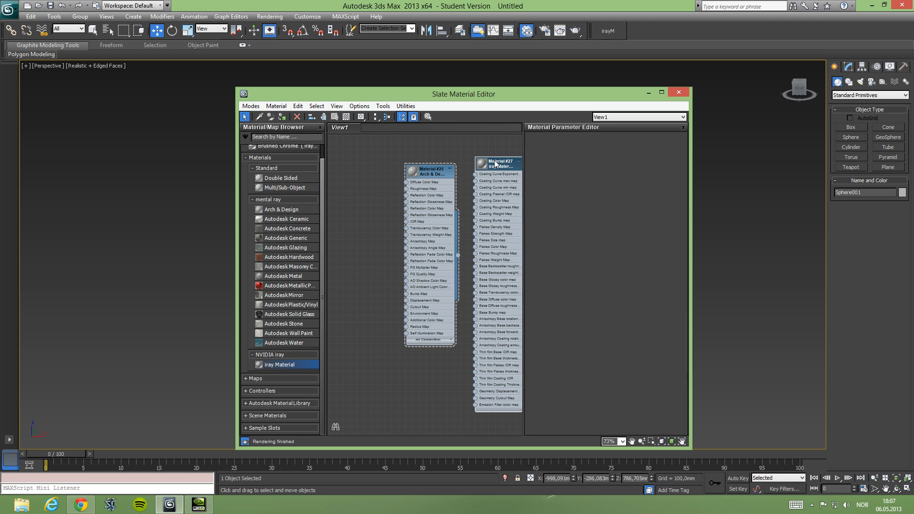
{"action": "key", "text": "Delete"}
{"action": "double_click", "coordinate": [425, 171]}
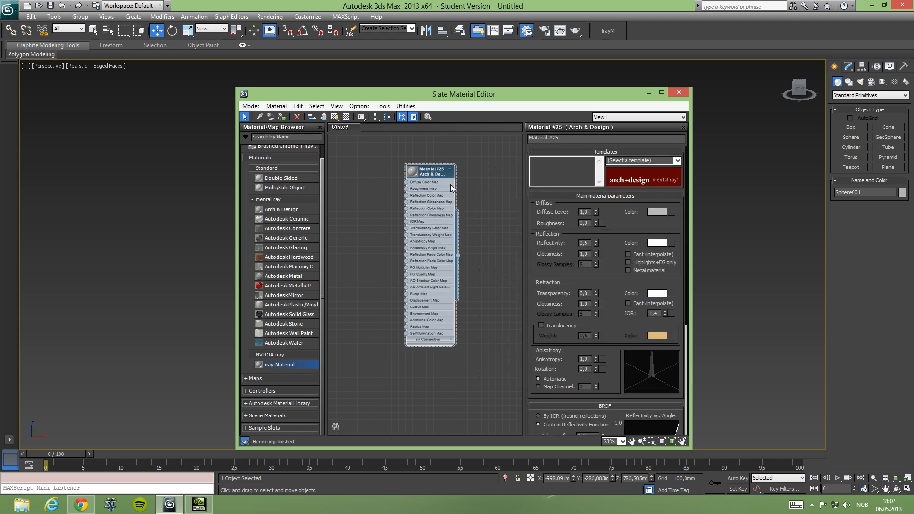
{"action": "left_click_drag", "start_coordinate": [295, 368], "coordinate": [355, 172]}
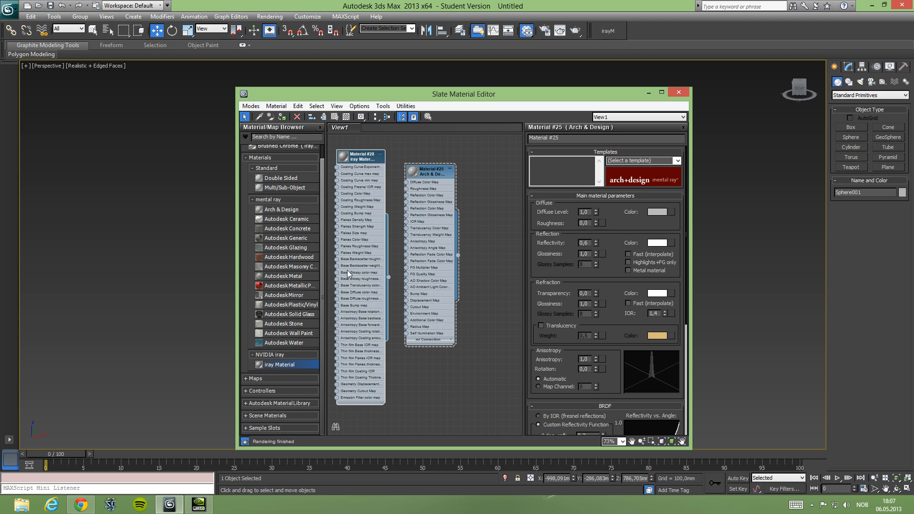
{"action": "left_click", "coordinate": [353, 161]}
{"action": "key", "text": "Delete"}
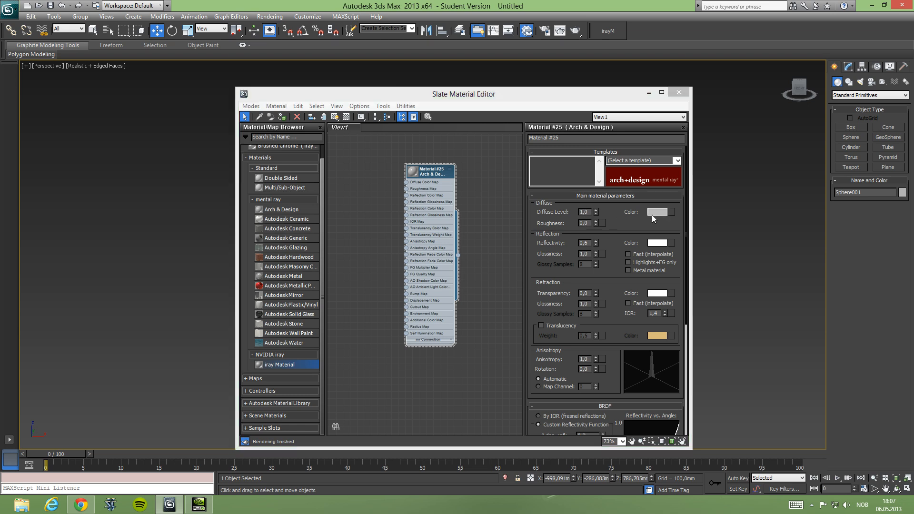
Set the Arch & Design material's diffuse colour to white and its reflectivity to 0.
{"action": "left_click", "coordinate": [653, 213]}
{"action": "left_click_drag", "start_coordinate": [276, 84], "coordinate": [290, 110]}
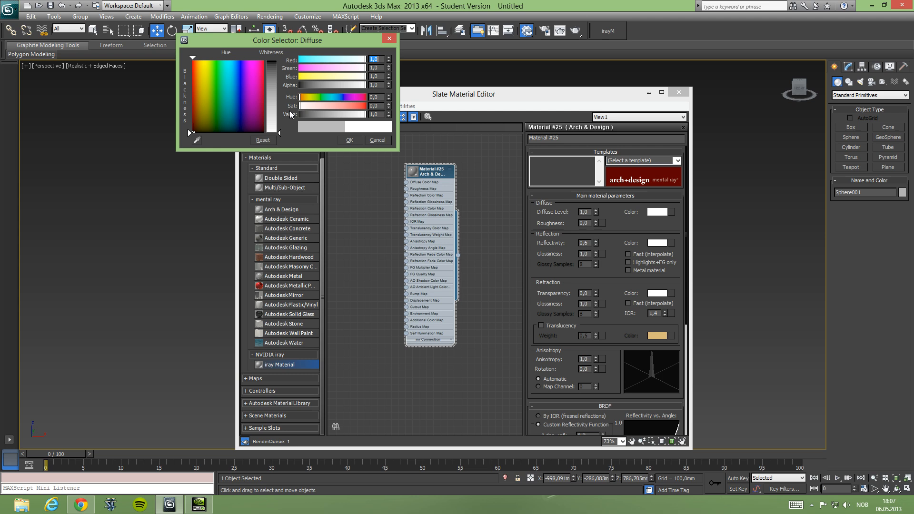
{"action": "left_click", "coordinate": [350, 139]}
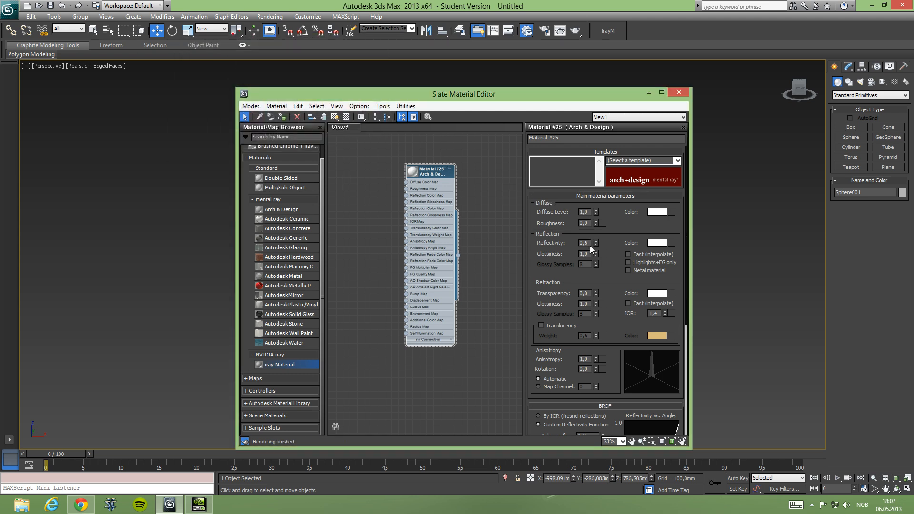
{"action": "left_click_drag", "start_coordinate": [572, 245], "coordinate": [523, 246]}
{"action": "type", "text": "0"}
{"action": "left_click", "coordinate": [515, 244]}
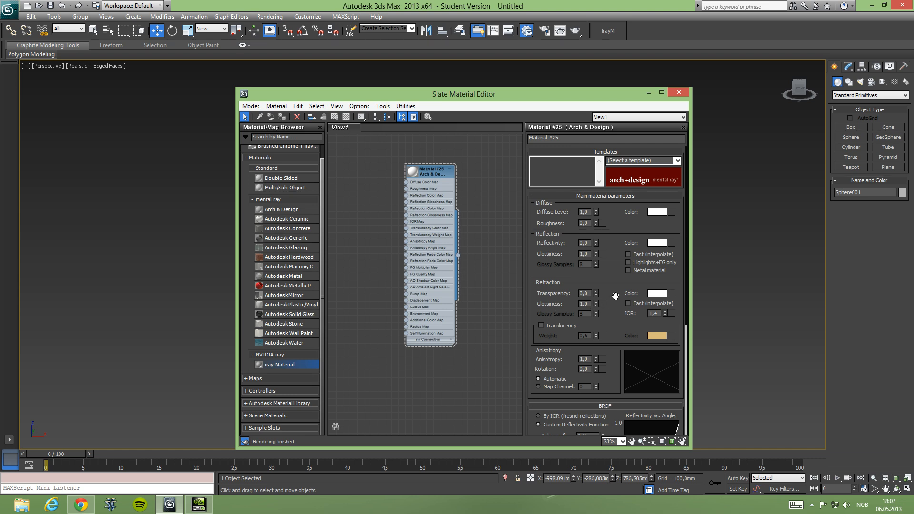
Expand the Arch & Design material's Self Illumination (Glow) settings and enable the glow.
{"action": "left_click_drag", "start_coordinate": [616, 294], "coordinate": [614, 266]}
{"action": "scroll", "coordinate": [614, 266], "scroll_direction": "down", "scroll_amount": 5}
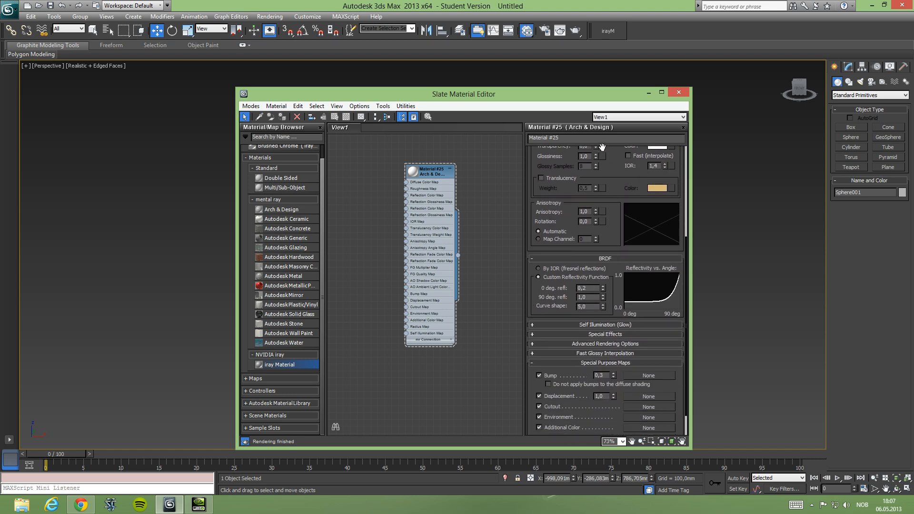
{"action": "left_click", "coordinate": [535, 325]}
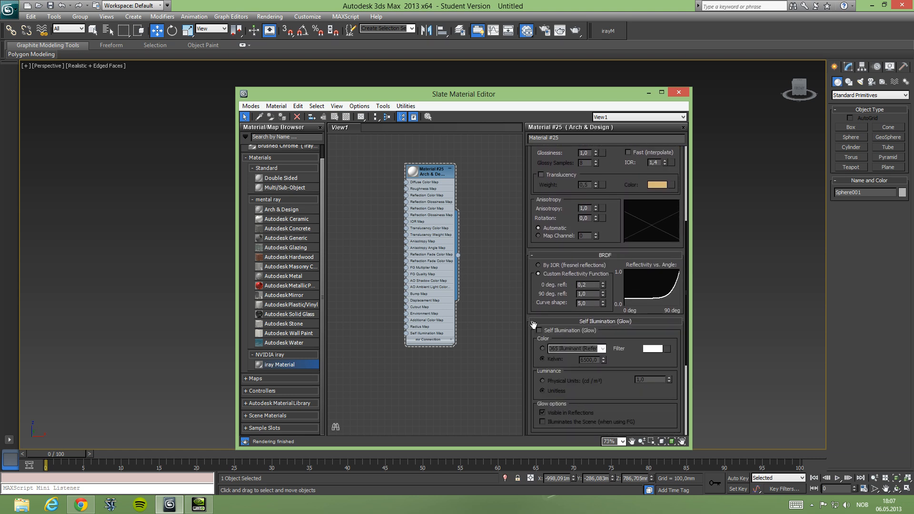
{"action": "left_click_drag", "start_coordinate": [573, 335], "coordinate": [611, 275]}
{"action": "left_click", "coordinate": [538, 307]}
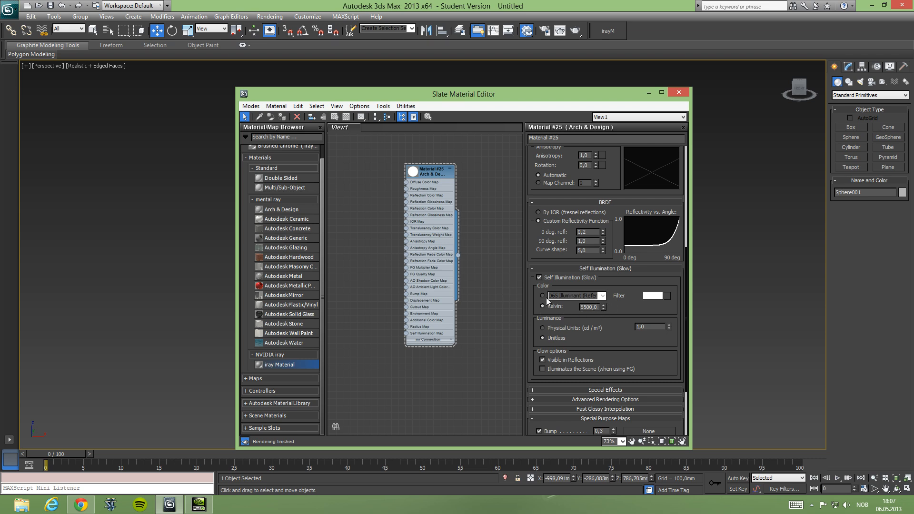
{"action": "left_click_drag", "start_coordinate": [618, 315], "coordinate": [618, 263]}
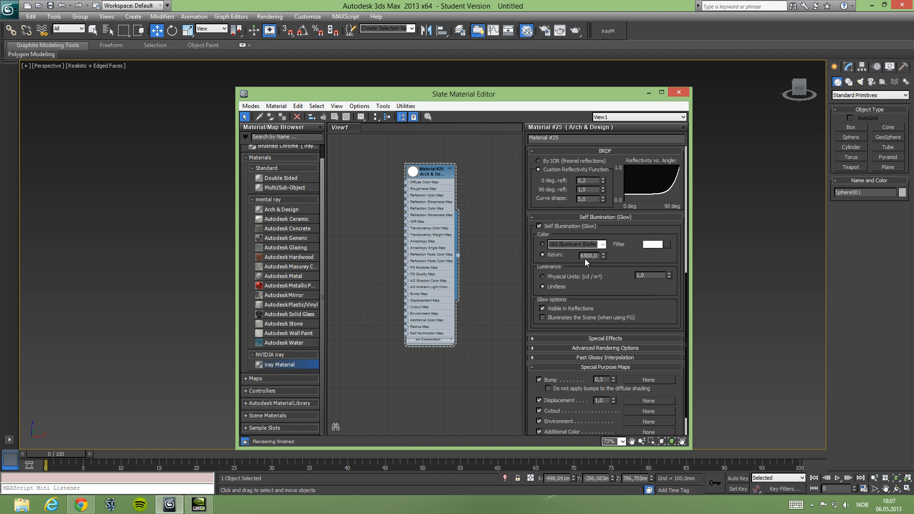
Set the glow luminance to 3000 cd/m² in physical units and minimize the material editor.
{"action": "left_click", "coordinate": [546, 277]}
{"action": "type", "text": "5000"}
{"action": "key", "text": "Return"}
{"action": "type", "text": "3000"}
{"action": "key", "text": "Return"}
{"action": "left_click", "coordinate": [648, 92]}
{"action": "key", "text": "m"}
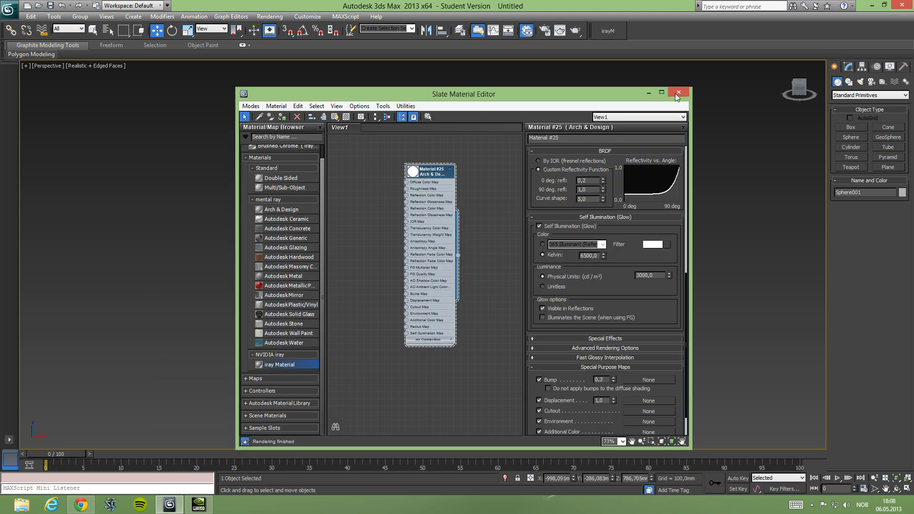
{"action": "left_click", "coordinate": [652, 90]}
{"action": "left_click", "coordinate": [641, 209]}
Maximize the Camera001 viewport, illuminate it with scene lights, and check its lighting and shadow options.
{"action": "key", "text": "alt+w"}
{"action": "right_click", "coordinate": [320, 336]}
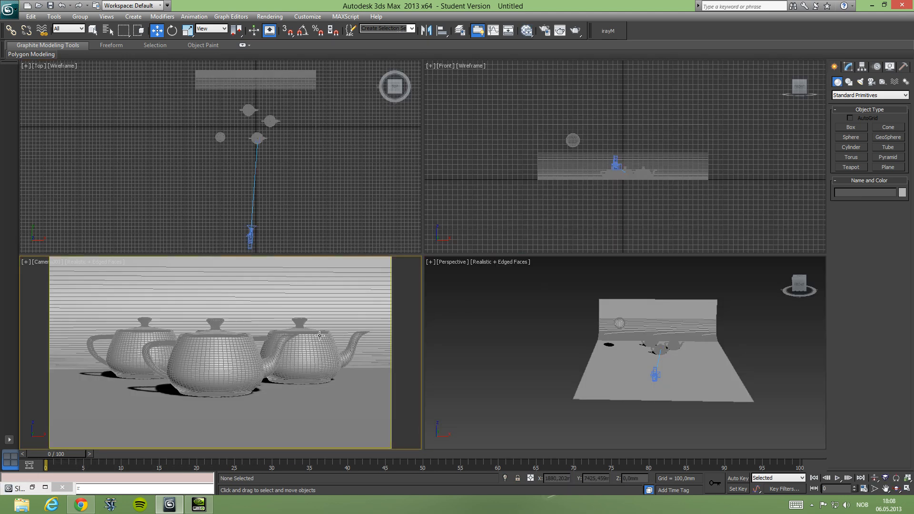
{"action": "key", "text": "alt+w"}
{"action": "left_click", "coordinate": [91, 66]}
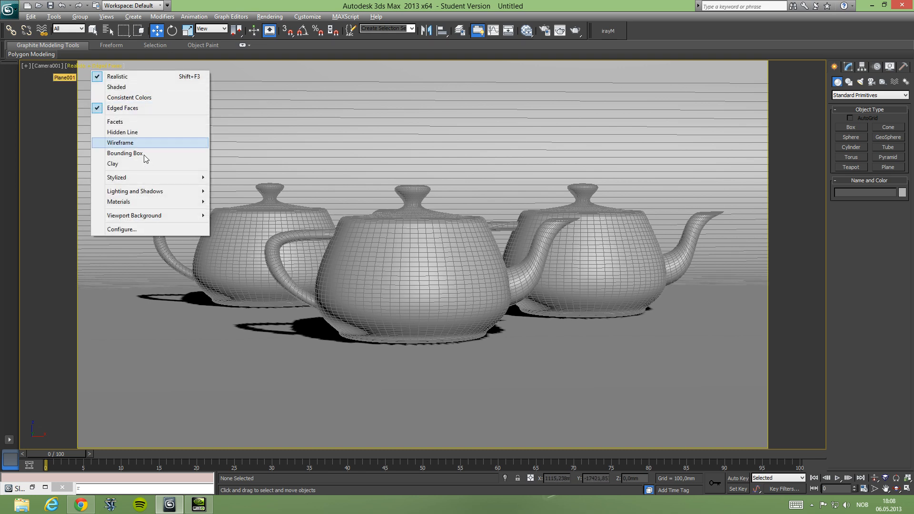
{"action": "mouse_move", "coordinate": [149, 191]}
{"action": "left_click", "coordinate": [265, 202]}
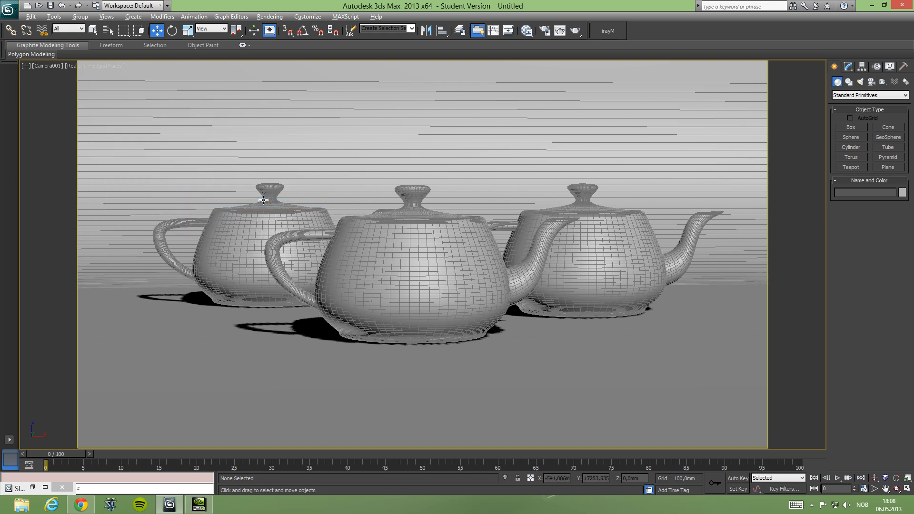
{"action": "left_click", "coordinate": [99, 66]}
{"action": "mouse_move", "coordinate": [193, 193]}
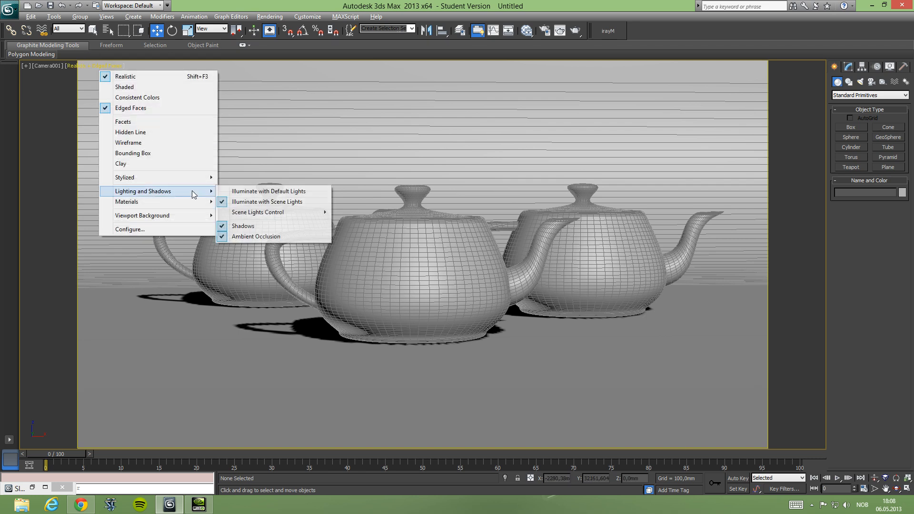
{"action": "left_click", "coordinate": [162, 342]}
Move the sphere closer to the teapots, to about X -622 mm, Y -166 mm, in the Top view.
{"action": "key", "text": "alt+w"}
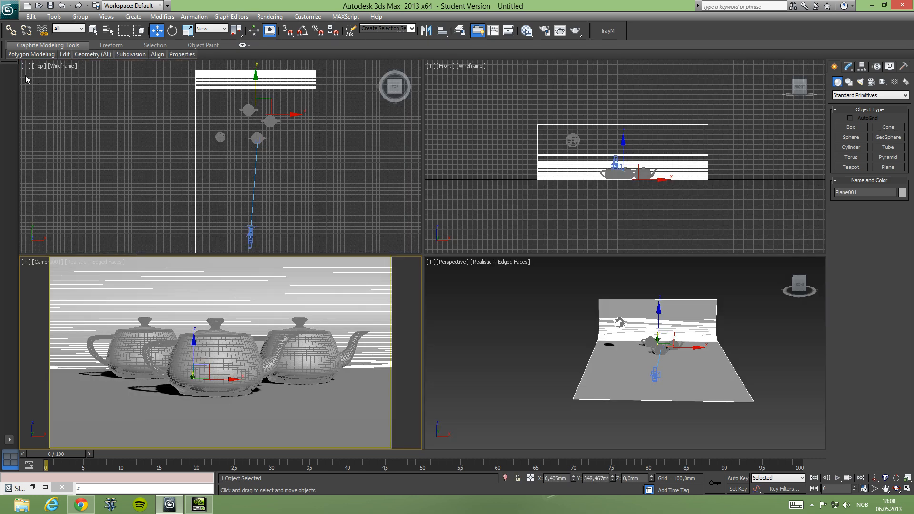
{"action": "left_click", "coordinate": [90, 32]}
{"action": "left_click", "coordinate": [472, 329]}
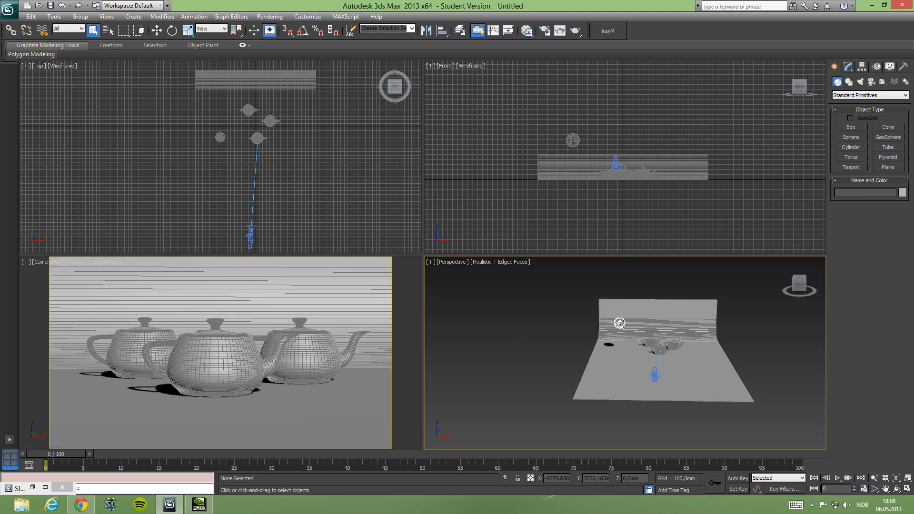
{"action": "left_click", "coordinate": [619, 323]}
{"action": "key", "text": "w"}
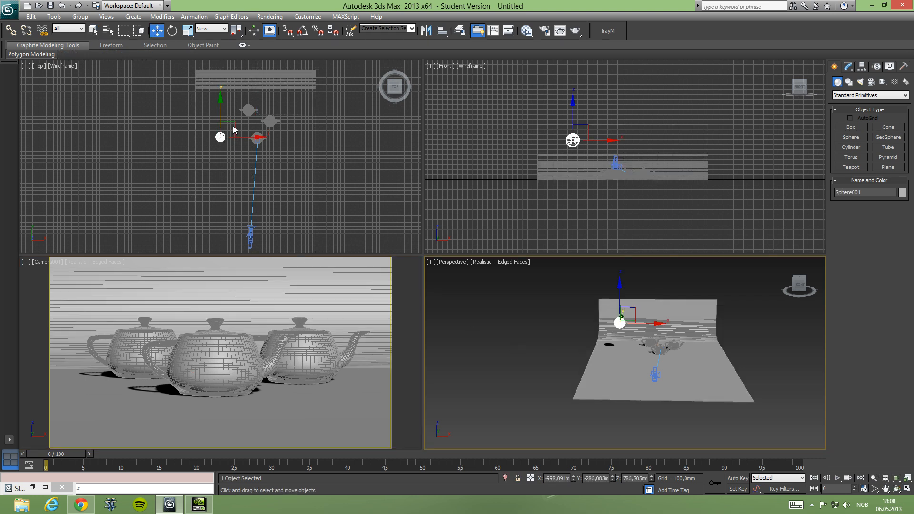
{"action": "left_click", "coordinate": [235, 126]}
{"action": "left_click_drag", "start_coordinate": [236, 125], "coordinate": [249, 121]}
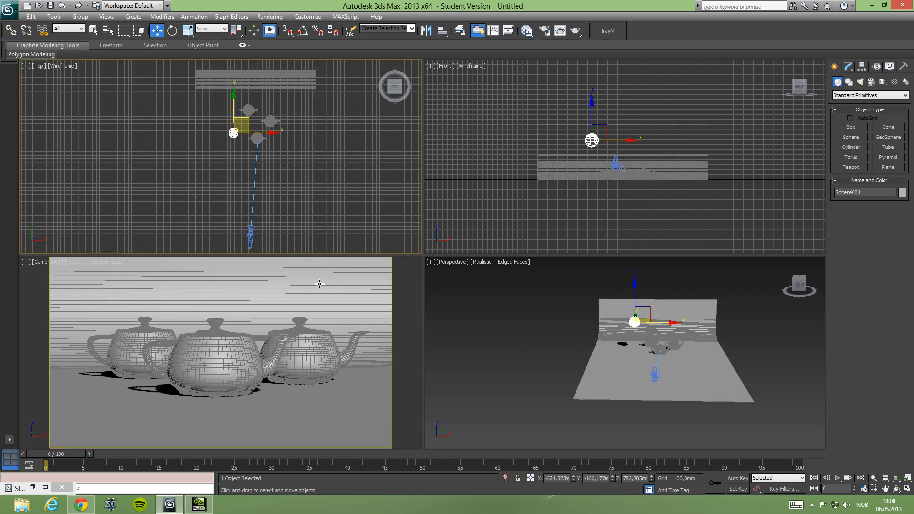
Render the maximized Camera001 view with the glowing sphere and close the rendered frame window.
{"action": "left_click", "coordinate": [438, 374]}
{"action": "right_click", "coordinate": [336, 367]}
{"action": "key", "text": "alt+w"}
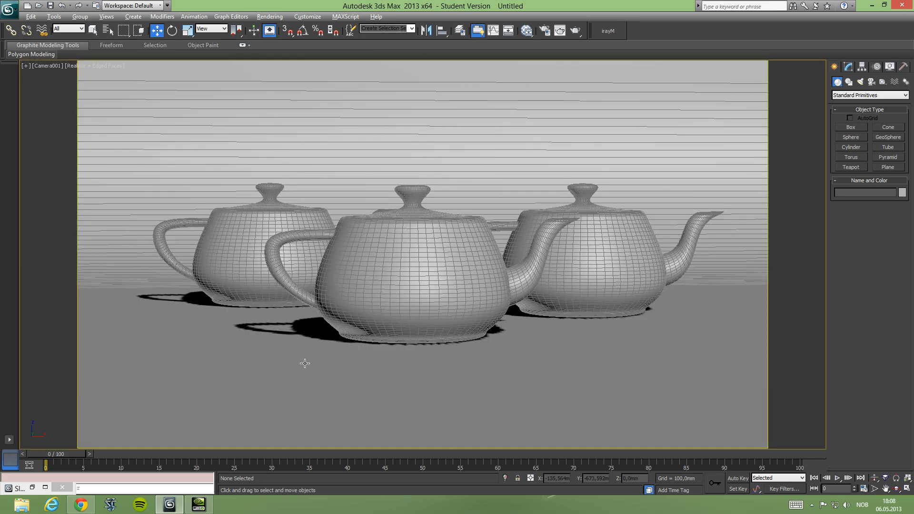
{"action": "key", "text": "shift+q"}
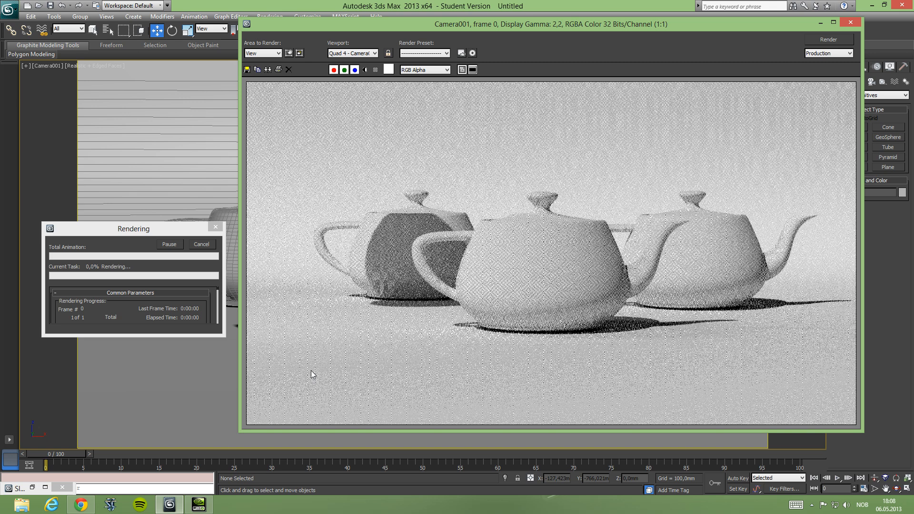
{"action": "left_click", "coordinate": [829, 40]}
{"action": "left_click", "coordinate": [850, 23]}
Place a free photometric light on the floor beside the teapots in the Perspective view, declining the suggested exposure control change.
{"action": "left_click", "coordinate": [757, 315]}
{"action": "key", "text": "alt+w"}
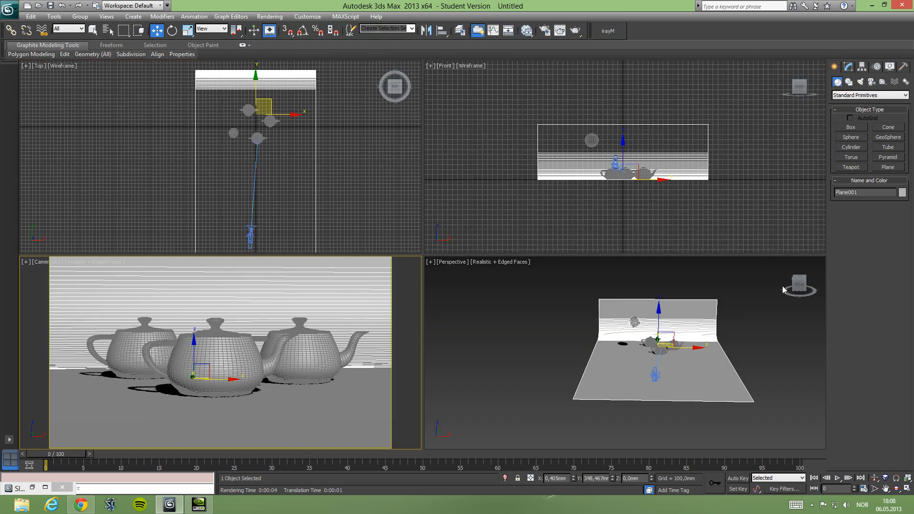
{"action": "left_click", "coordinate": [93, 30]}
{"action": "left_click", "coordinate": [527, 336]}
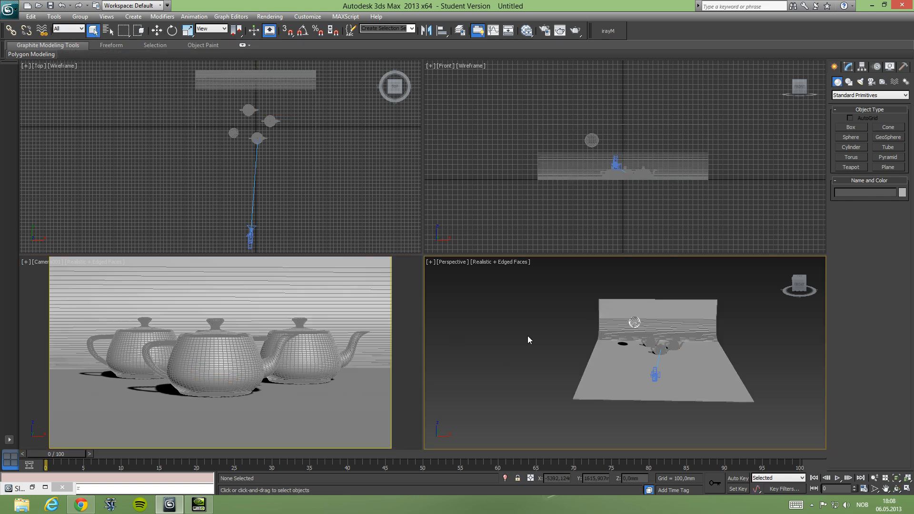
{"action": "left_click", "coordinate": [633, 319]}
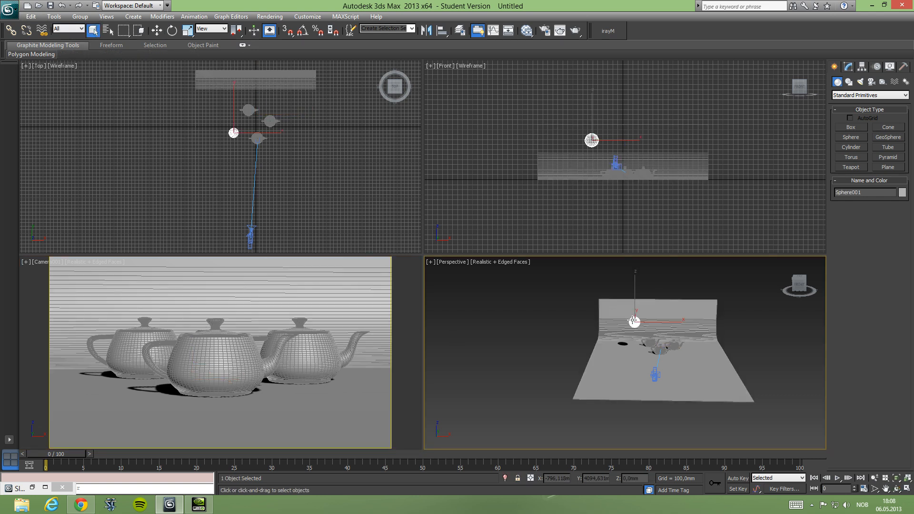
{"action": "key", "text": "alt+w"}
{"action": "left_click", "coordinate": [861, 82]}
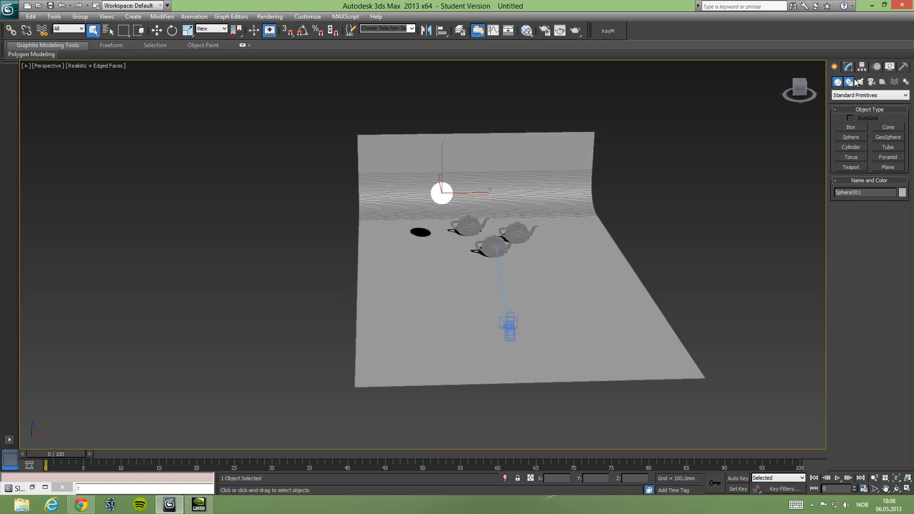
{"action": "left_click", "coordinate": [861, 82]}
{"action": "left_click", "coordinate": [888, 127]}
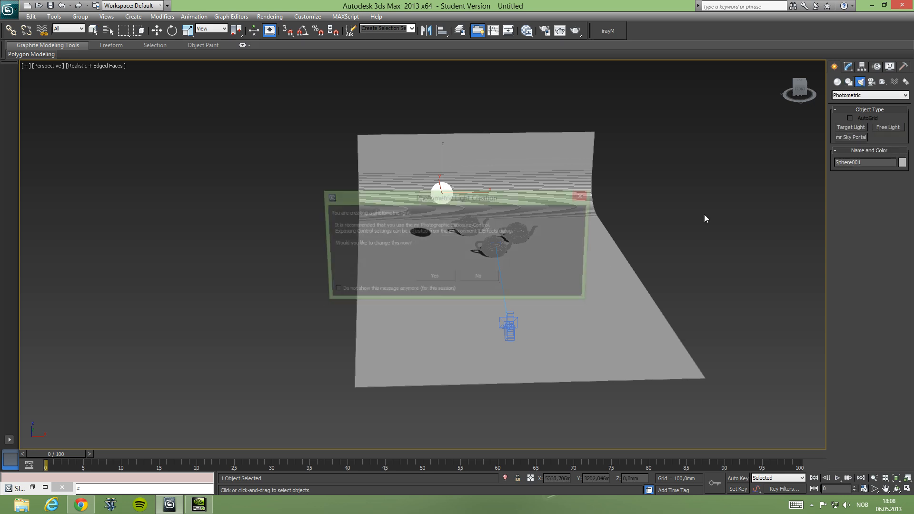
{"action": "left_click", "coordinate": [471, 282]}
{"action": "left_click", "coordinate": [397, 267]}
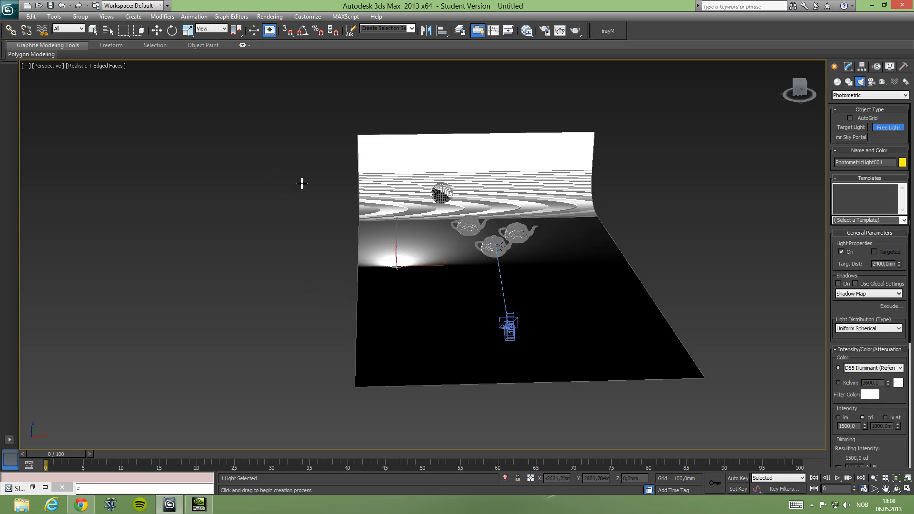
Raise the photometric light beside the sphere, to about X -1215 mm, Y -661 mm, Z 850 mm, and review its parameters.
{"action": "right_click", "coordinate": [301, 183]}
{"action": "left_click_drag", "start_coordinate": [389, 233], "coordinate": [396, 191]}
{"action": "left_click", "coordinate": [397, 265]}
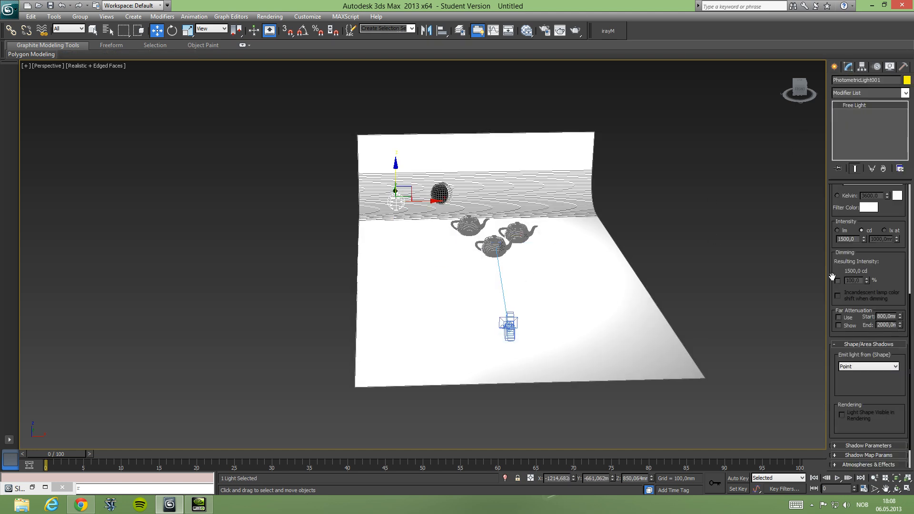
{"action": "scroll", "coordinate": [841, 202], "scroll_direction": "up", "scroll_amount": 5}
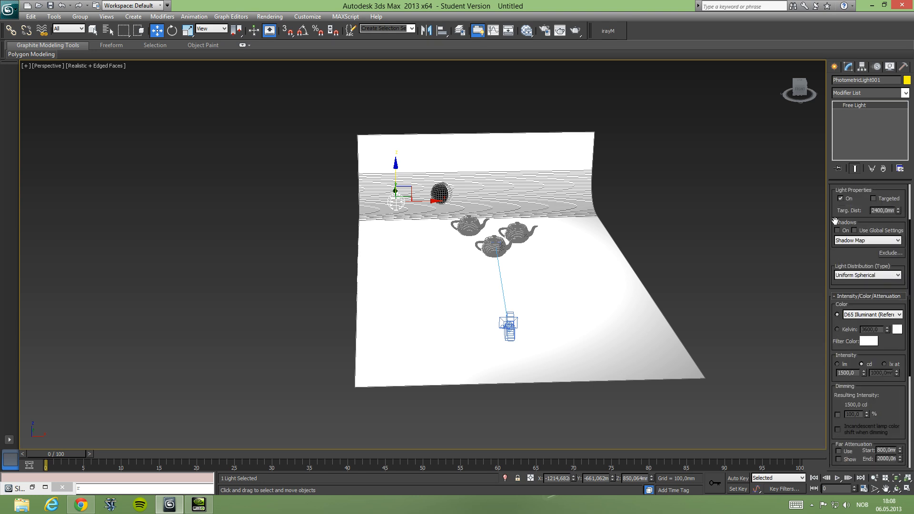
{"action": "left_click", "coordinate": [848, 198]}
{"action": "left_click_drag", "start_coordinate": [849, 201], "coordinate": [857, 236]}
{"action": "left_click", "coordinate": [708, 237]}
Render the Camera001 view with the photometric light added and close the rendered frame window.
{"action": "key", "text": "alt+w"}
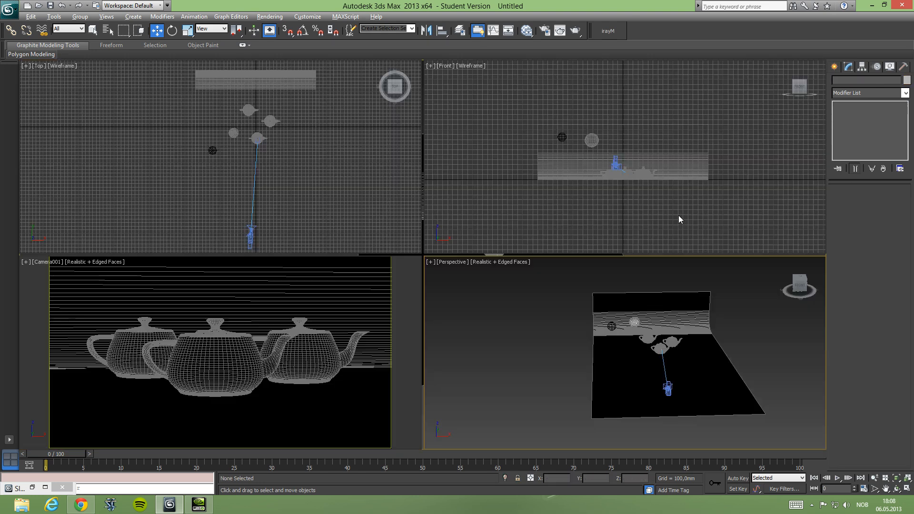
{"action": "left_click", "coordinate": [359, 349]}
{"action": "key", "text": "alt+w"}
{"action": "key", "text": "shift+q"}
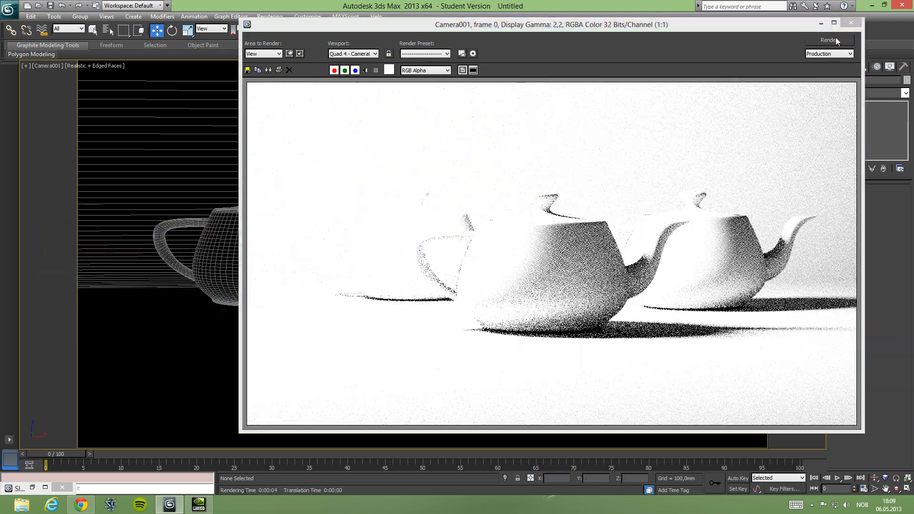
{"action": "left_click", "coordinate": [851, 23]}
Open Render Setup and set the mr Photographic Exposure Control preset to Physically Based Lighting, Indoor Daylight.
{"action": "key", "text": "F10"}
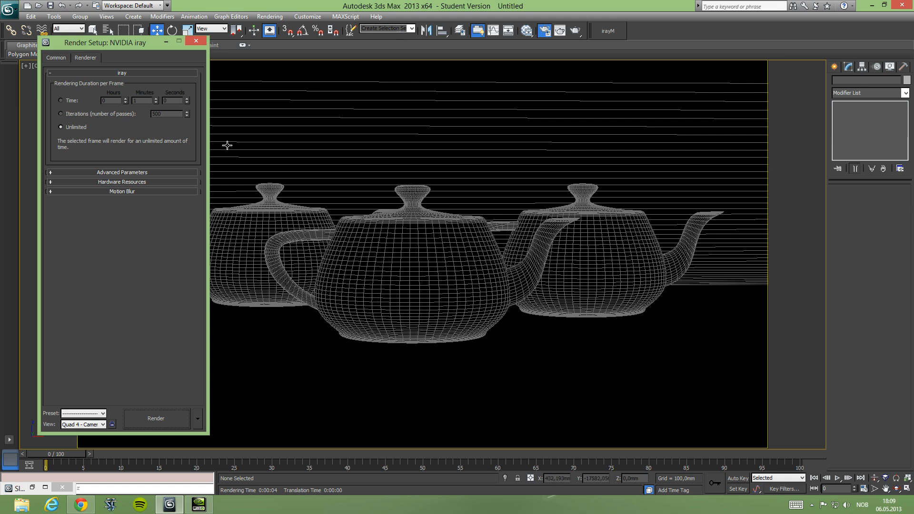
{"action": "key", "text": "8"}
{"action": "left_click", "coordinate": [419, 227]}
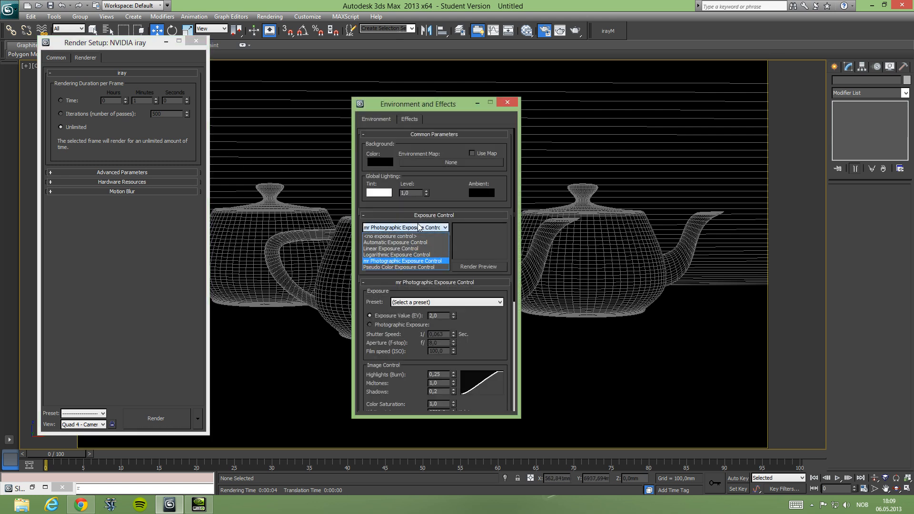
{"action": "left_click", "coordinate": [420, 228]}
{"action": "left_click", "coordinate": [448, 303]}
{"action": "left_click", "coordinate": [451, 330]}
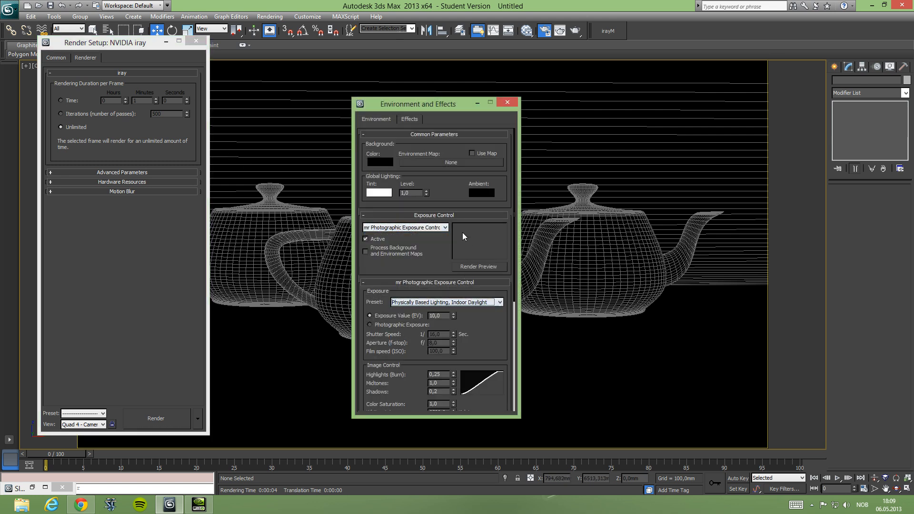
Close the environment settings, render the Camera001 view with the indoor daylight exposure and cancel the rendering.
{"action": "left_click", "coordinate": [507, 102]}
{"action": "left_click", "coordinate": [167, 416]}
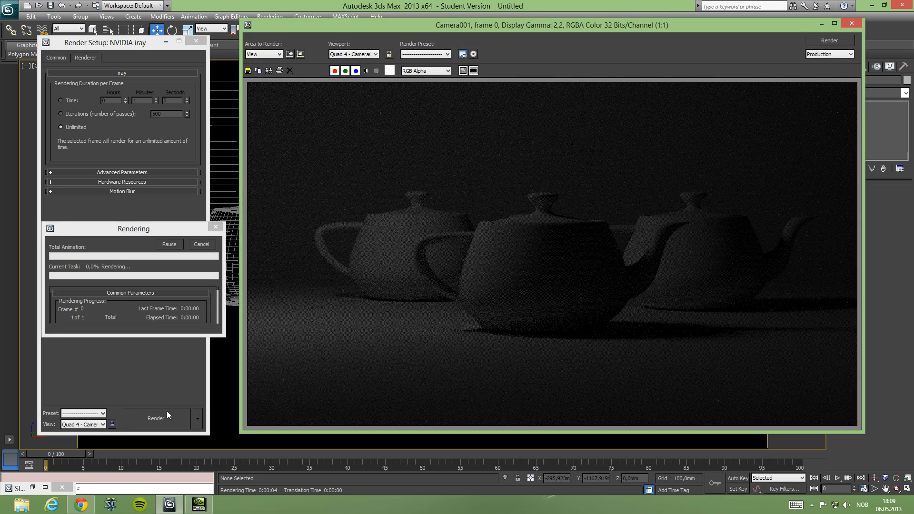
{"action": "left_click", "coordinate": [207, 242]}
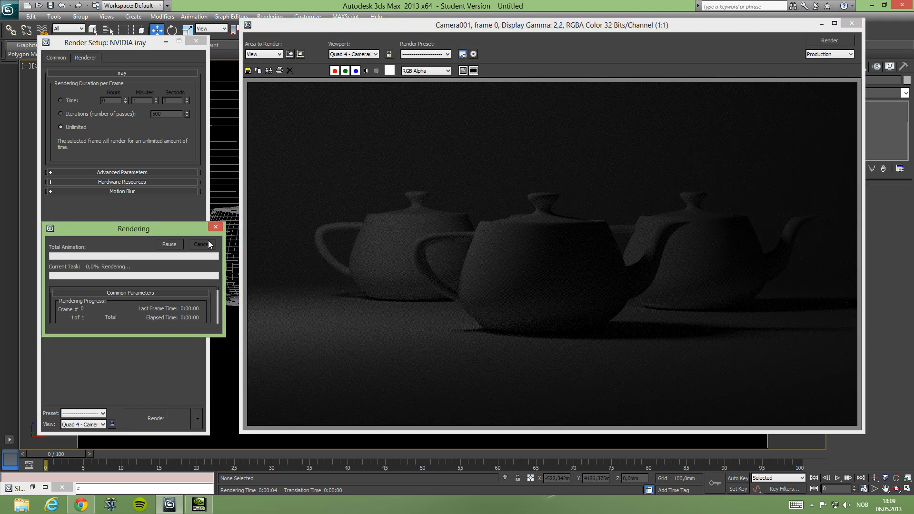
Close the render windows and set the glowing sphere material's self-illumination luminance to 5000 cd/m² in the Slate Material Editor.
{"action": "left_click", "coordinate": [196, 41]}
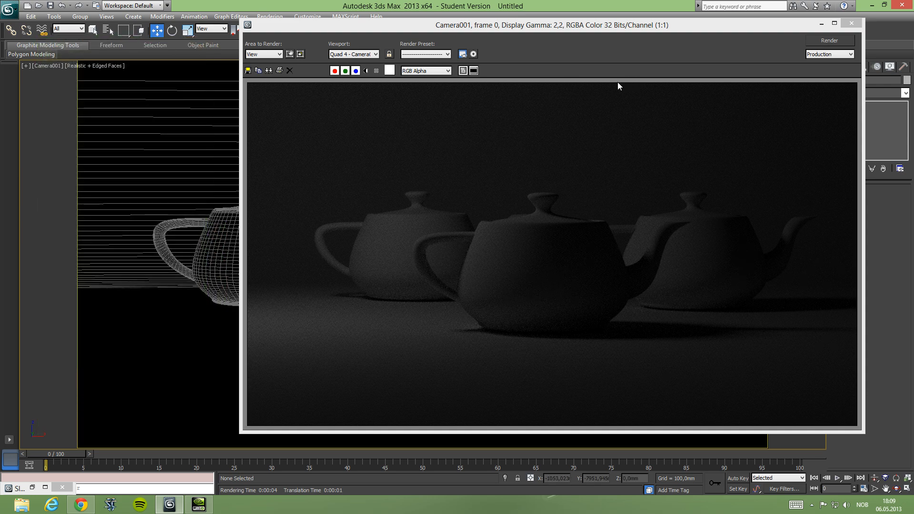
{"action": "key", "text": "m"}
{"action": "left_click", "coordinate": [851, 23]}
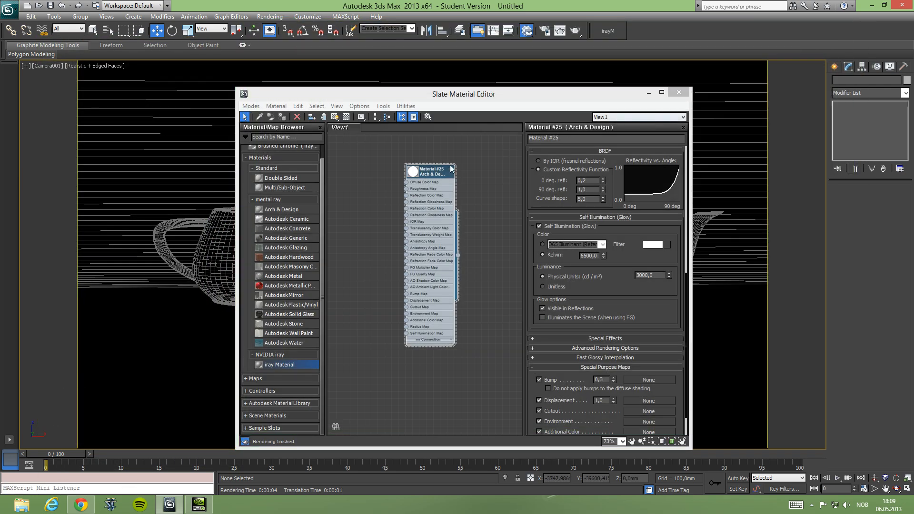
{"action": "left_click_drag", "start_coordinate": [446, 98], "coordinate": [456, 80]}
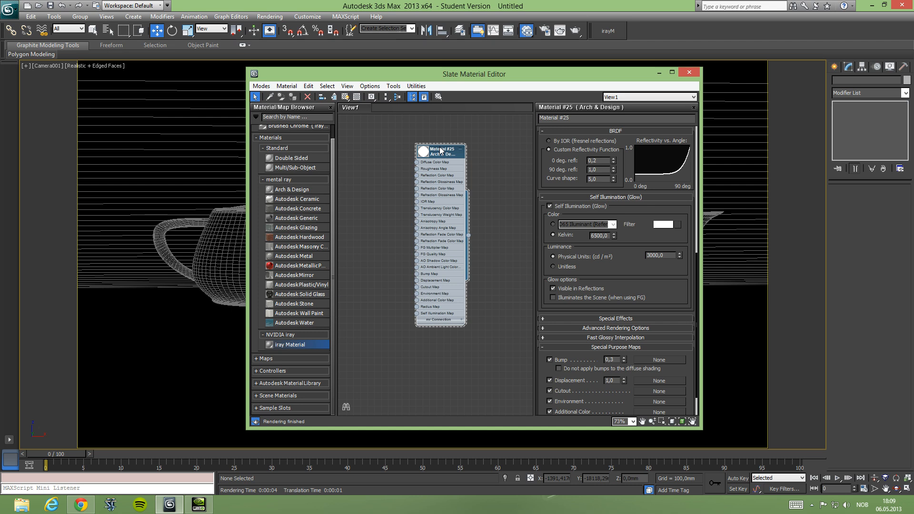
{"action": "double_click", "coordinate": [661, 256]}
{"action": "type", "text": "5000"}
{"action": "key", "text": "Return"}
{"action": "left_click", "coordinate": [689, 72]}
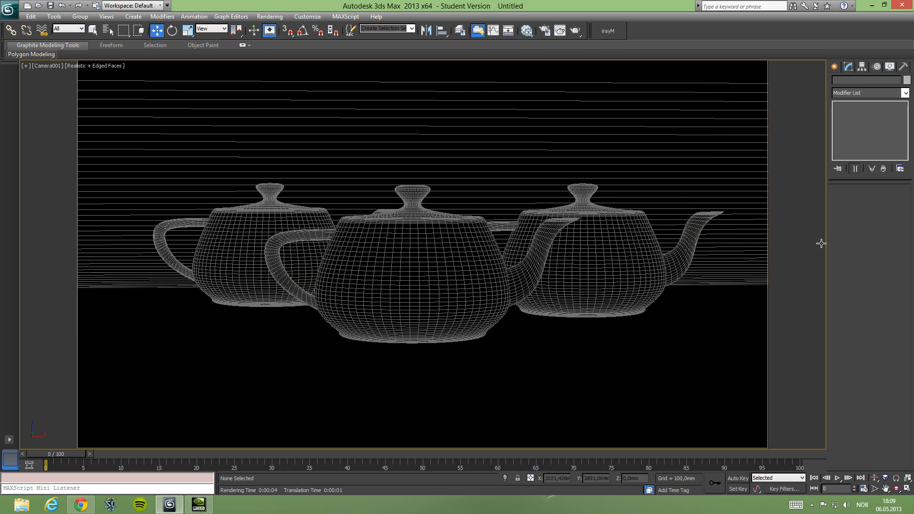
Copy the self-illuminated sphere about 1626 mm along the X axis to the other side of the teapots.
{"action": "left_click", "coordinate": [820, 310]}
{"action": "key", "text": "alt+w"}
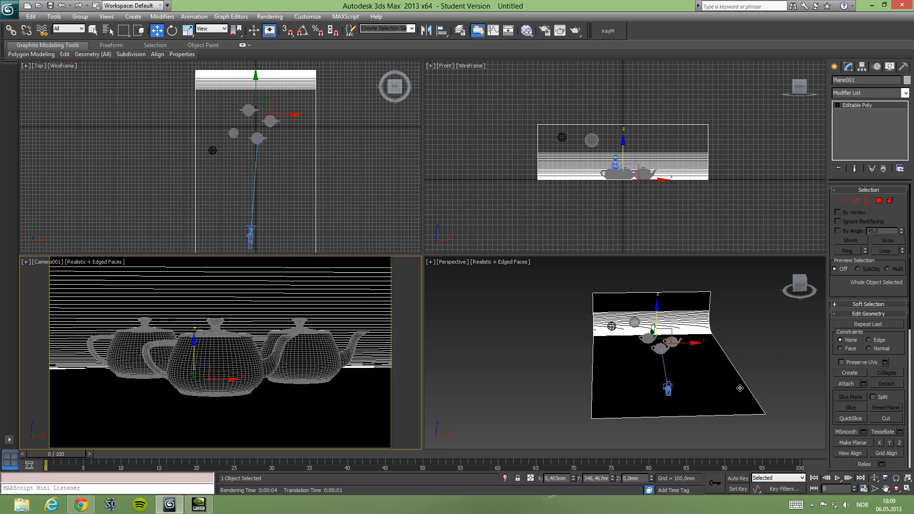
{"action": "left_click", "coordinate": [740, 388]}
{"action": "left_click", "coordinate": [633, 327]}
{"action": "left_click_drag", "start_coordinate": [659, 322], "coordinate": [724, 322], "text": "shift"}
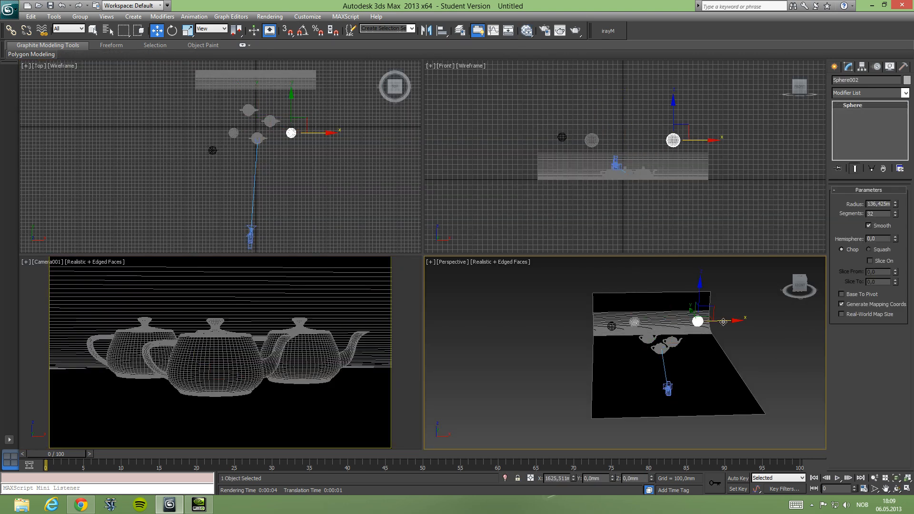
{"action": "left_click", "coordinate": [461, 291]}
Copy the new sphere along the Y axis toward the backdrop and deselect it.
{"action": "mouse_move", "coordinate": [696, 280]}
{"action": "middle_mouse_down", "text": "alt"}
{"action": "mouse_move", "coordinate": [676, 282]}
{"action": "mouse_move", "coordinate": [715, 315]}
{"action": "middle_mouse_up", "text": "alt"}
{"action": "left_click_drag", "start_coordinate": [723, 318], "coordinate": [765, 312], "text": "shift"}
{"action": "left_click", "coordinate": [461, 292]}
{"action": "left_click", "coordinate": [506, 373]}
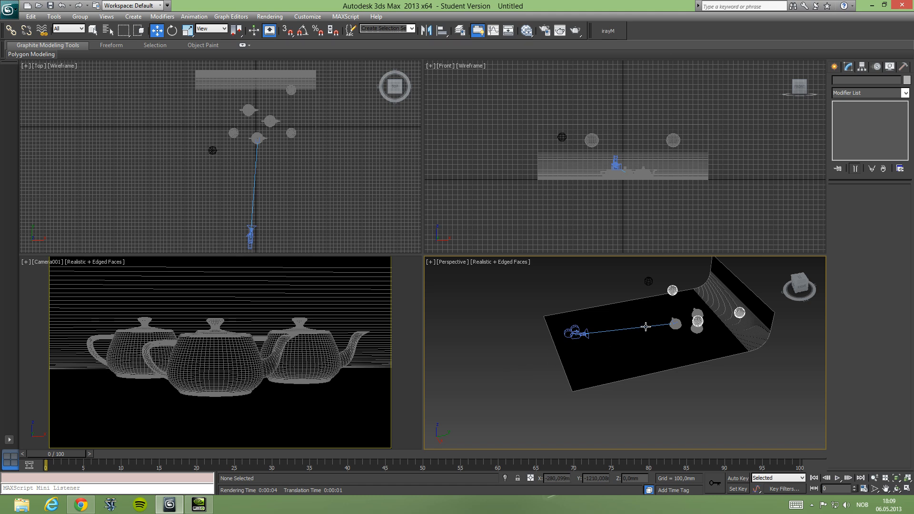
{"action": "key", "text": "alt+w"}
{"action": "key", "text": "alt+w"}
{"action": "left_click", "coordinate": [288, 349]}
{"action": "key", "text": "alt+w"}
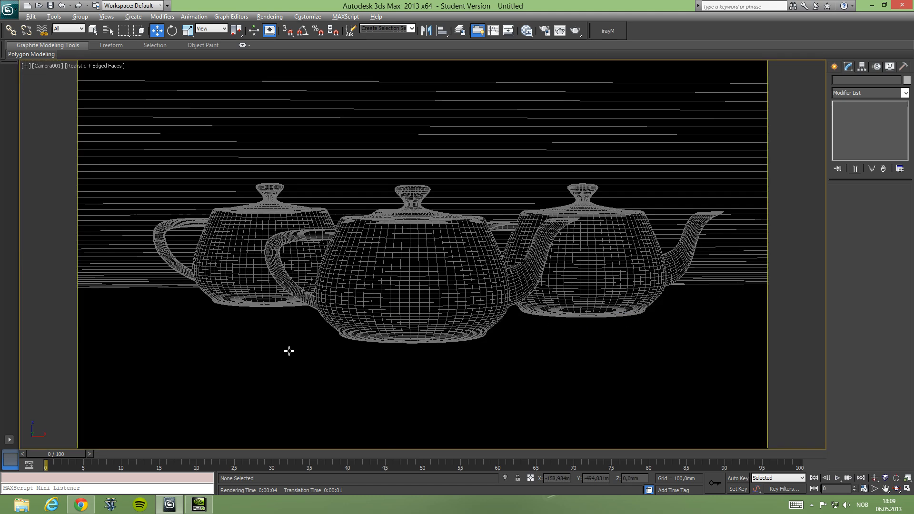
{"action": "key", "text": "F10"}
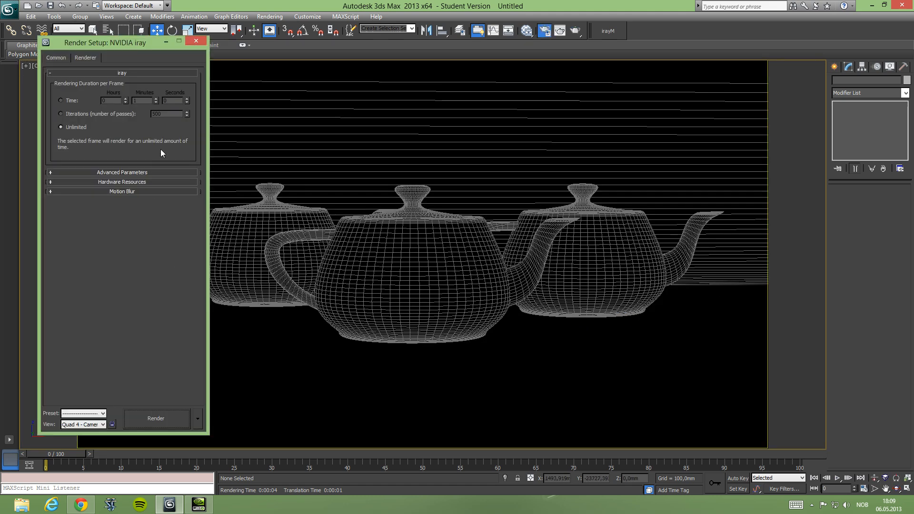
{"action": "key", "text": "F10"}
Enable the multi-pass effect on Camera001 and set its type to Depth of Field (mental ray).
{"action": "key", "text": "alt+w"}
{"action": "left_click", "coordinate": [565, 330]}
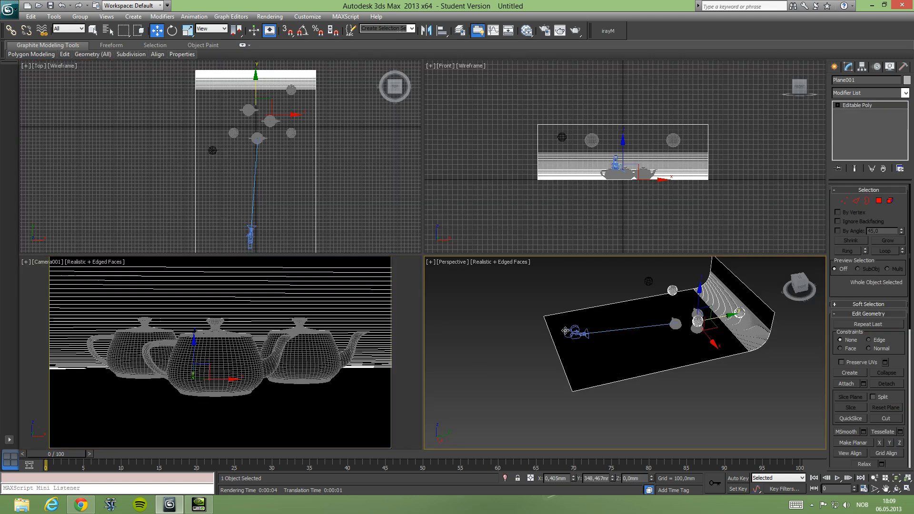
{"action": "left_click", "coordinate": [566, 331]}
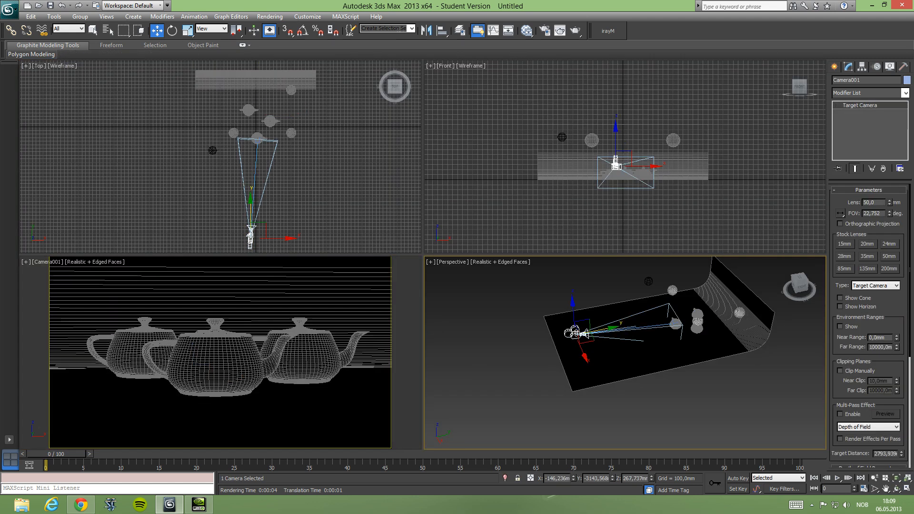
{"action": "left_click", "coordinate": [845, 416]}
{"action": "left_click", "coordinate": [868, 426]}
{"action": "left_click", "coordinate": [859, 435]}
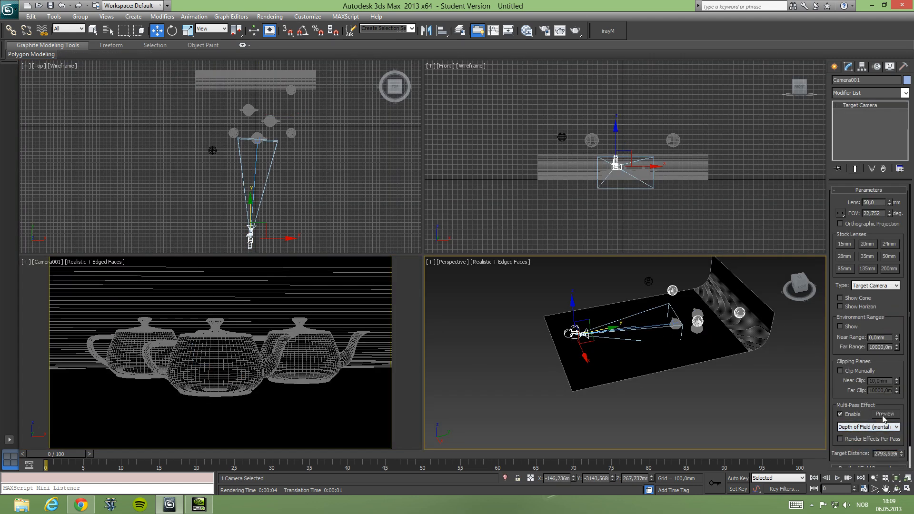
Set Camera001's depth of field f-Stop to 0,23 and deselect the camera.
{"action": "left_click_drag", "start_coordinate": [882, 400], "coordinate": [883, 339]}
{"action": "right_click", "coordinate": [268, 387]}
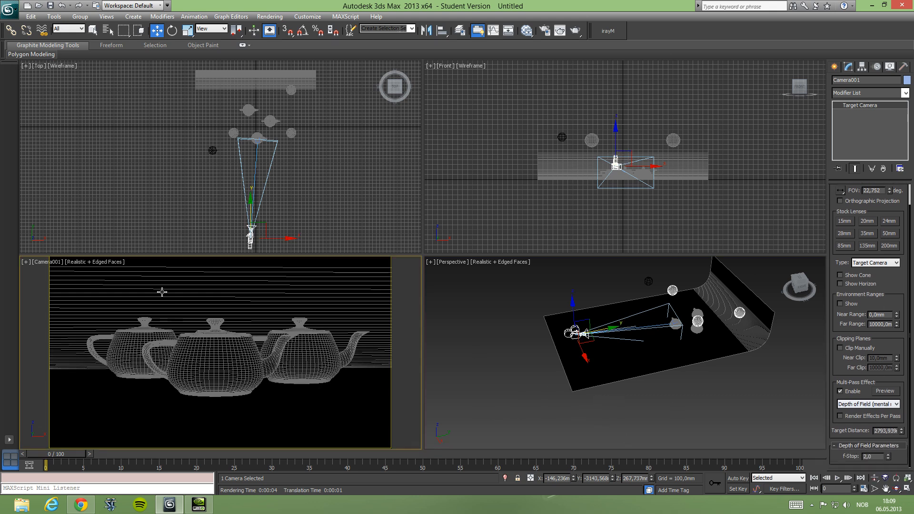
{"action": "left_click_drag", "start_coordinate": [888, 458], "coordinate": [733, 451]}
{"action": "type", "text": ",23"}
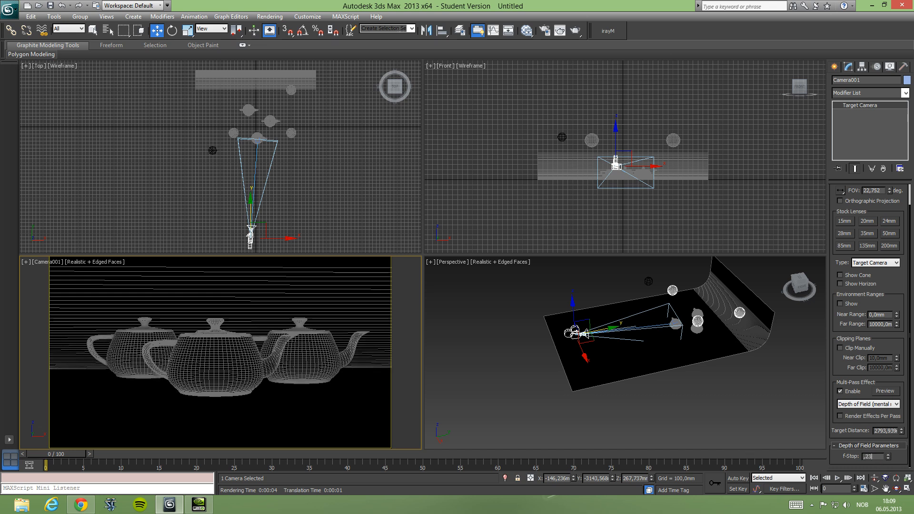
{"action": "key", "text": "Return"}
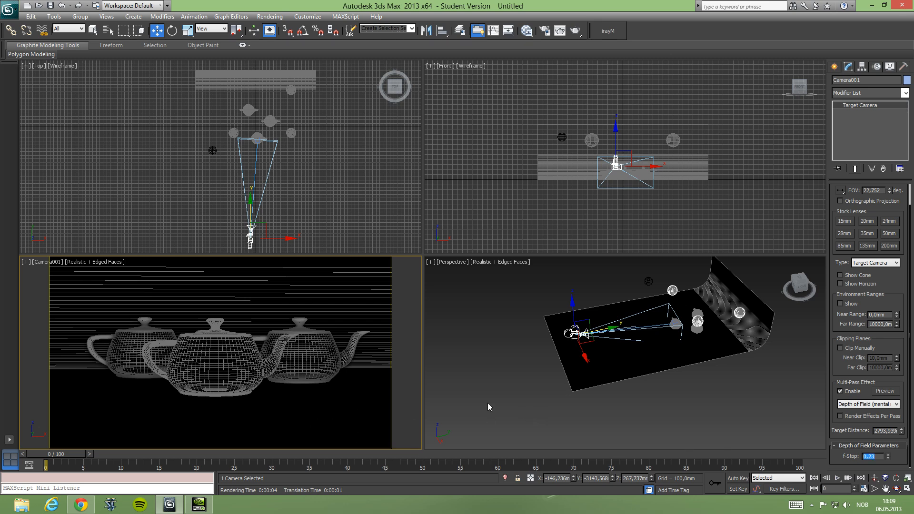
{"action": "left_click", "coordinate": [469, 404]}
Test-render the Camera001 view with depth of field, cancel the rendering and close the rendered frame window.
{"action": "right_click", "coordinate": [353, 391]}
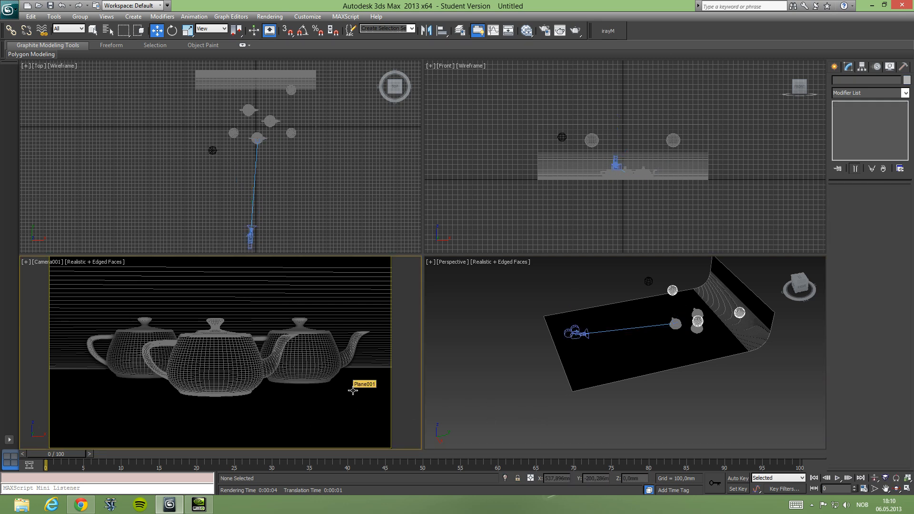
{"action": "key", "text": "alt+w"}
{"action": "key", "text": "shift+q"}
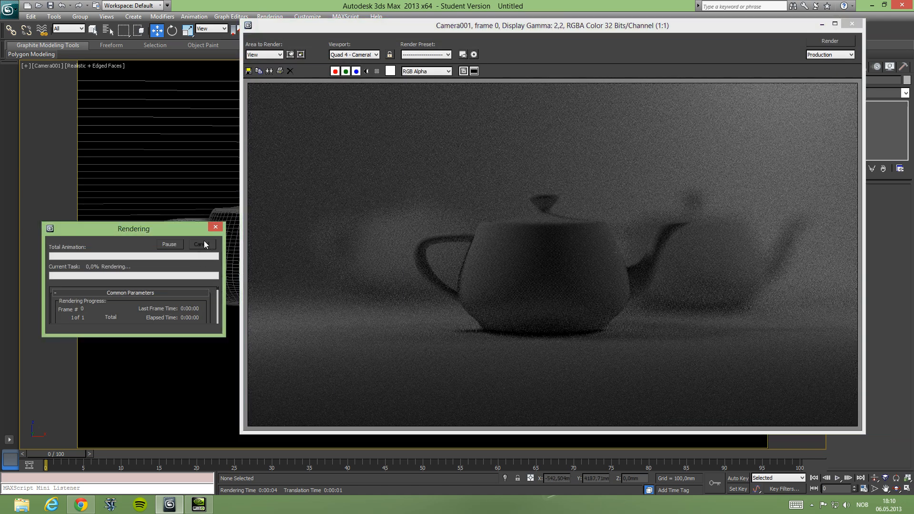
{"action": "left_click", "coordinate": [851, 23]}
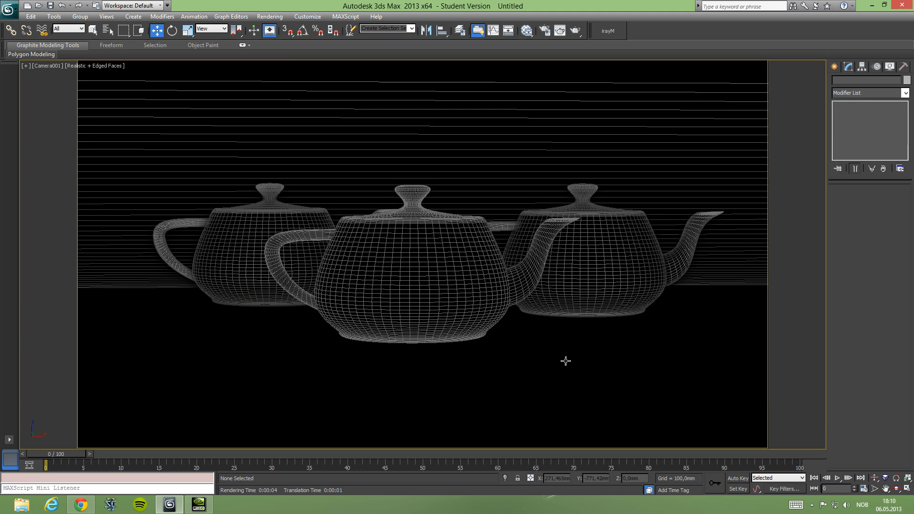
Set Camera001's depth of field f-Stop to 0,5 and deselect the camera.
{"action": "key", "text": "alt+w"}
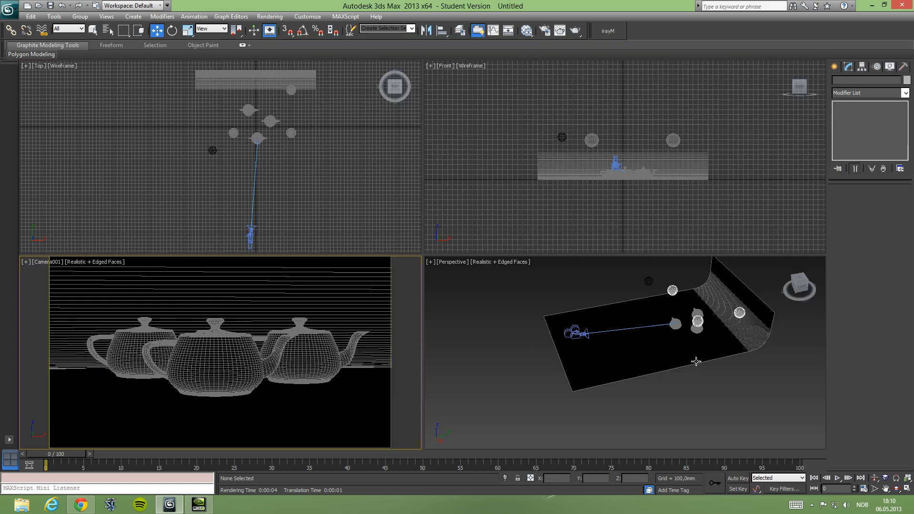
{"action": "left_click", "coordinate": [576, 335]}
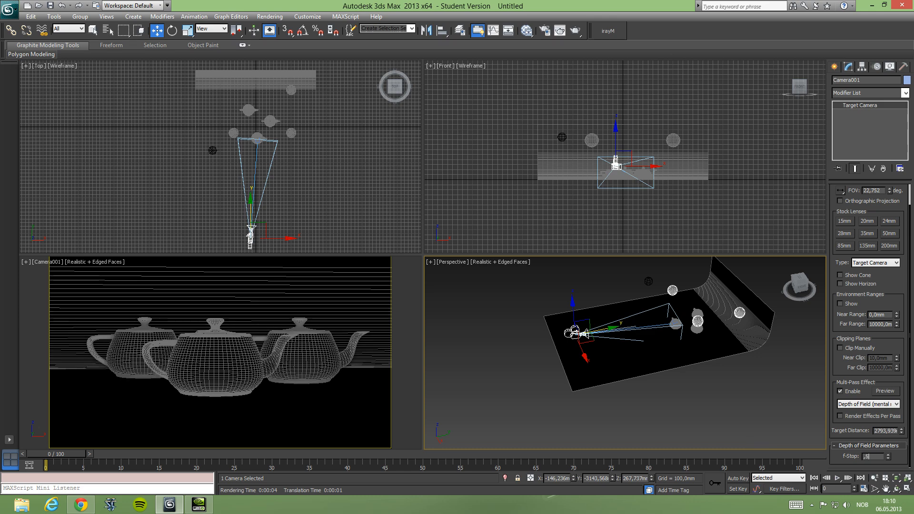
{"action": "left_click", "coordinate": [498, 387]}
Render the maximized Camera001 view with the softer depth of field and close the rendered frame window.
{"action": "middle_click", "coordinate": [277, 355]}
{"action": "key", "text": "alt+w"}
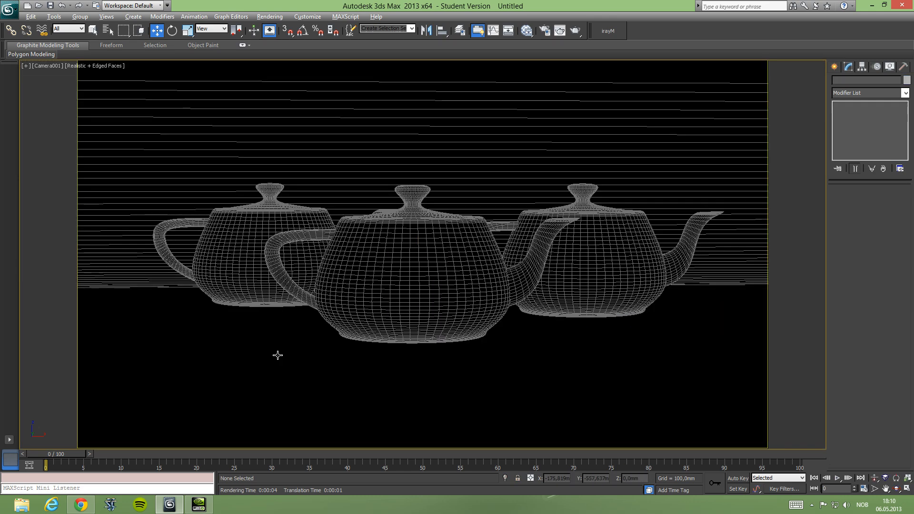
{"action": "key", "text": "shift+q"}
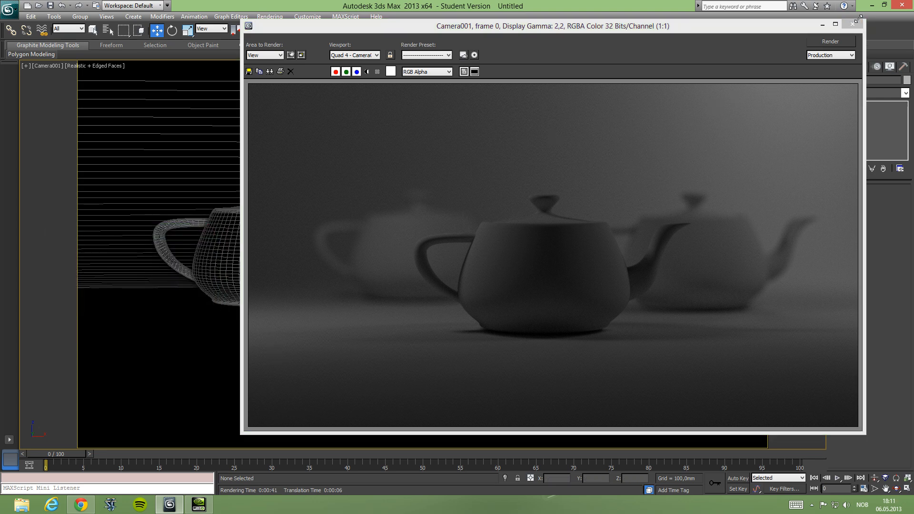
{"action": "left_click", "coordinate": [854, 23]}
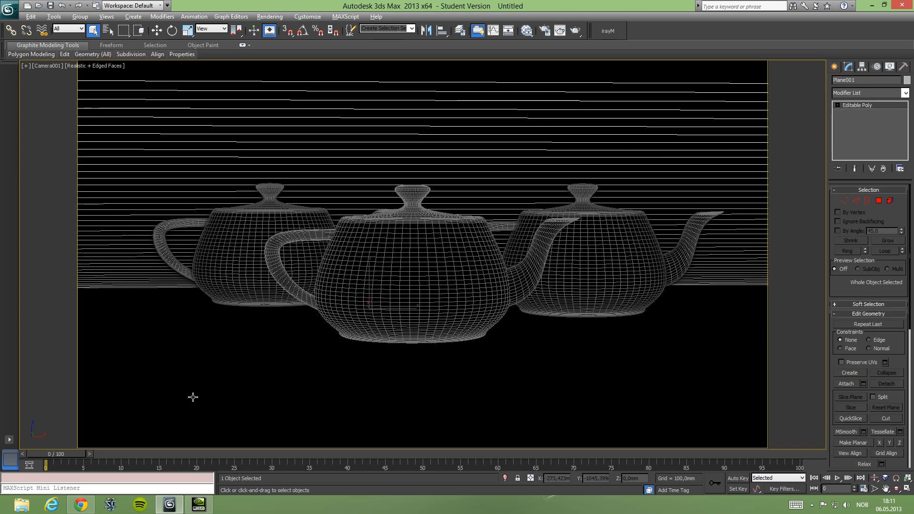
Examine the arrangement of spheres, light, teapots and camera in the maximized Perspective view.
{"action": "key", "text": "alt+w"}
{"action": "left_click", "coordinate": [482, 388]}
{"action": "key", "text": "z"}
{"action": "middle_click_drag", "start_coordinate": [474, 347], "coordinate": [493, 339], "text": "alt"}
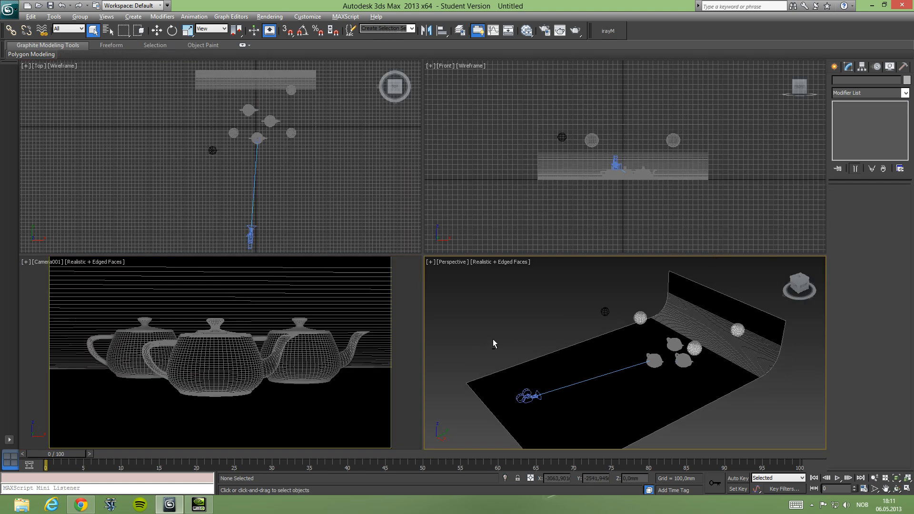
{"action": "key", "text": "alt+w"}
{"action": "middle_click_drag", "start_coordinate": [463, 274], "coordinate": [473, 243], "text": "alt"}
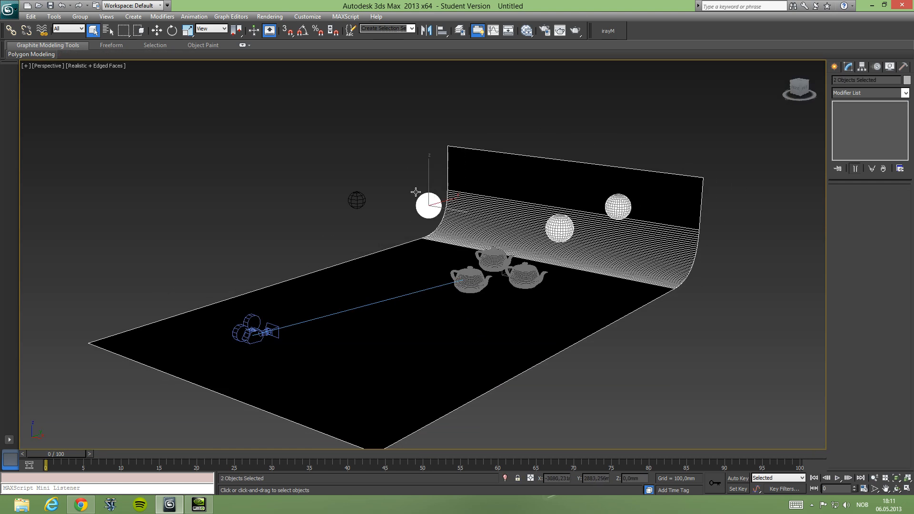
{"action": "left_click", "coordinate": [12, 15]}
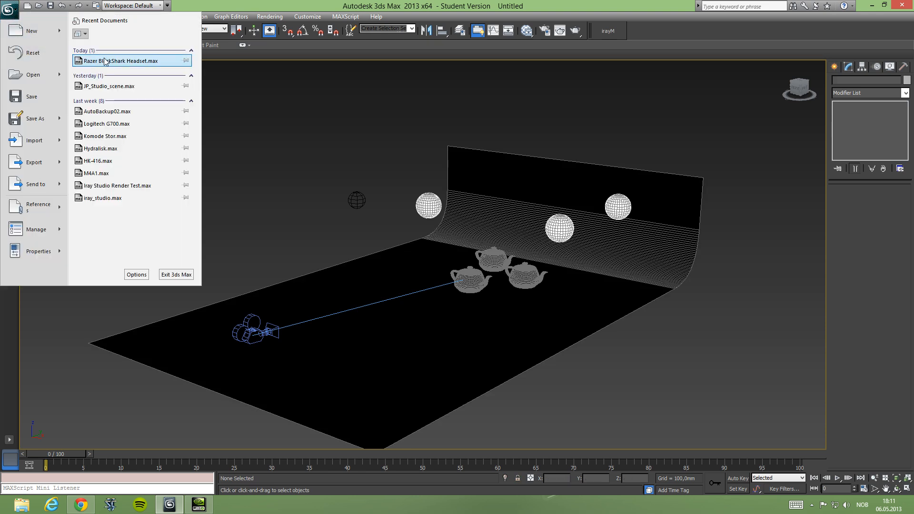
{"action": "left_click", "coordinate": [133, 60]}
{"action": "left_click", "coordinate": [420, 285]}
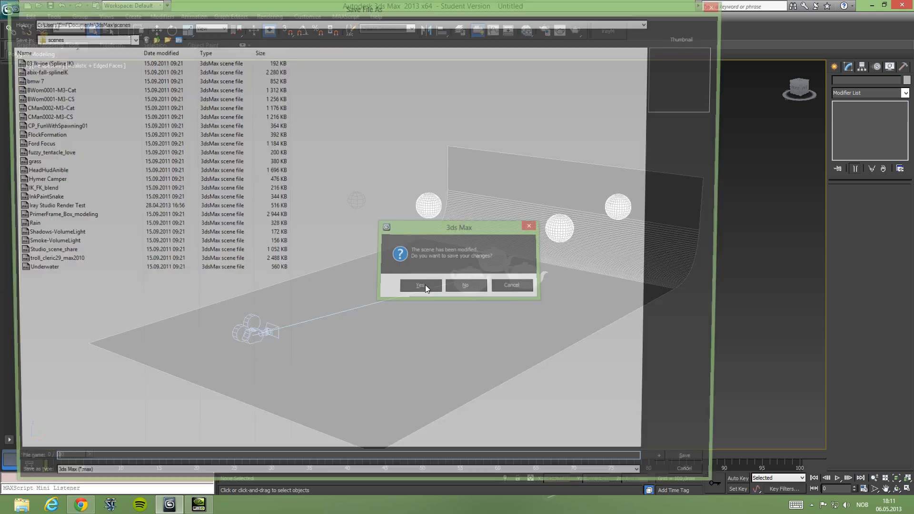
{"action": "key", "text": "Escape"}
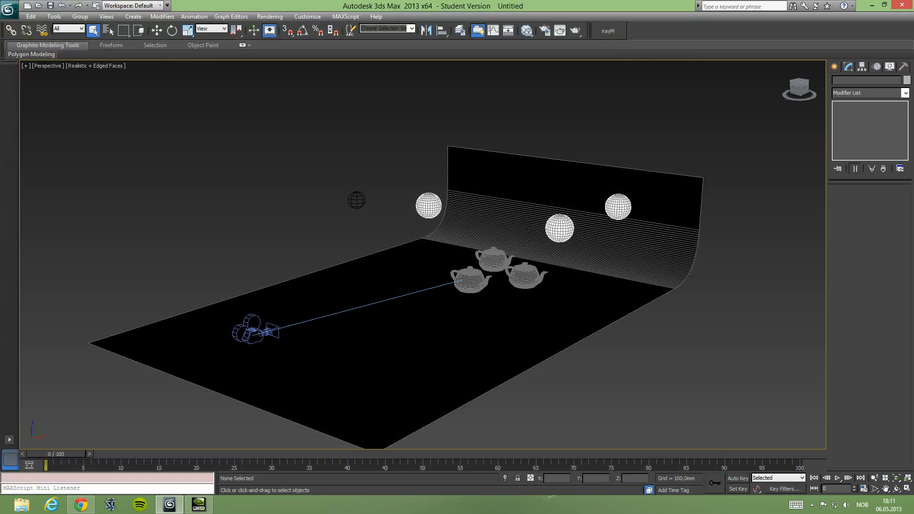
Open the recent scene Razer BlackShark Headset.max without saving the changes to the teapot scene.
{"action": "left_click", "coordinate": [9, 8]}
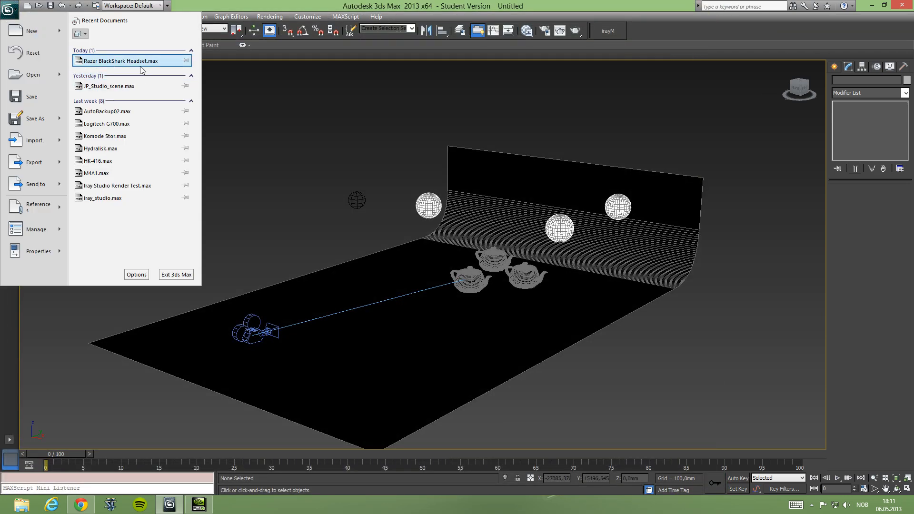
{"action": "left_click", "coordinate": [141, 61]}
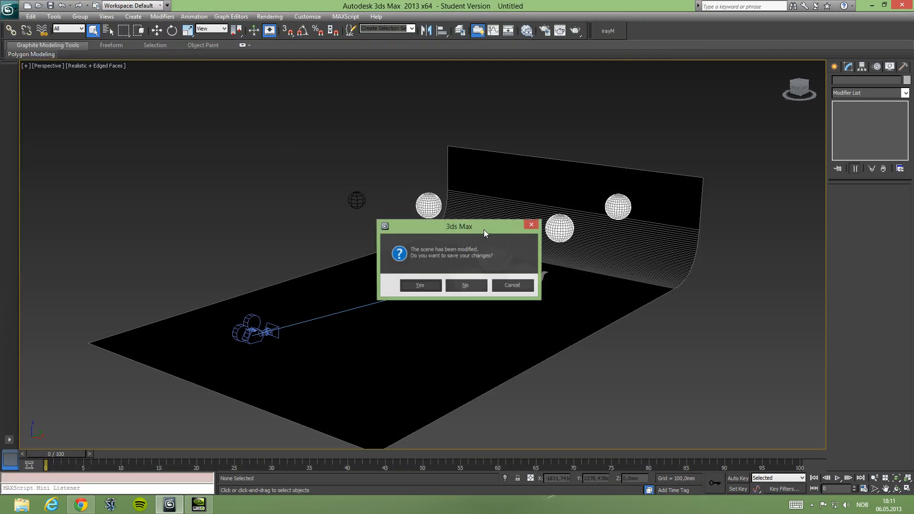
{"action": "left_click", "coordinate": [484, 286]}
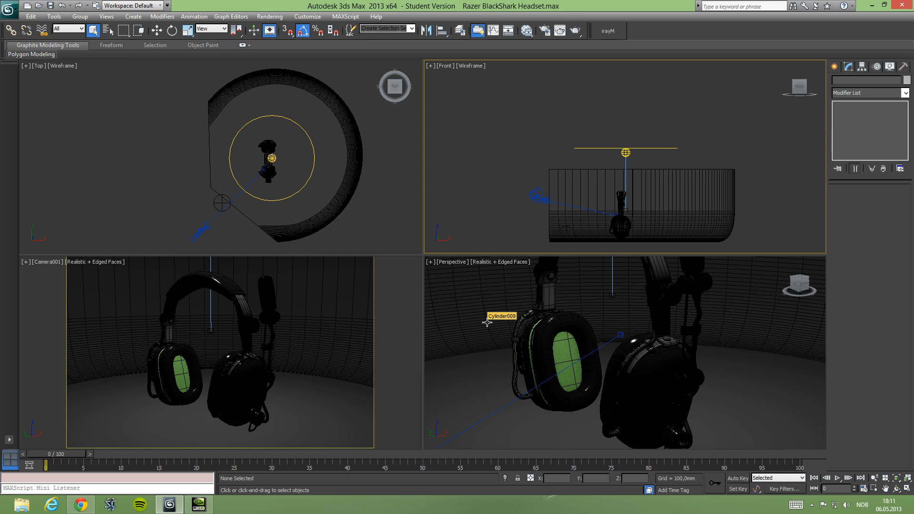
Raise the disc-shaped photometric light above the headset in the Front view and undo the move.
{"action": "left_click", "coordinate": [640, 149]}
{"action": "key", "text": "w"}
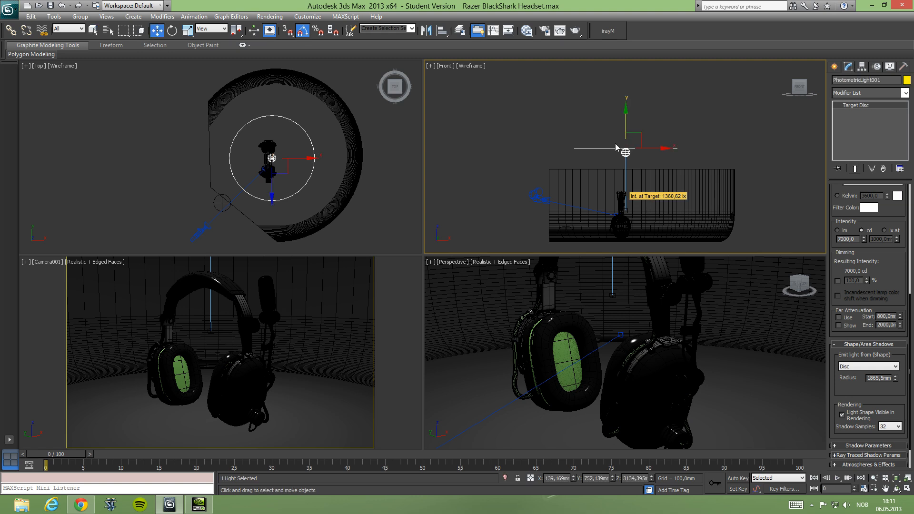
{"action": "left_click_drag", "start_coordinate": [617, 147], "coordinate": [617, 120]}
{"action": "left_click", "coordinate": [745, 101]}
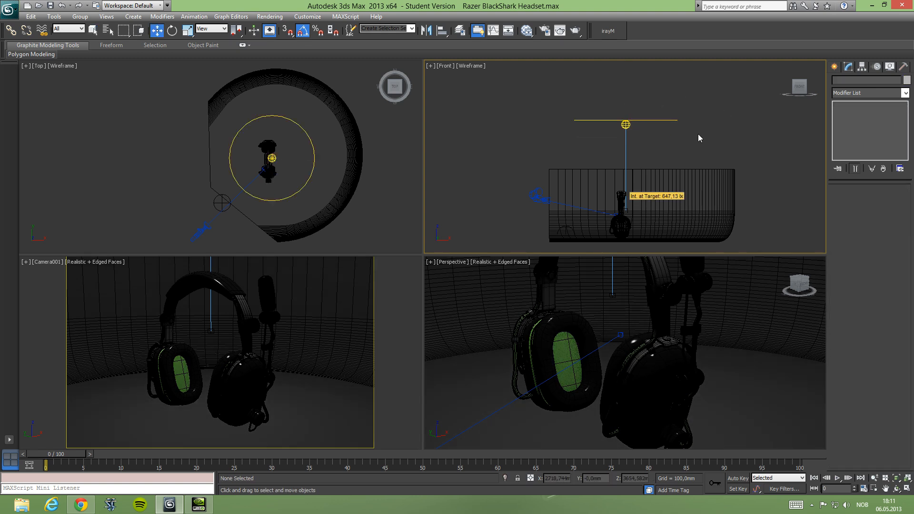
{"action": "key", "text": "ctrl+z"}
{"action": "key", "text": "ctrl+z"}
{"action": "key", "text": "ctrl+z"}
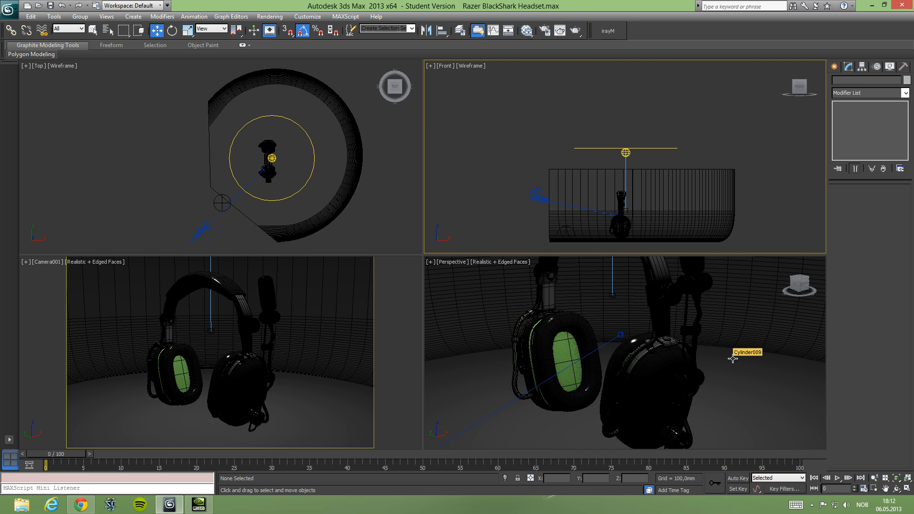
Examine the headset's iray materials in the maximized Slate Material Editor, minimize it and activate the Select Object tool.
{"action": "key", "text": "m"}
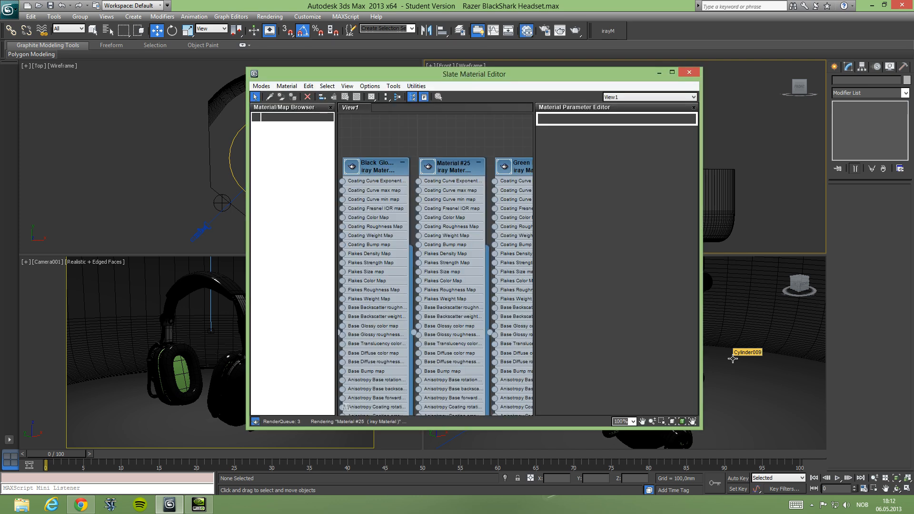
{"action": "double_click", "coordinate": [465, 72]}
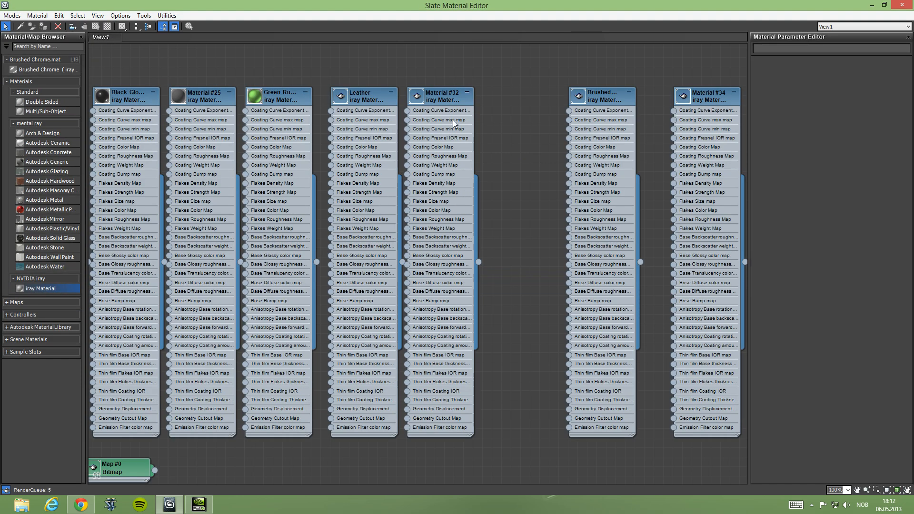
{"action": "left_click_drag", "start_coordinate": [520, 65], "coordinate": [368, 154]}
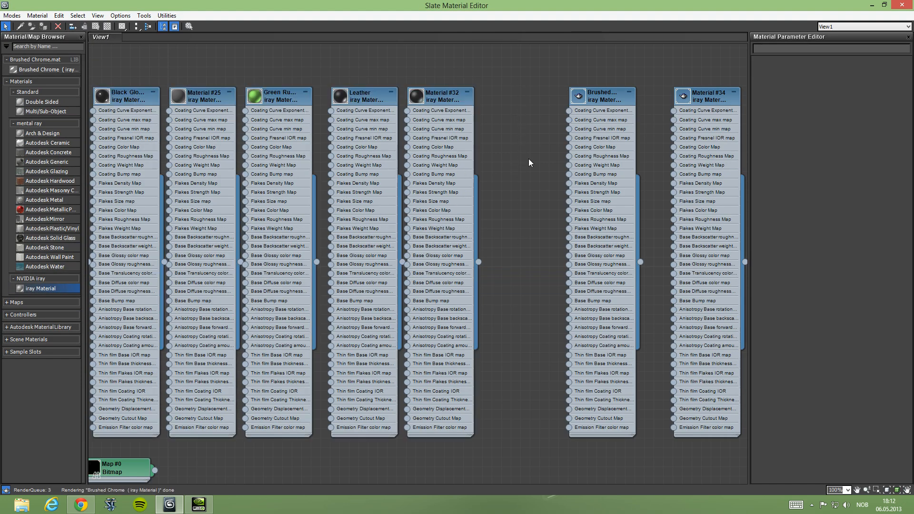
{"action": "left_click", "coordinate": [872, 6]}
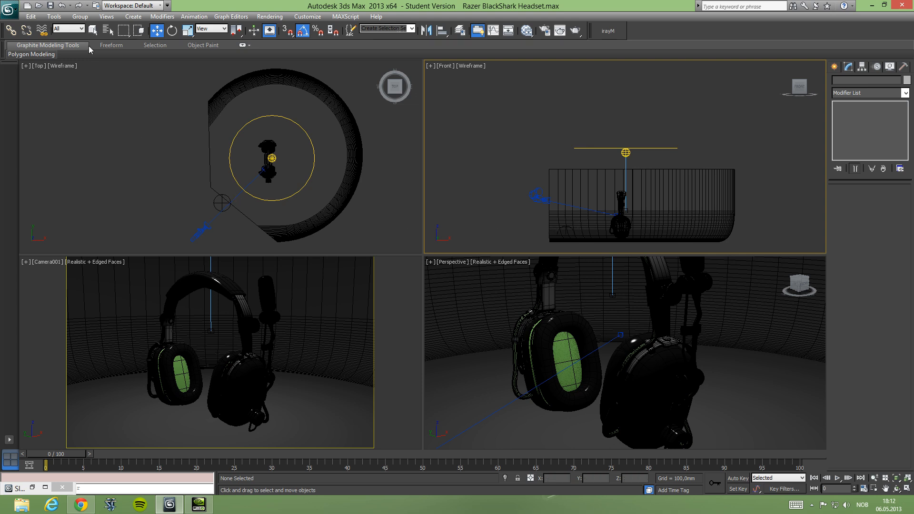
{"action": "left_click", "coordinate": [93, 30]}
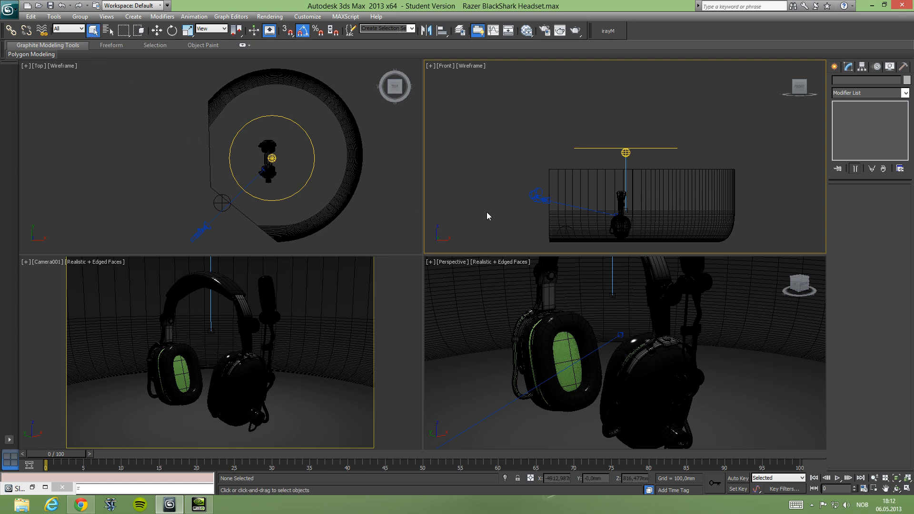